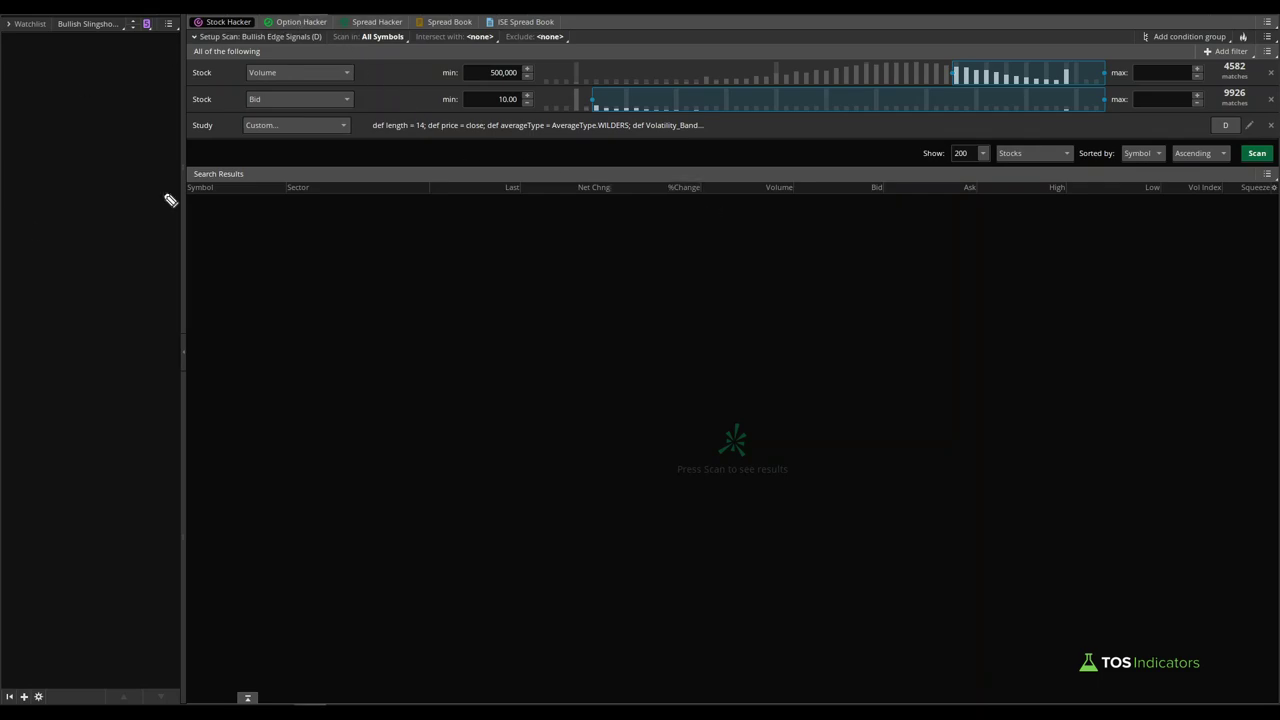
mouse_move(322, 24)
left_mouse_down()
mouse_move(248, 16)
mouse_move(192, 42)
mouse_move(290, 62)
mouse_move(330, 28)
left_mouse_up()
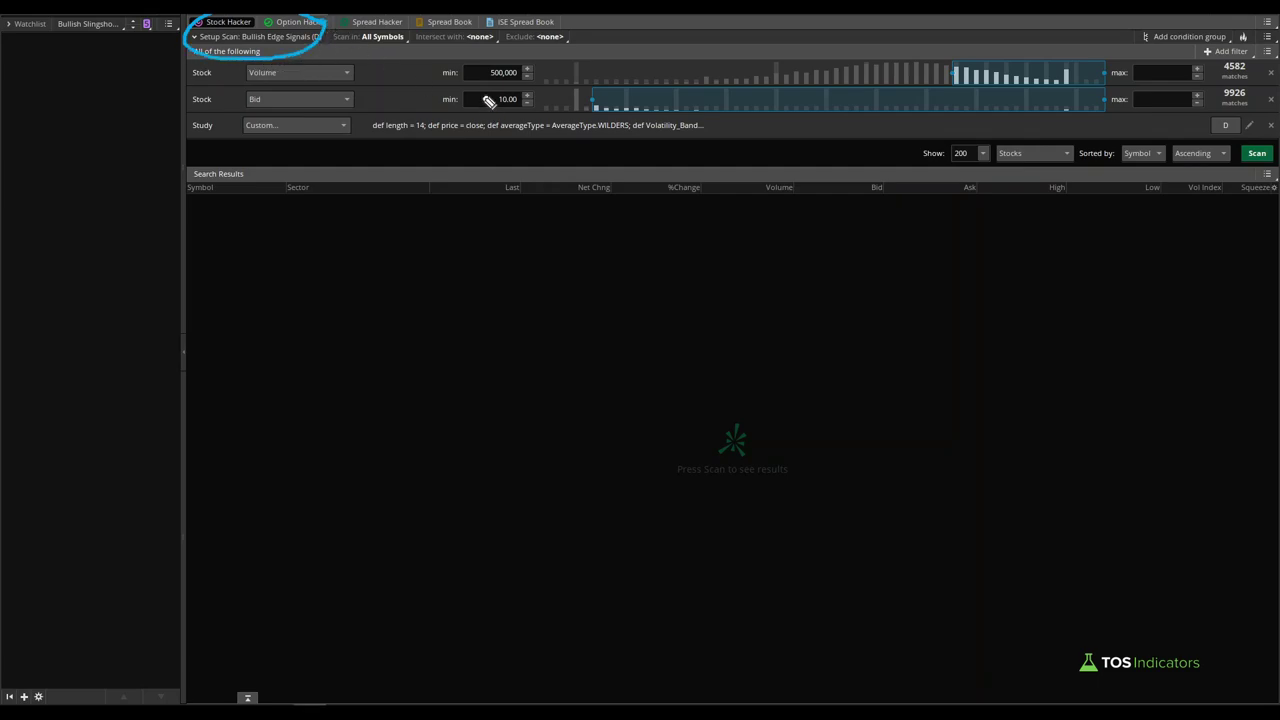
key("ctrl+z")
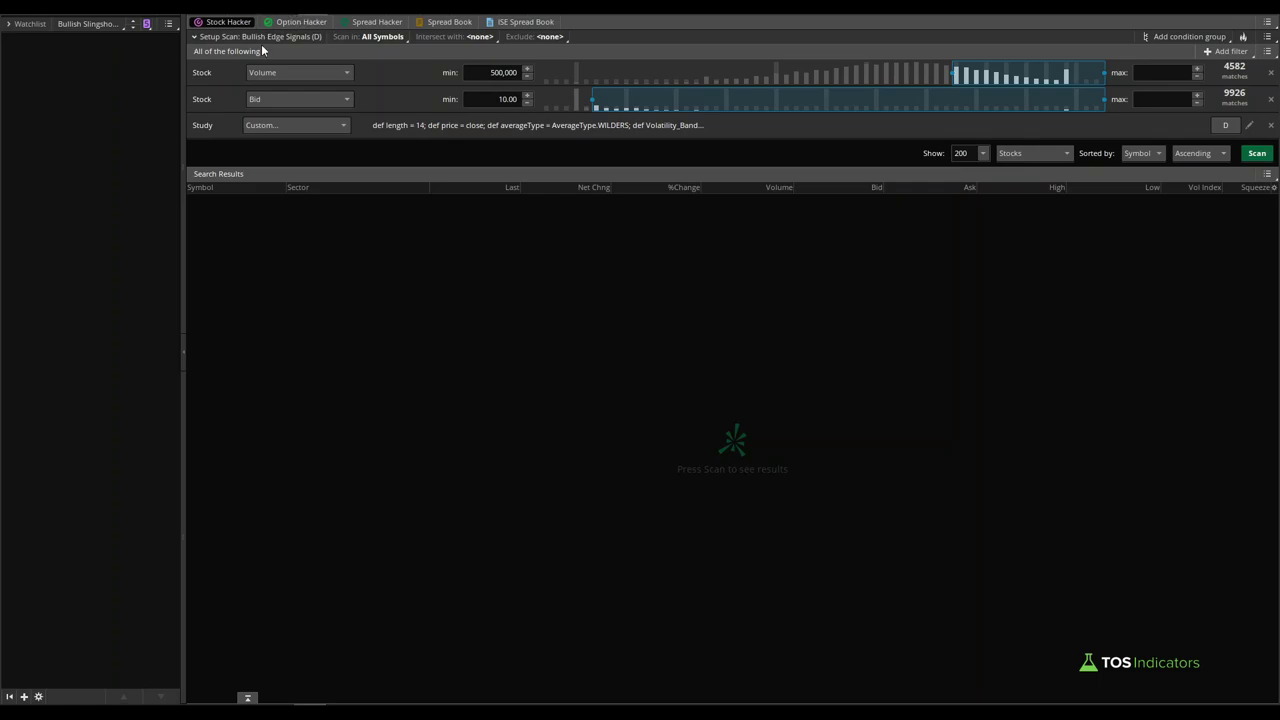
Load the personal scan Bullish Edge Signals (D) into the watchlist, expand the gadget and enlarge its list downwards.
left_click(81, 25)
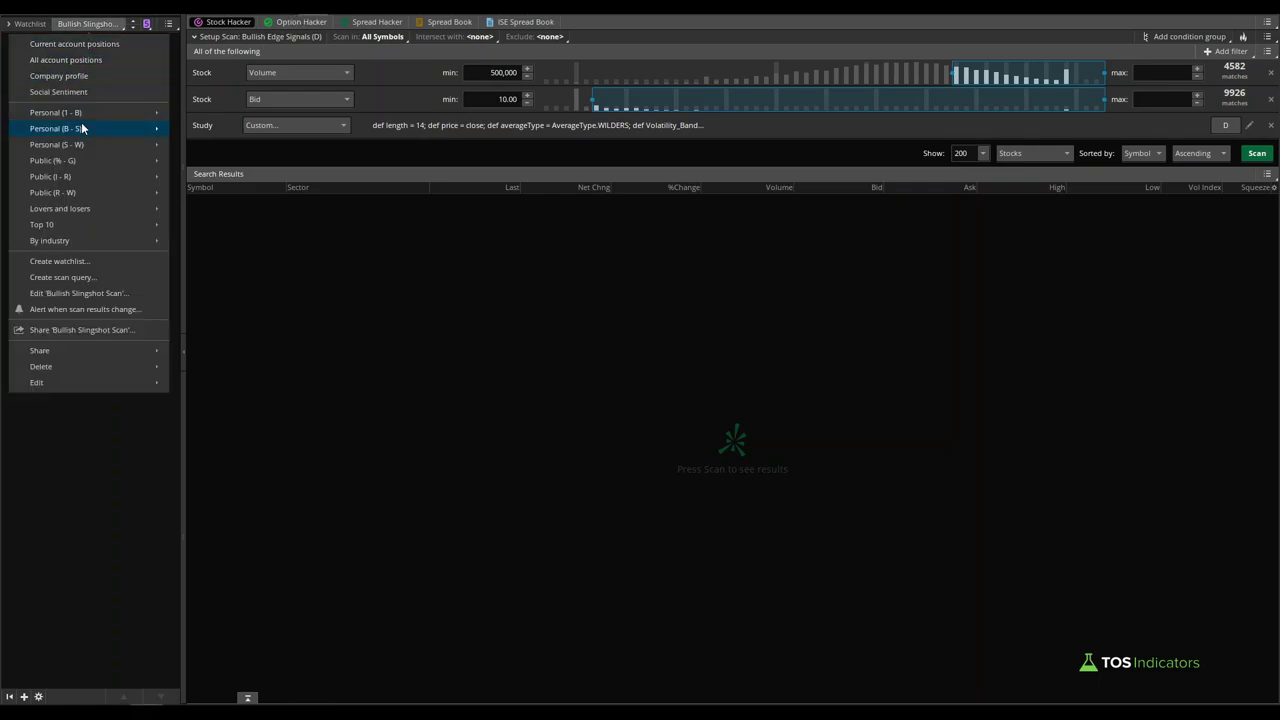
mouse_move(160, 145)
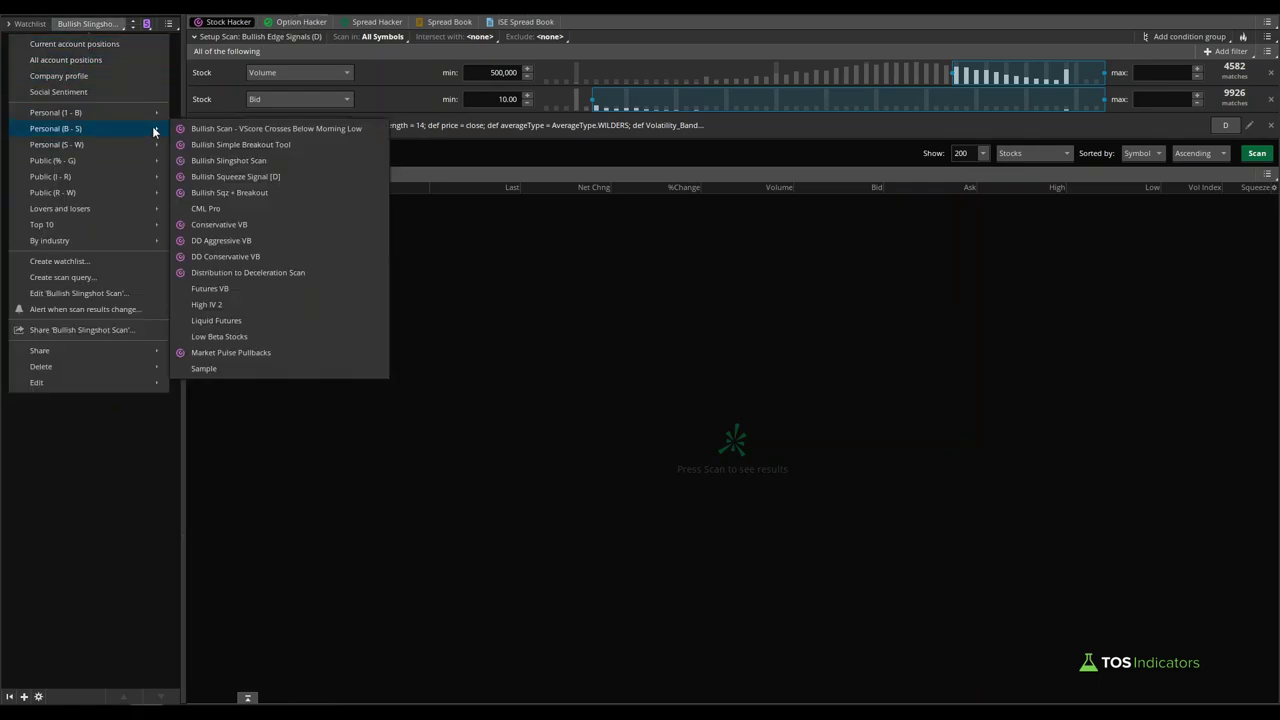
mouse_move(141, 117)
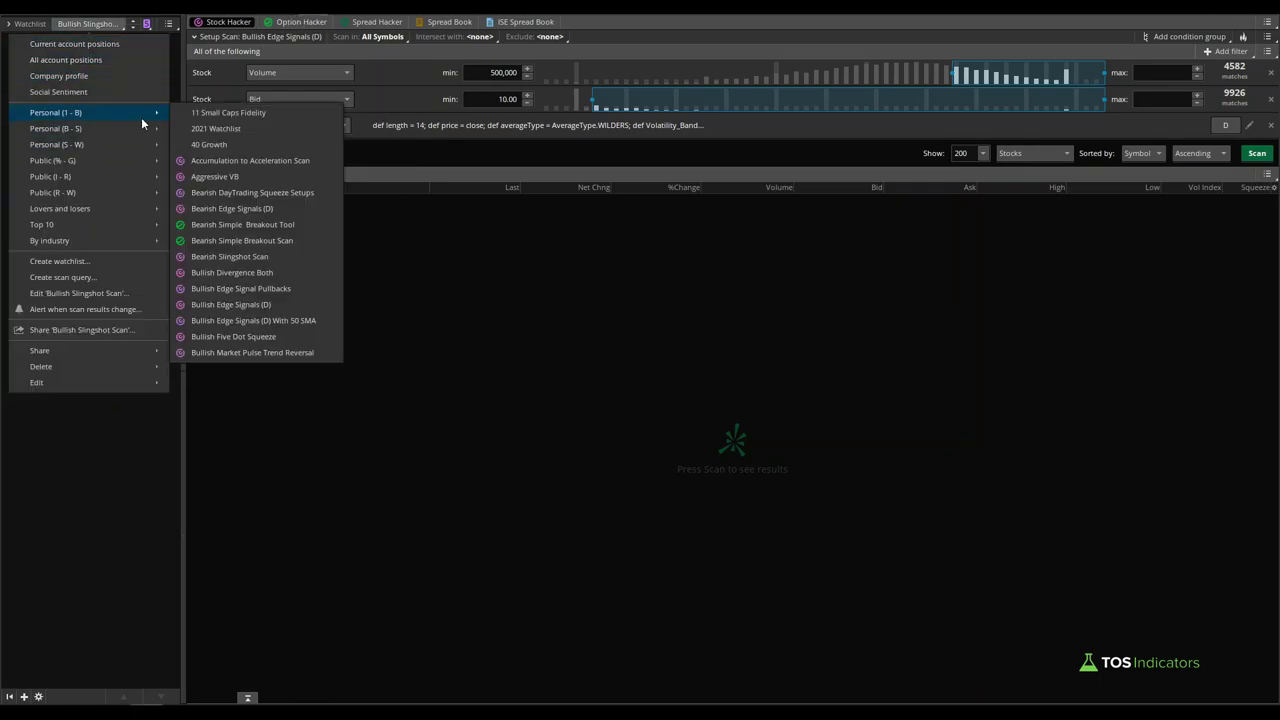
left_click(249, 305)
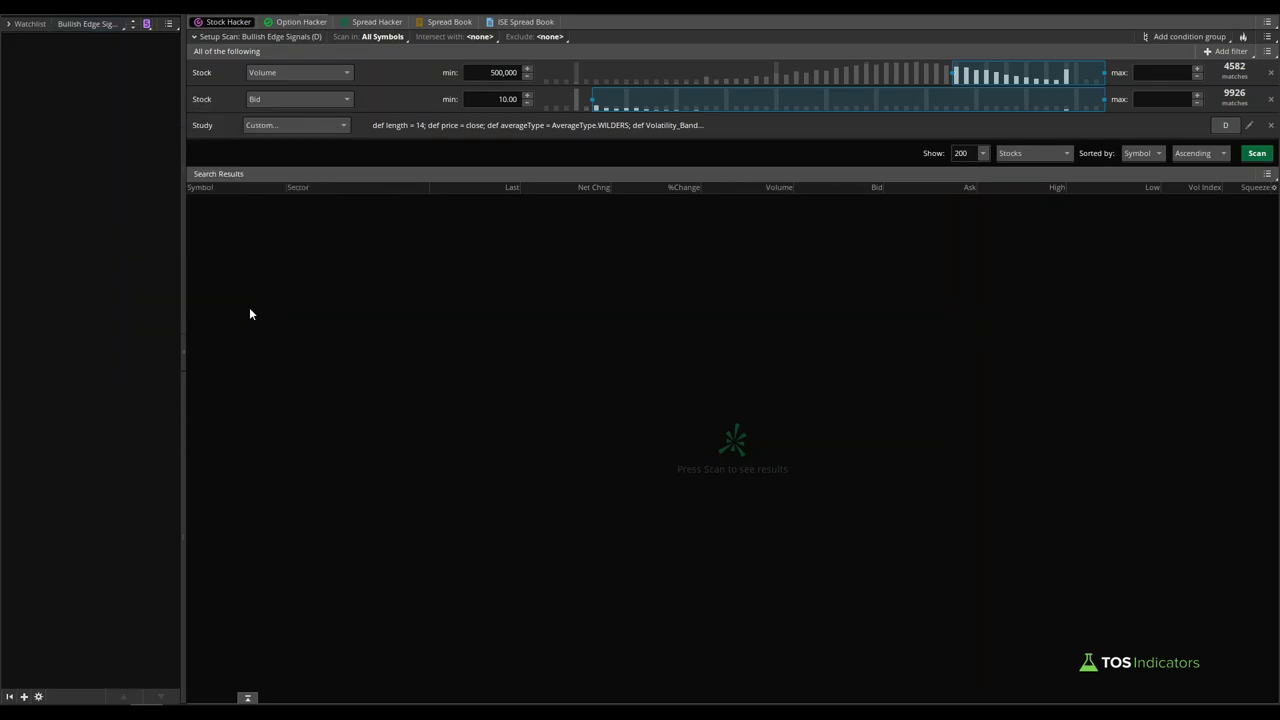
left_click(25, 24)
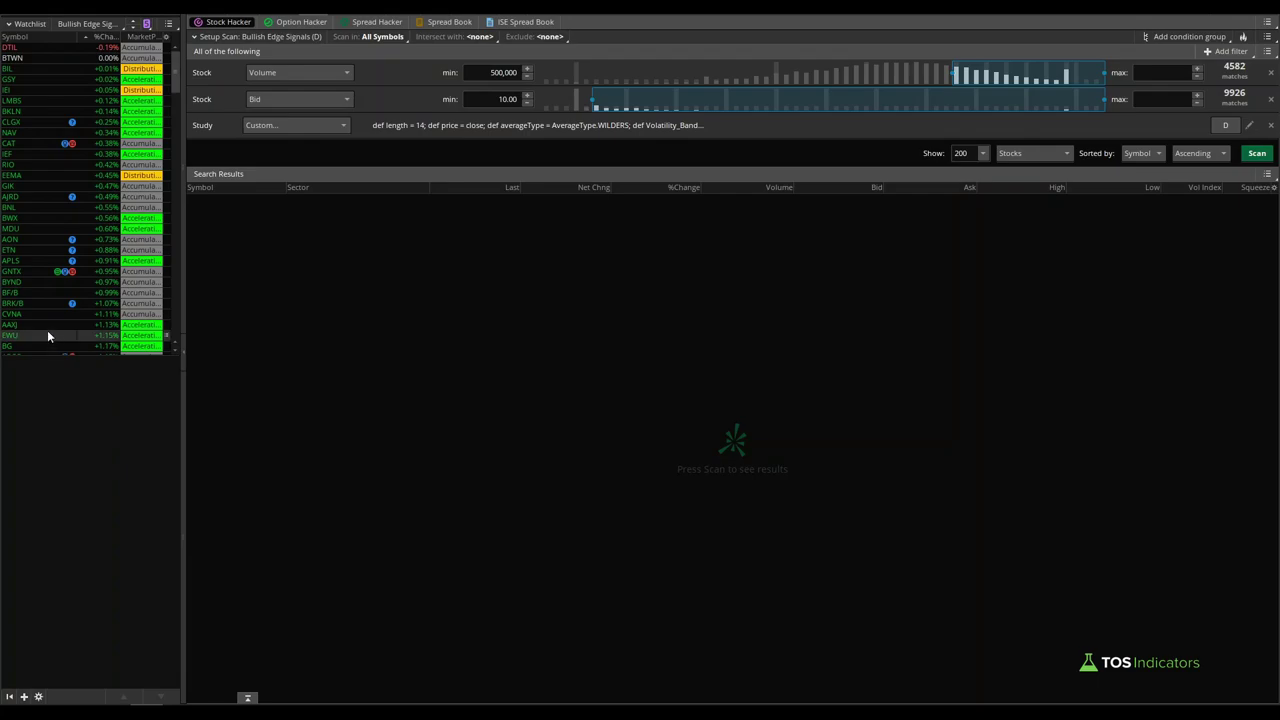
left_click_drag(40, 357, 24, 624)
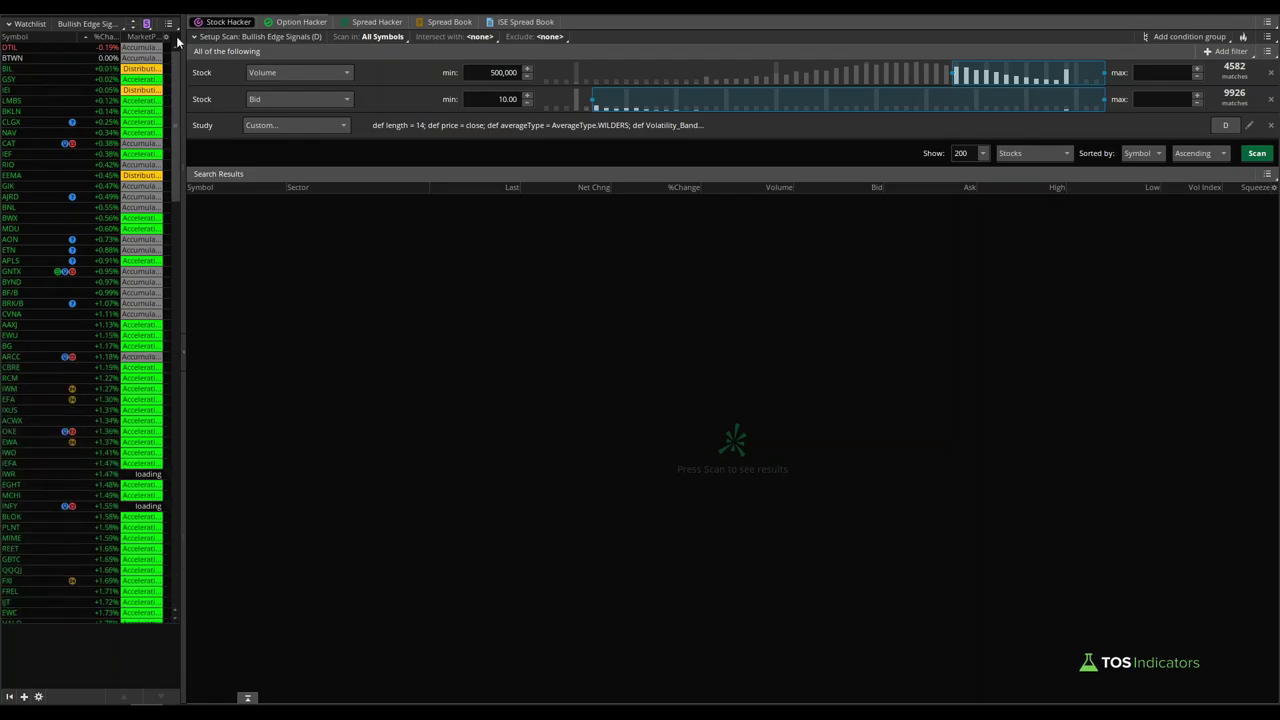
Copy all rows of the Bullish Edge Signals (D) watchlist into an Excel sheet and count the symbols in column A.
left_click(147, 60)
key("ctrl+a")
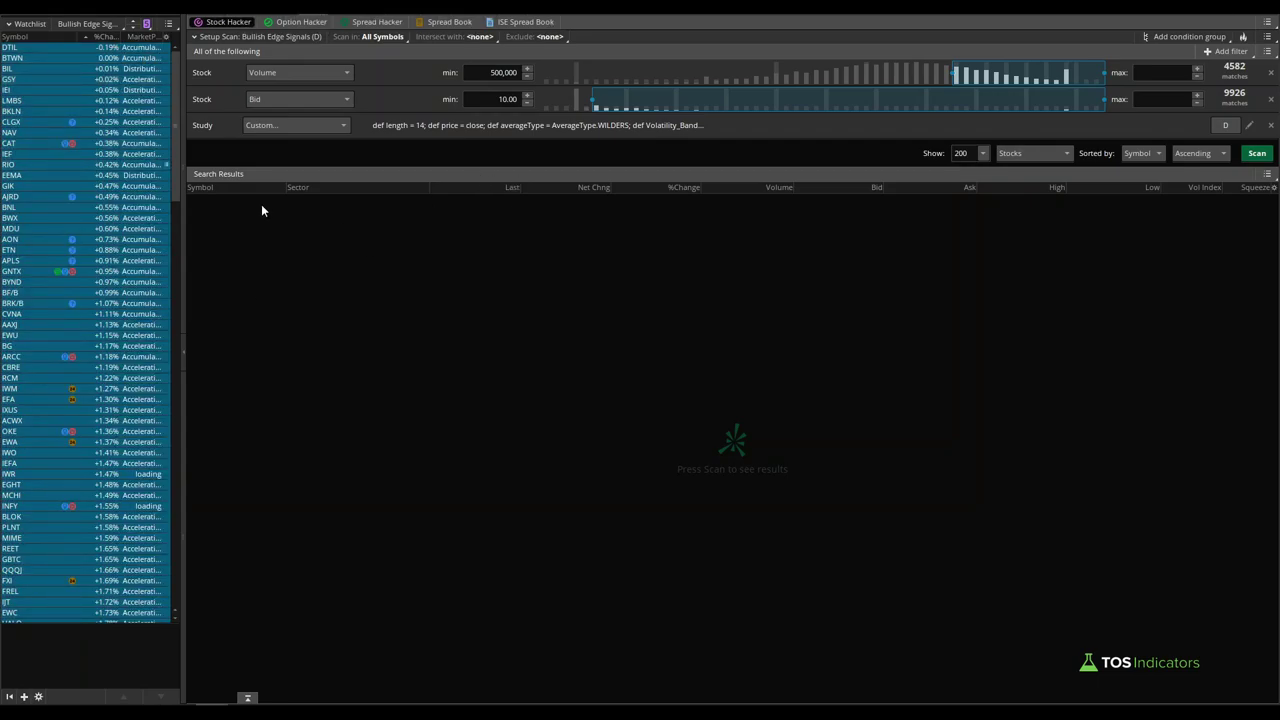
left_click_drag(0, 100, 910, 54)
key("ctrl+v")
left_click(548, 264)
left_click(351, 209)
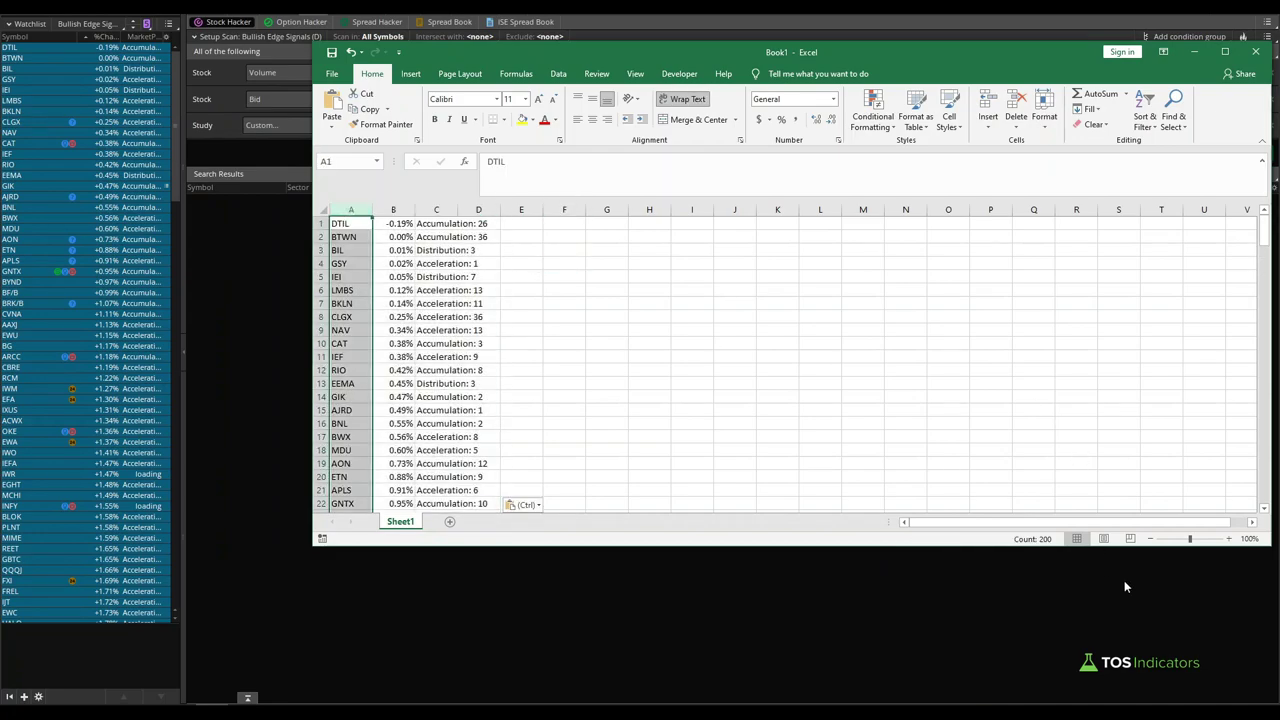
Clear all pasted watchlist data from the Excel sheet and make A1 the active cell.
left_click(413, 228)
key("ctrl+a")
scroll(347, 256, "down", 20)
key("Delete")
scroll(708, 395, "up", 20)
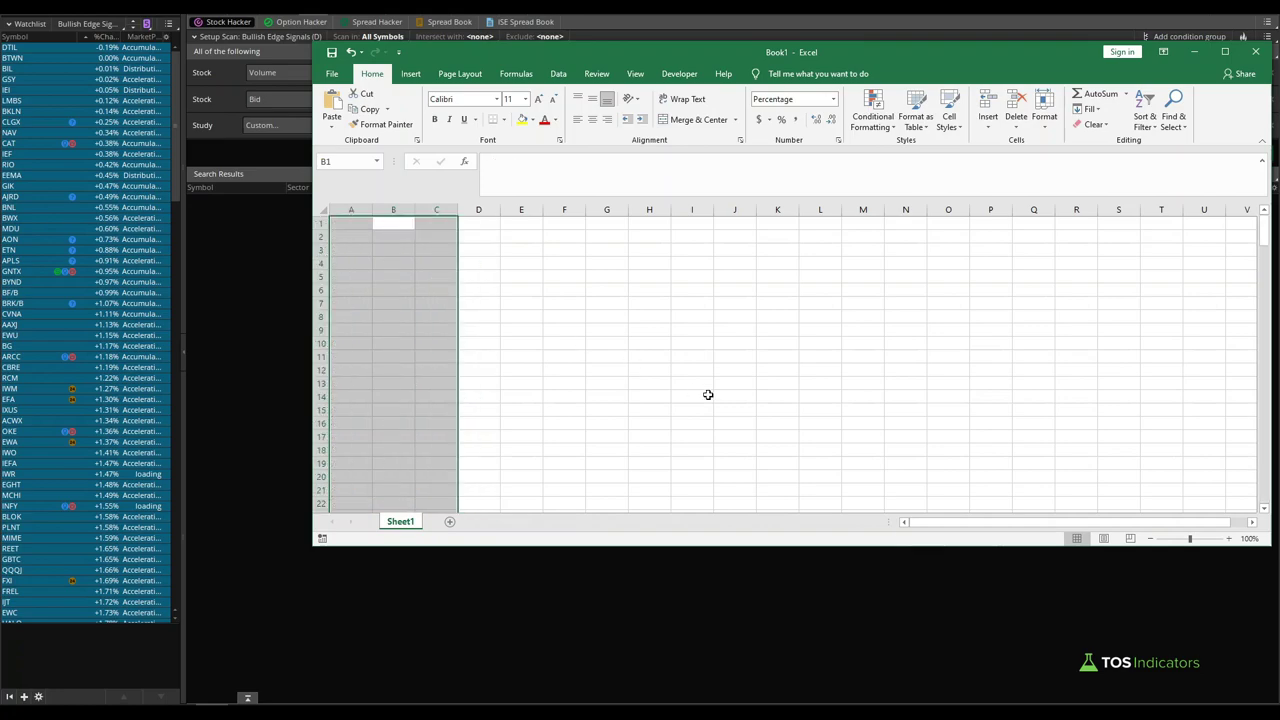
left_click(358, 230)
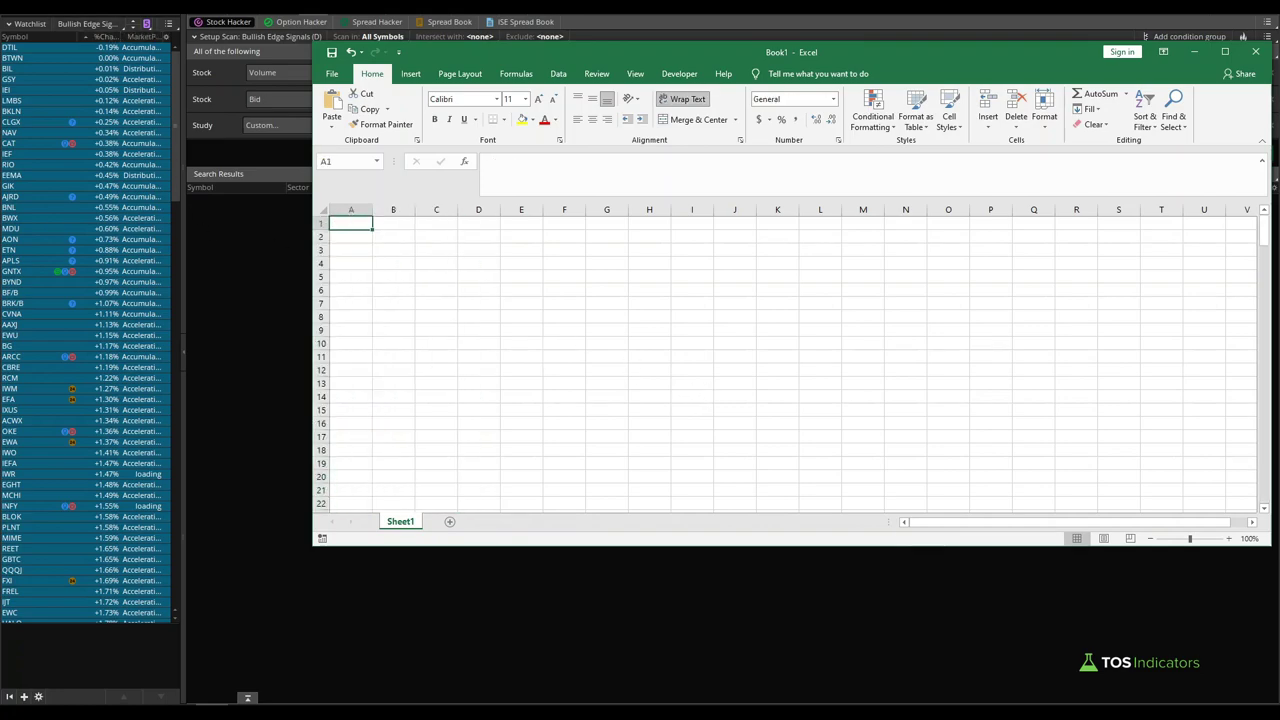
Switch back to thinkorswim and add the MarketPulse: D column to the watchlist's column set, placed ahead of MarketPulse (30).
left_click(146, 712)
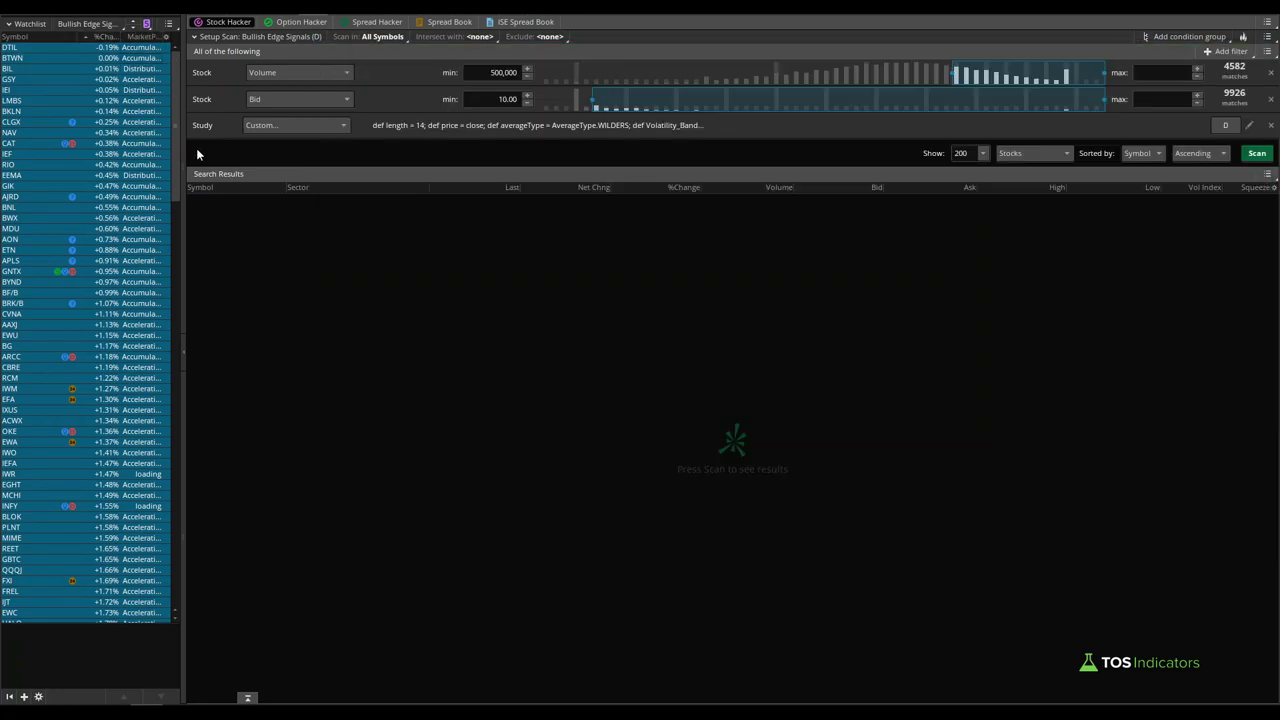
left_click(167, 37)
left_click(195, 51)
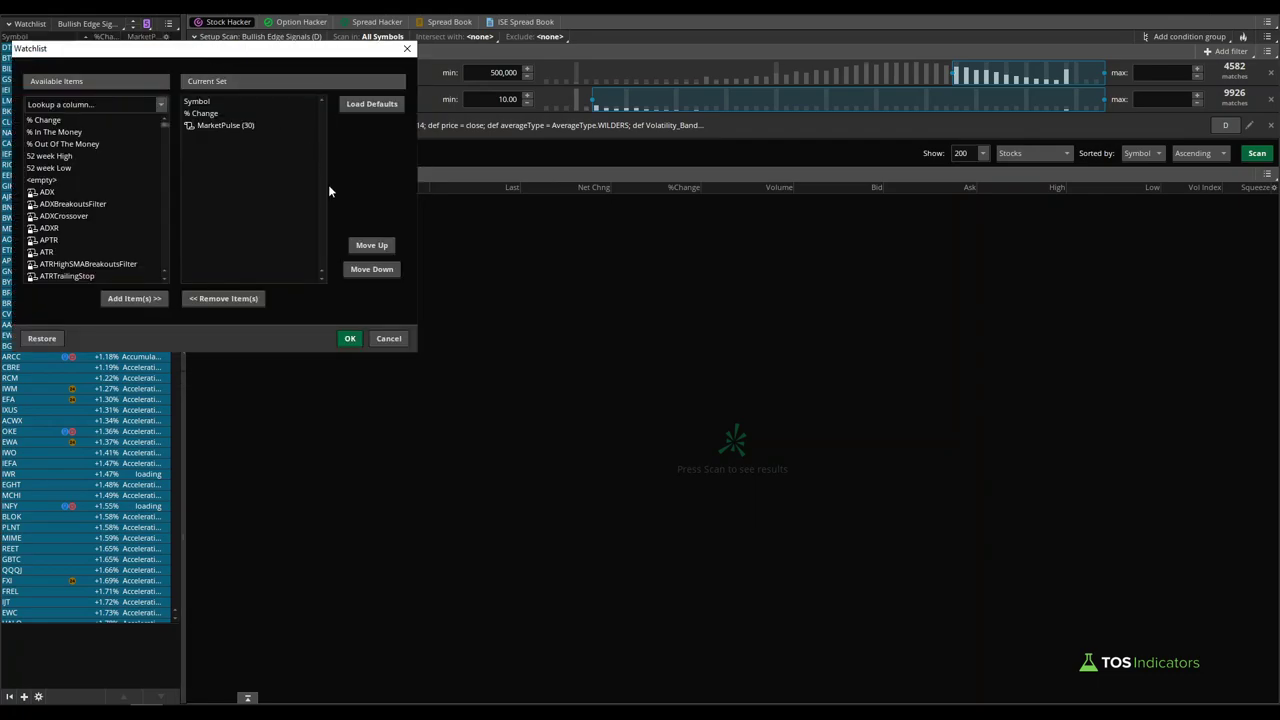
left_click(237, 126)
left_click(48, 105)
type("market")
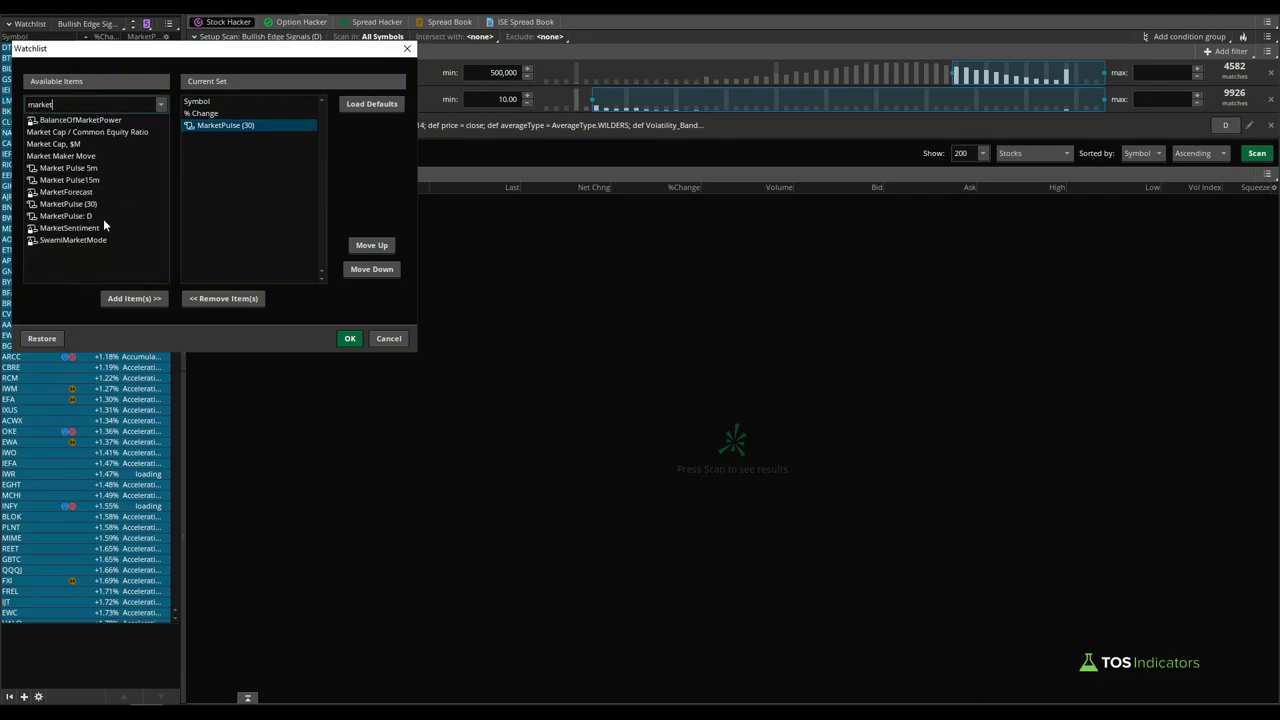
double_click(88, 217)
left_click(290, 137)
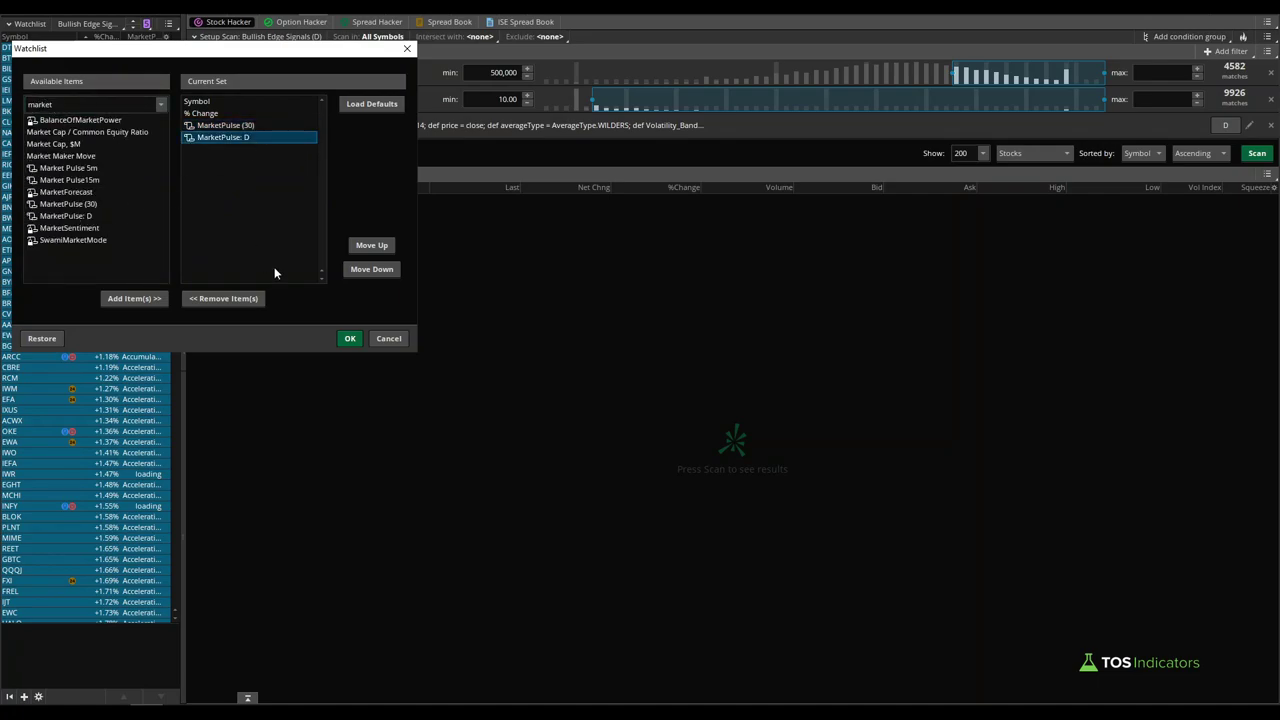
left_click(371, 245)
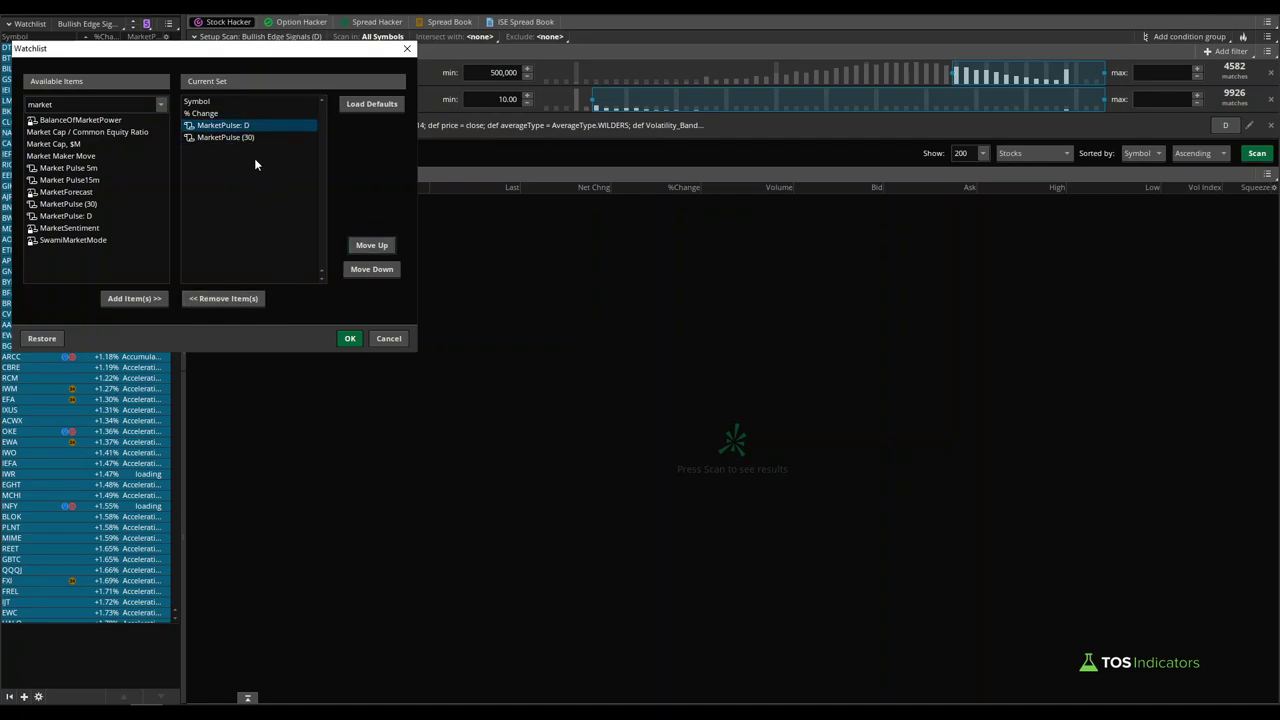
Remove MarketPulse (30) from the watchlist's column set and apply the column changes.
left_click(249, 140)
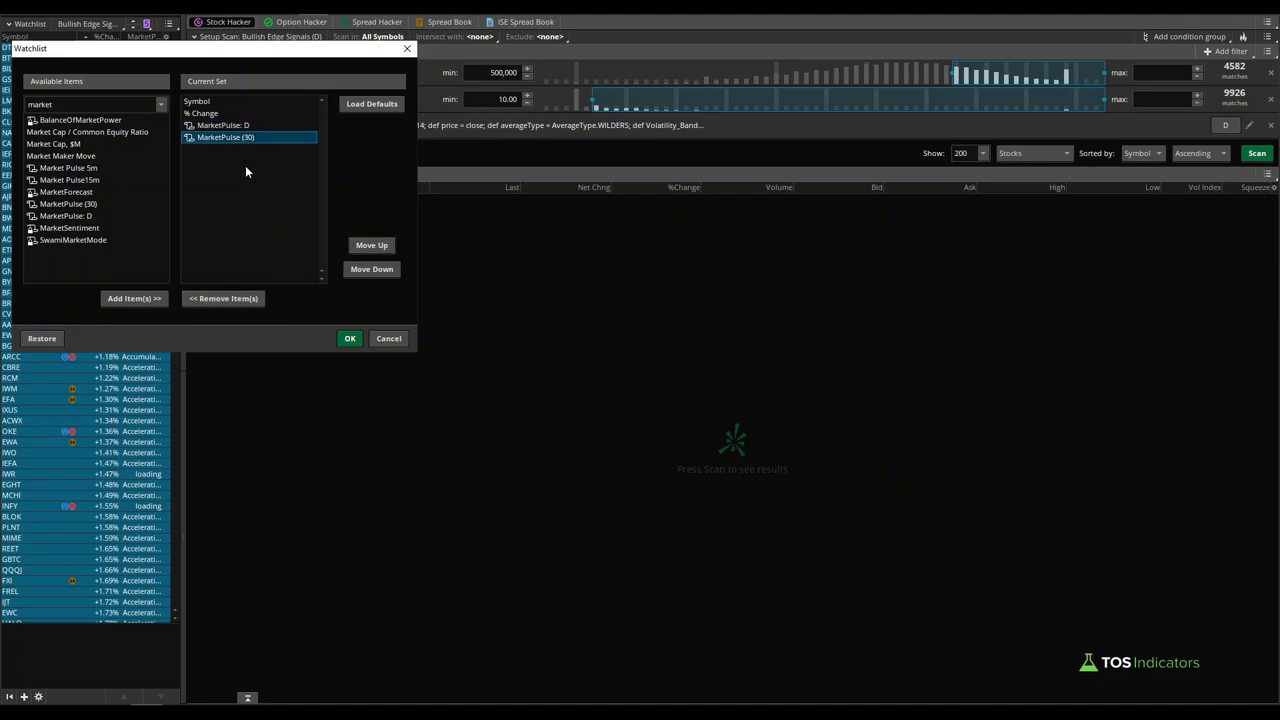
left_click(231, 299)
left_click(351, 339)
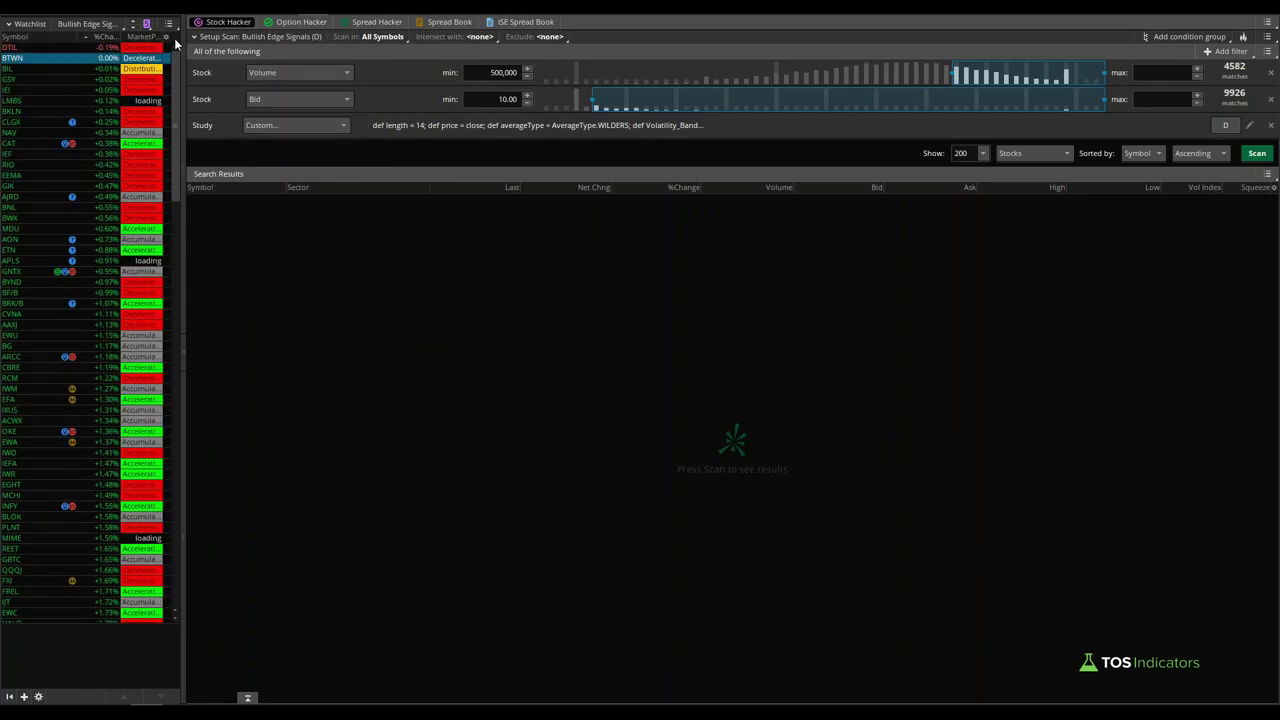
Detach the watchlist gadget into its own window and widen it so the MarketPulse: D values can be read in full.
left_click(168, 23)
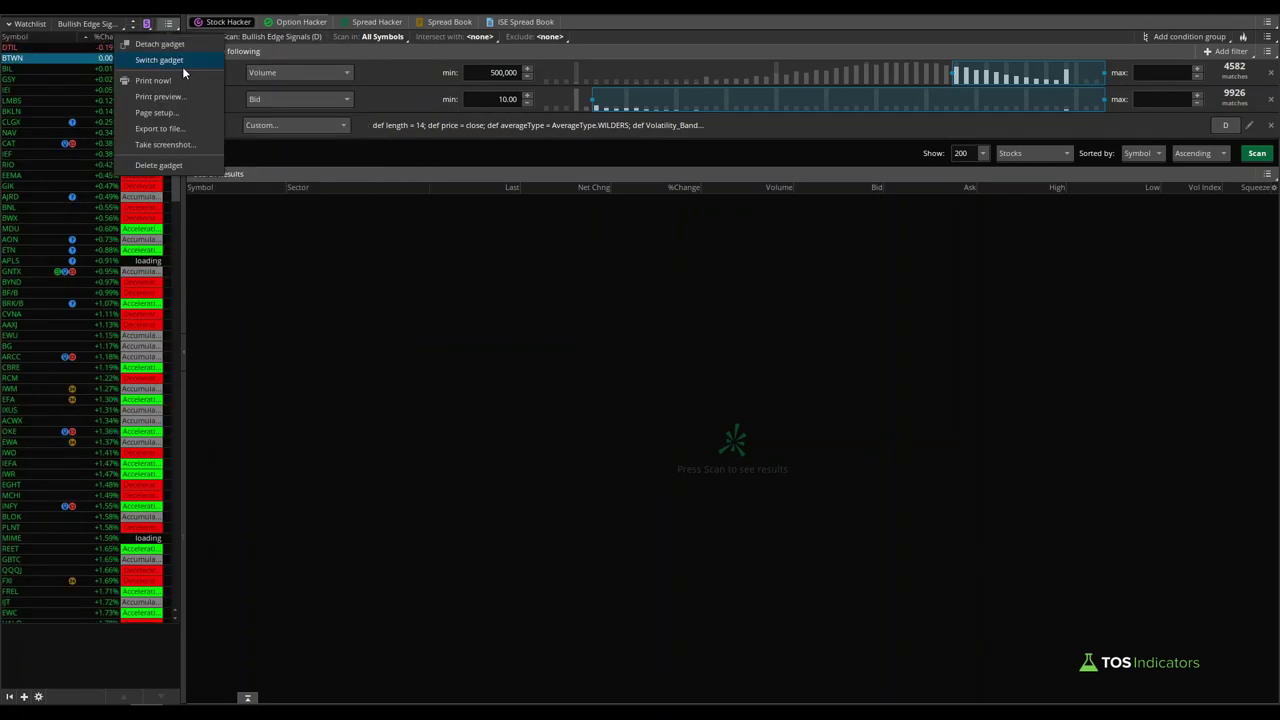
left_click(160, 44)
left_click_drag(228, 208, 858, 208)
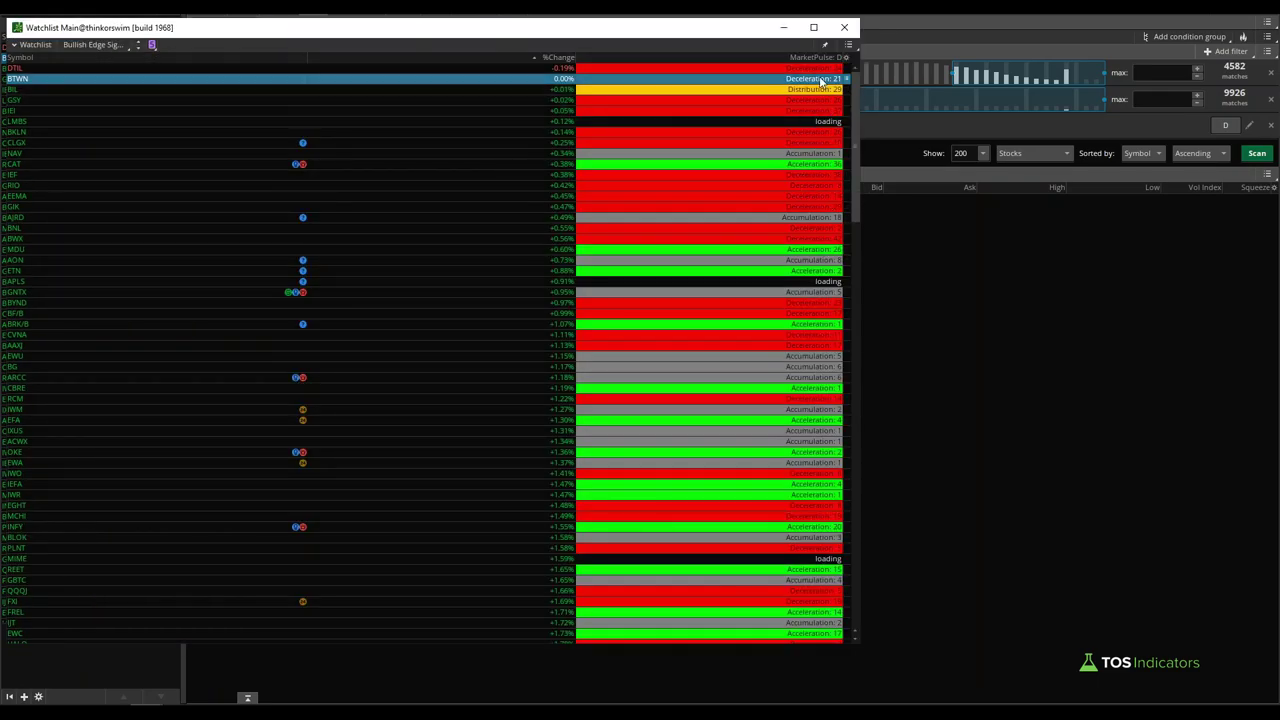
left_click(310, 711)
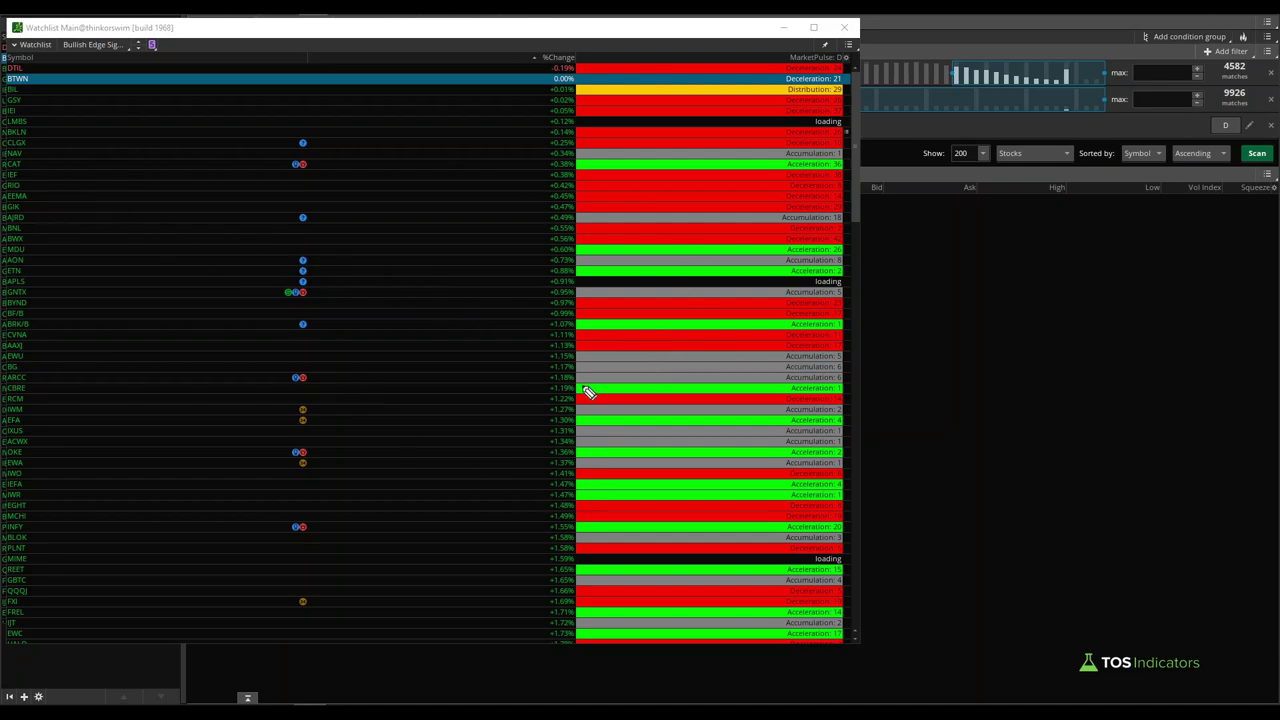
mouse_move(844, 385)
left_mouse_down()
mouse_move(802, 376)
mouse_move(791, 393)
mouse_move(851, 400)
left_mouse_up()
mouse_move(848, 356)
left_mouse_down()
mouse_move(800, 347)
mouse_move(794, 400)
mouse_move(849, 366)
mouse_move(858, 380)
left_mouse_up()
Sort the detached watchlist by MarketPulse: D and look through the Acceleration and Accumulation groups.
left_click(768, 58)
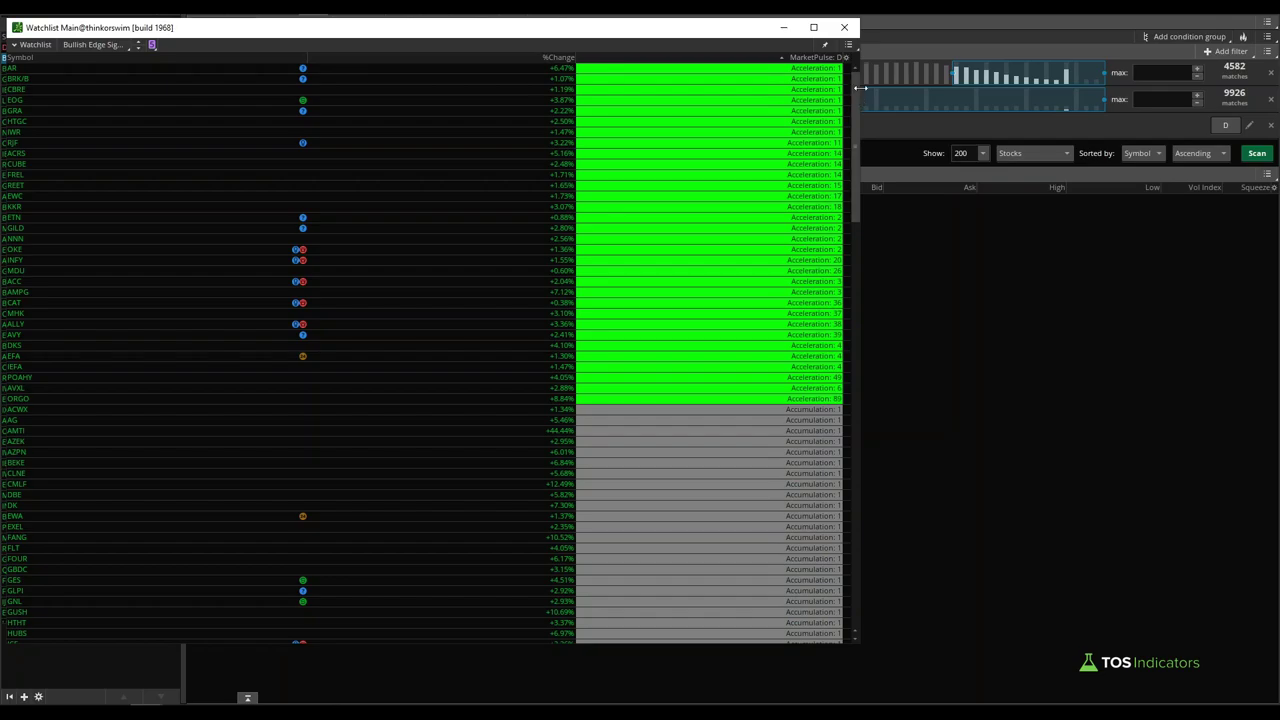
left_click_drag(858, 85, 851, 591)
left_click_drag(848, 435, 844, 24)
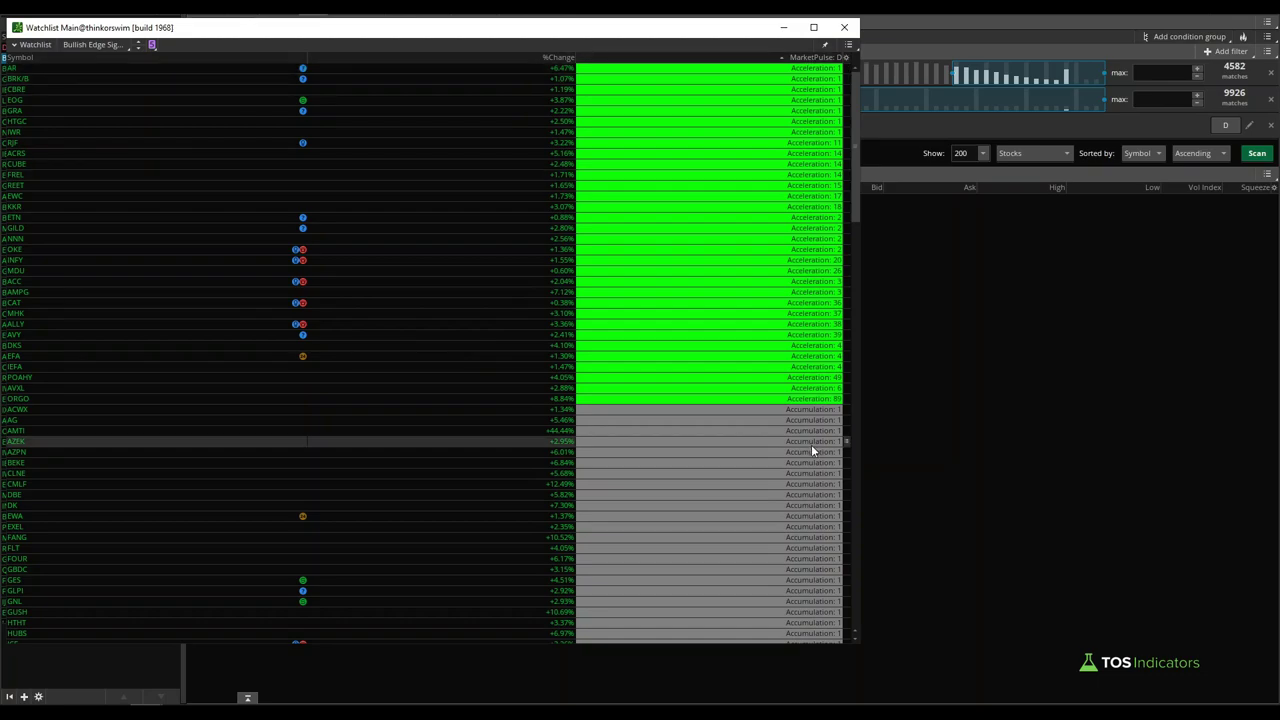
scroll(857, 142, "down", 5)
scroll(858, 142, "up", 5)
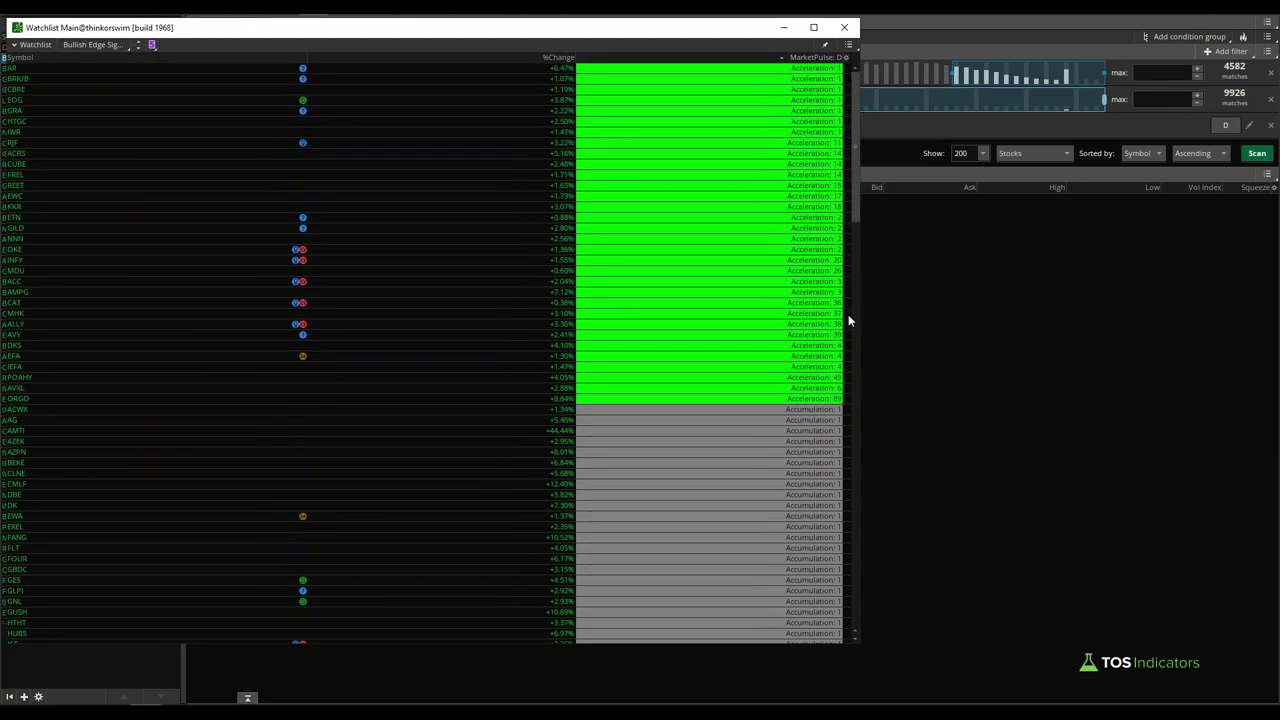
Move the detached watchlist window clear of the docked watchlist and make it narrower.
left_click(823, 400)
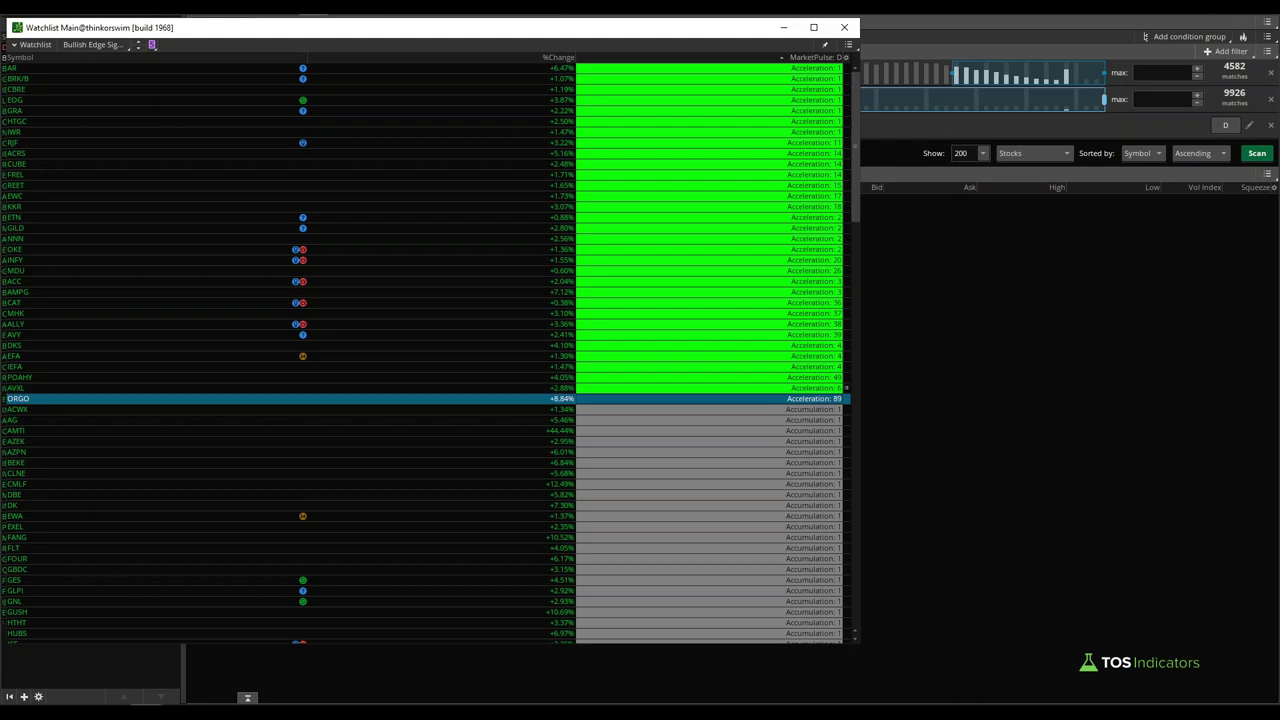
left_click_drag(146, 22, 434, 31)
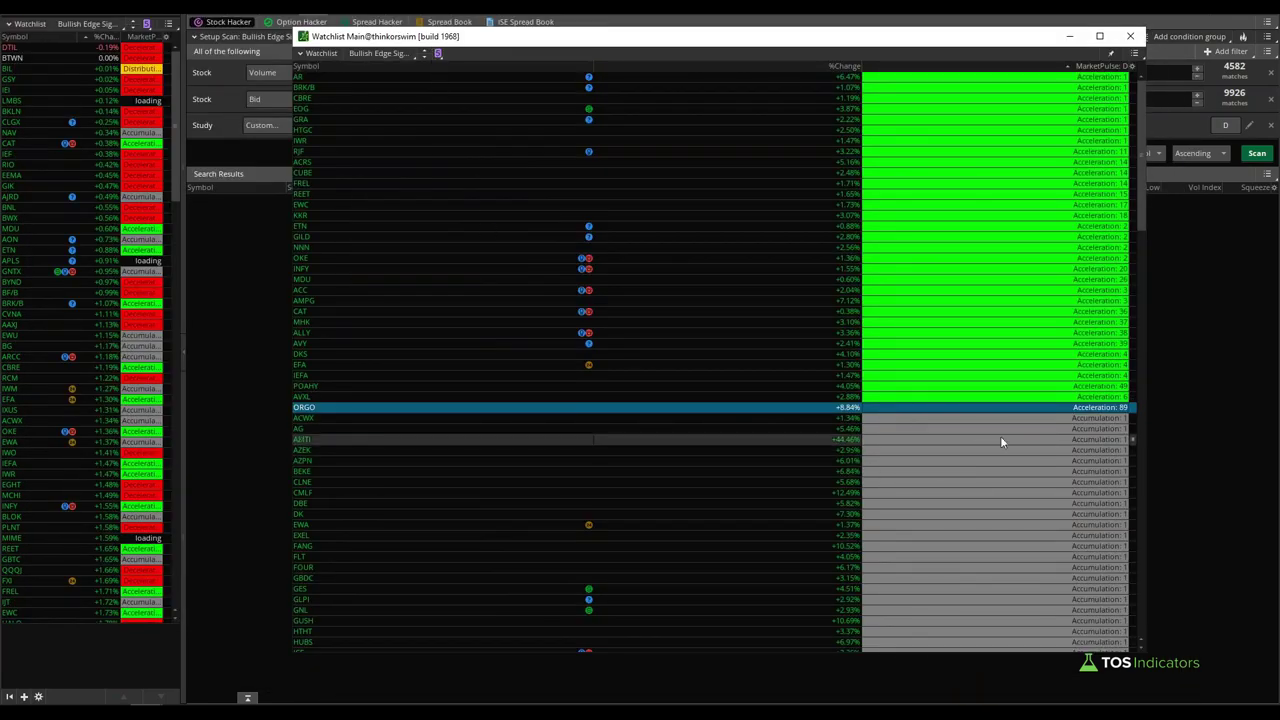
left_click_drag(288, 410, 436, 409)
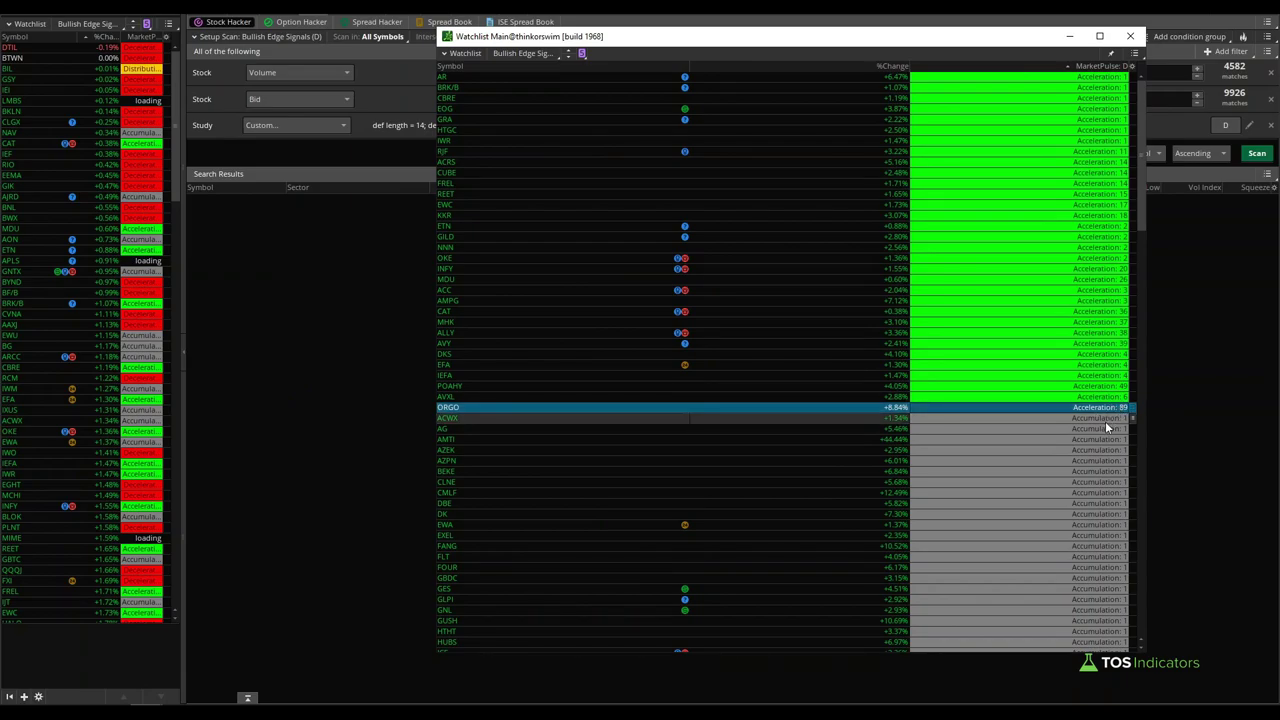
Find the end of the Accumulation group and select all Acceleration and Accumulation rows in the detached watchlist.
scroll(1105, 421, "down", 9)
scroll(1078, 493, "down", 3)
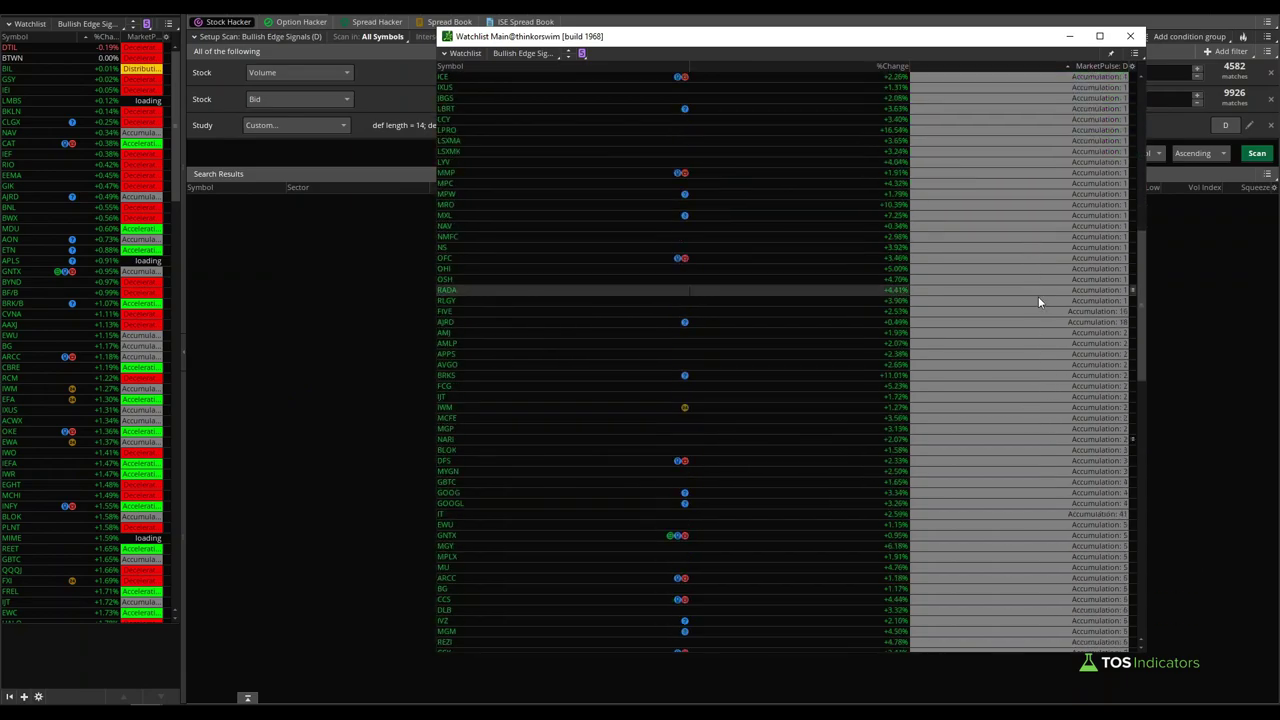
scroll(1100, 138, "up", 1)
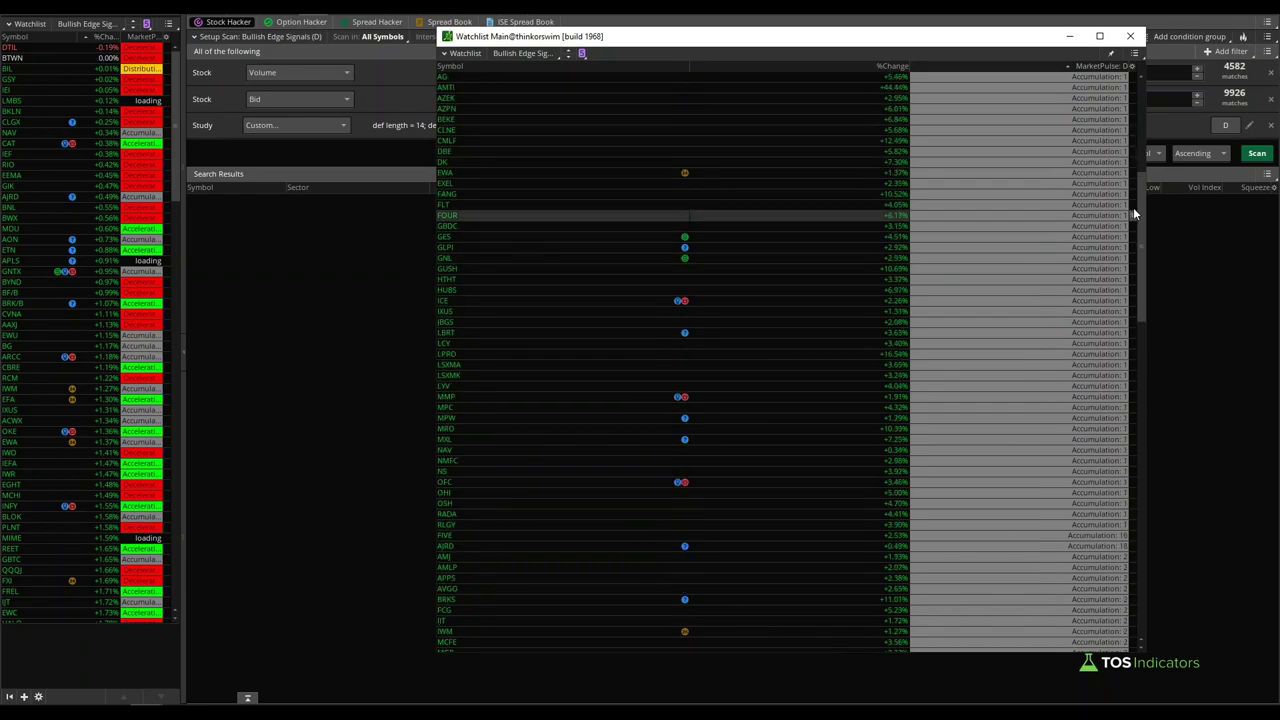
left_click_drag(1141, 221, 1137, 40)
left_click(1109, 377)
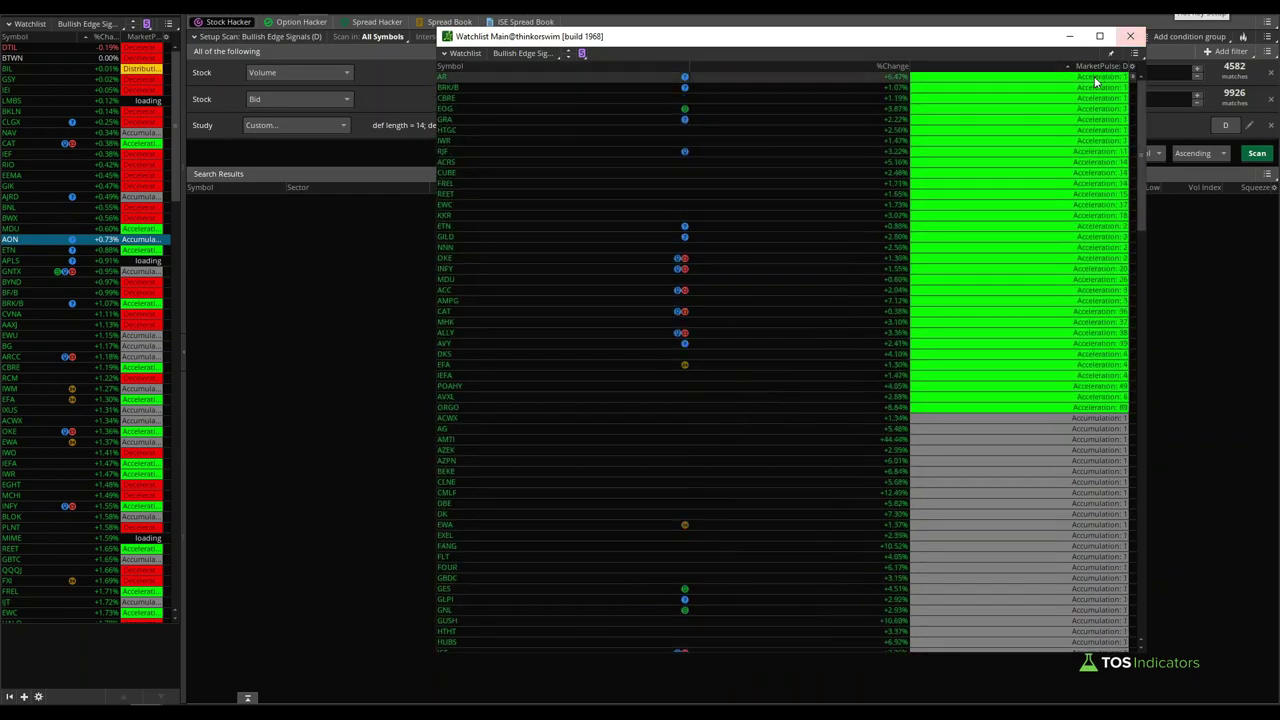
left_click(1095, 78, "shift")
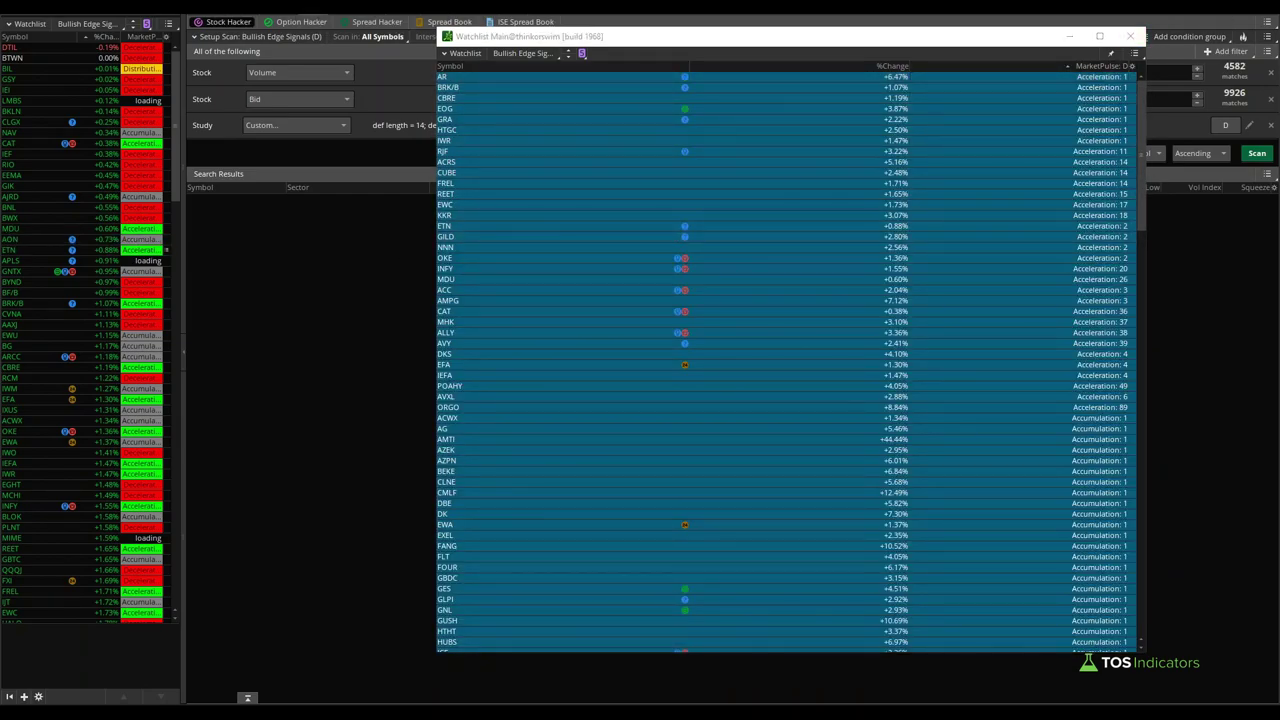
Switch to Excel, paste the copied Acceleration and Accumulation rows starting at A1, and count the symbols in column A.
key("alt+Tab")
key("ctrl+v")
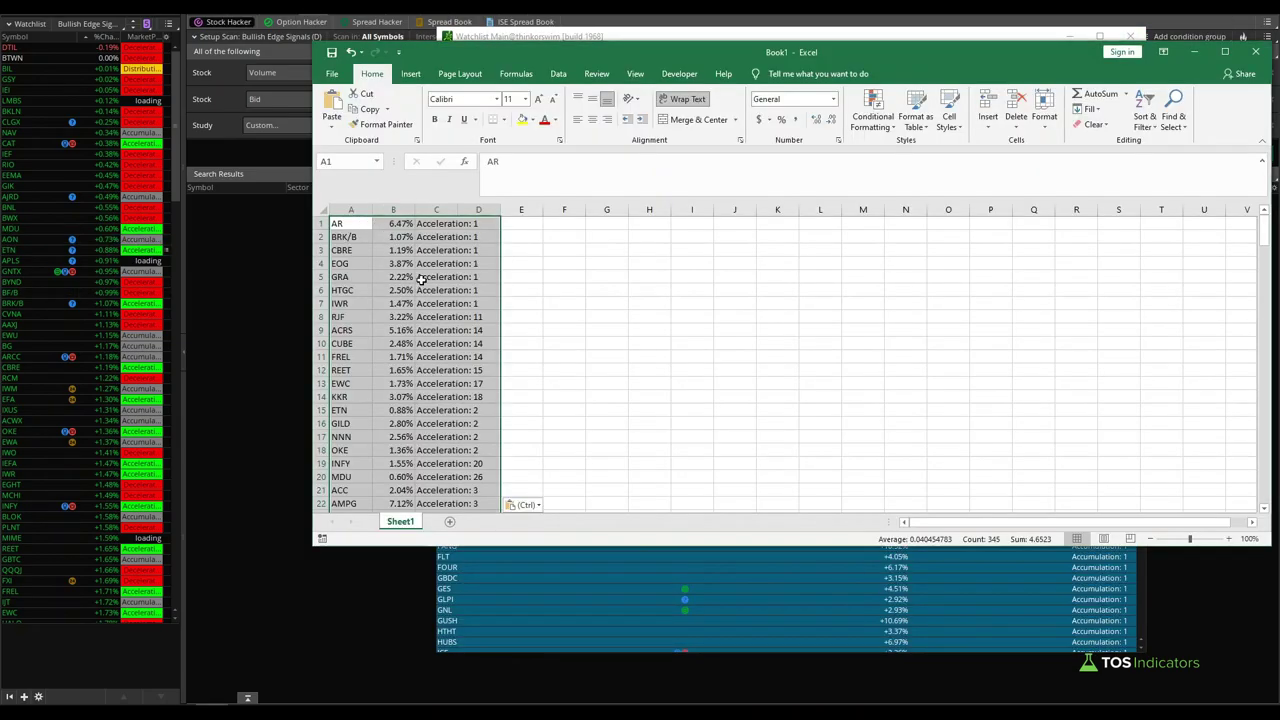
left_click(679, 318)
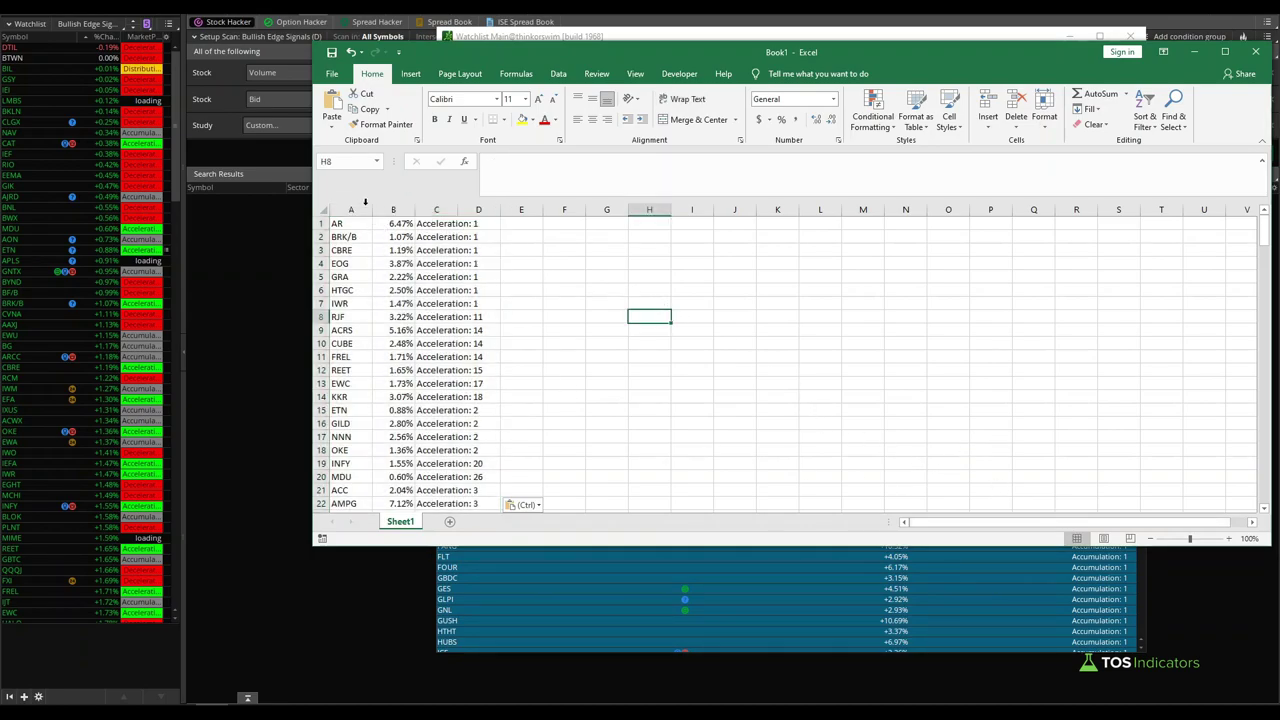
left_click(359, 209)
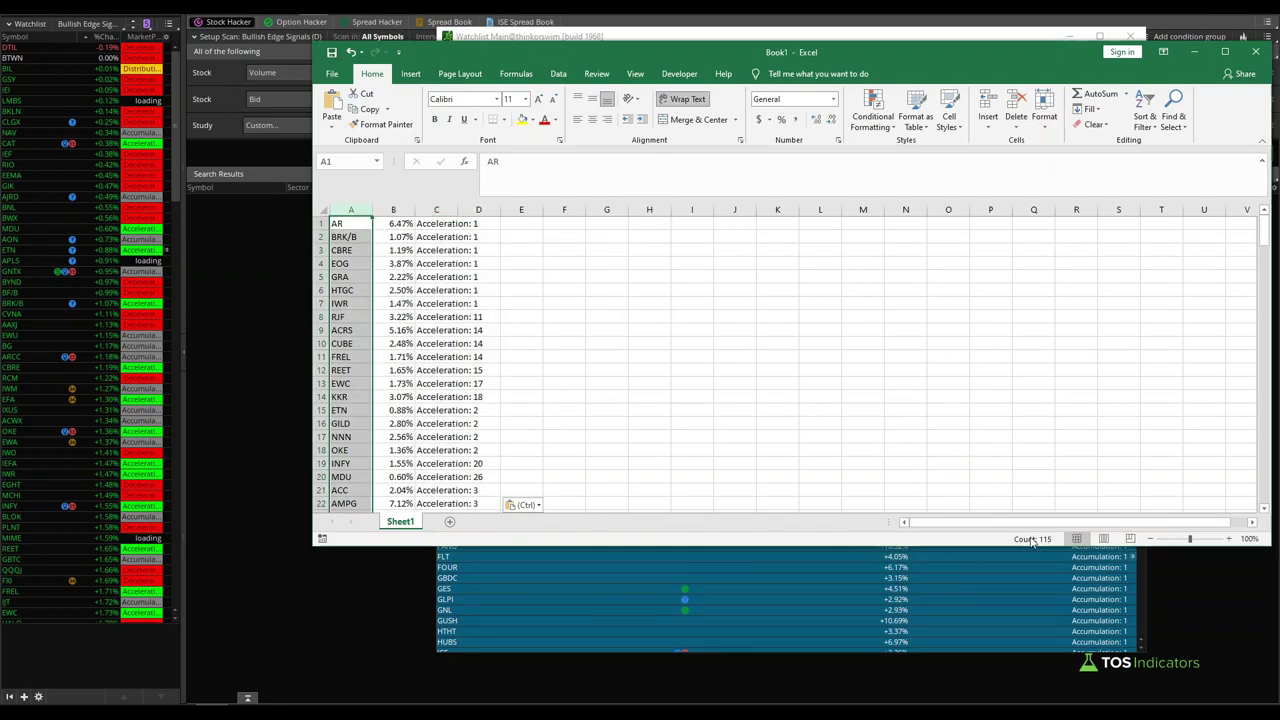
Maximize the workbook, enter =A1&"," in cell E1, and fill the formula down column E to row 115.
left_click(478, 290)
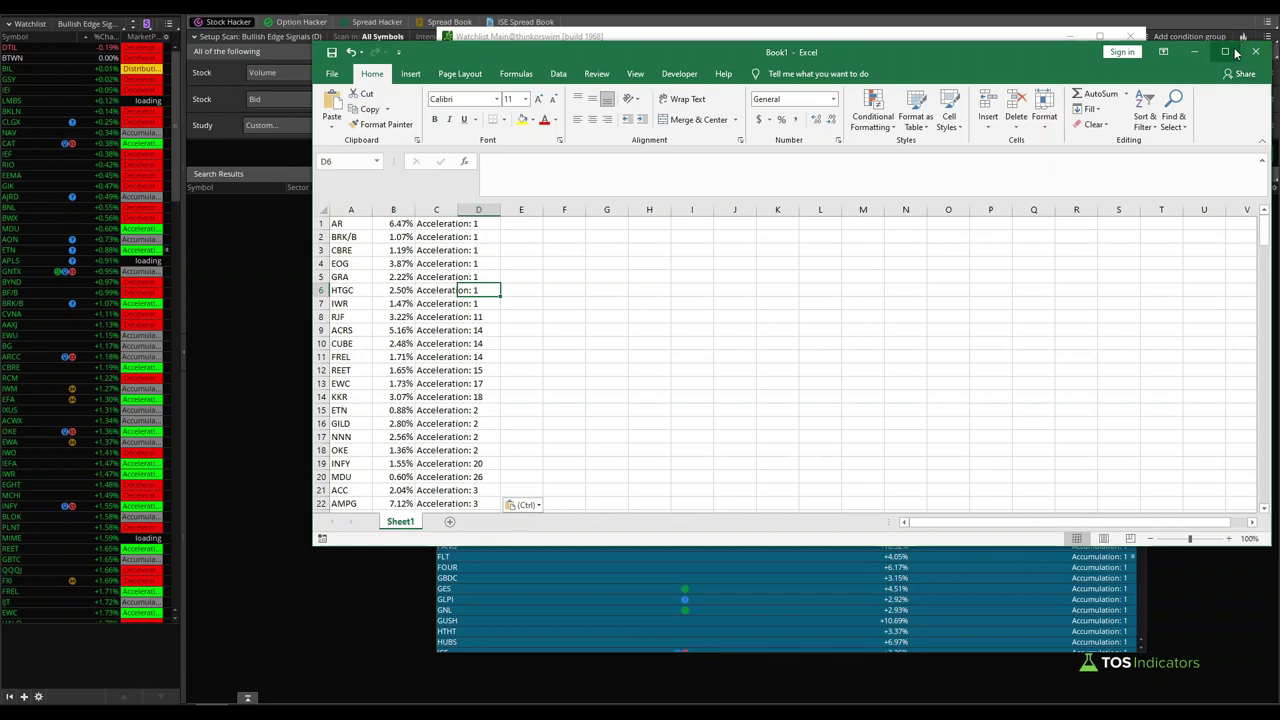
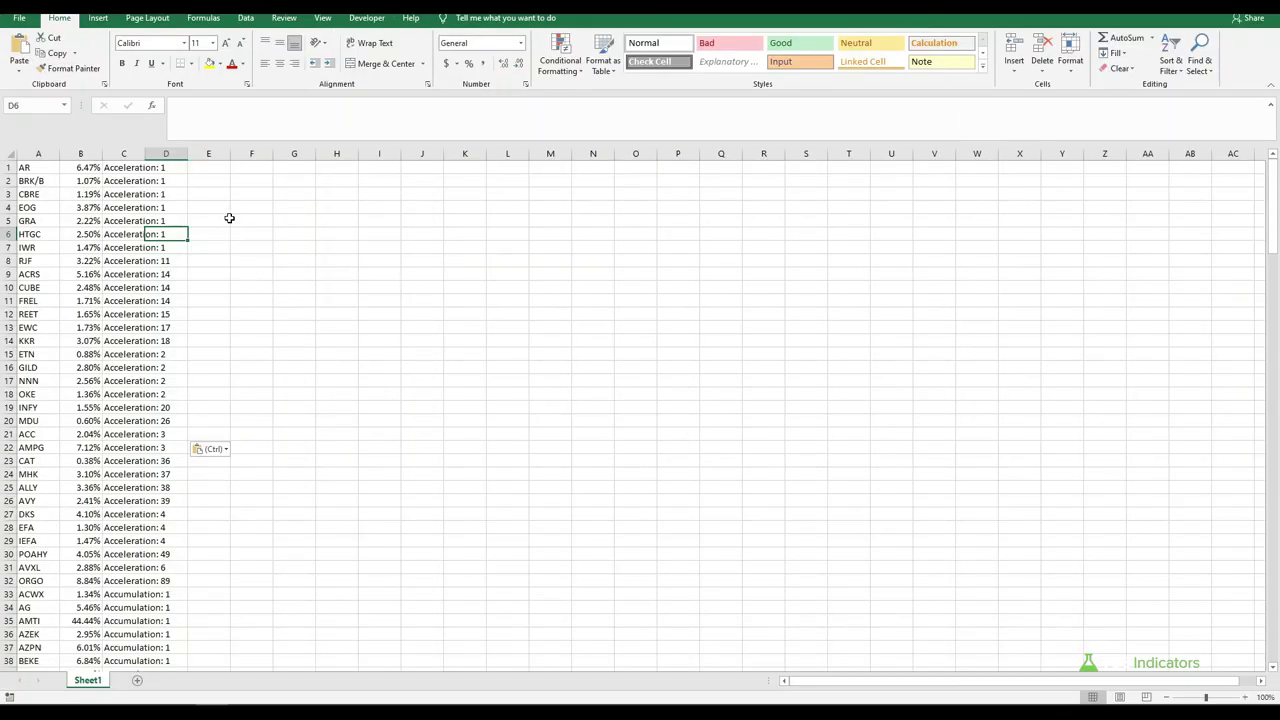
left_click(207, 178)
key("Up")
type("=")
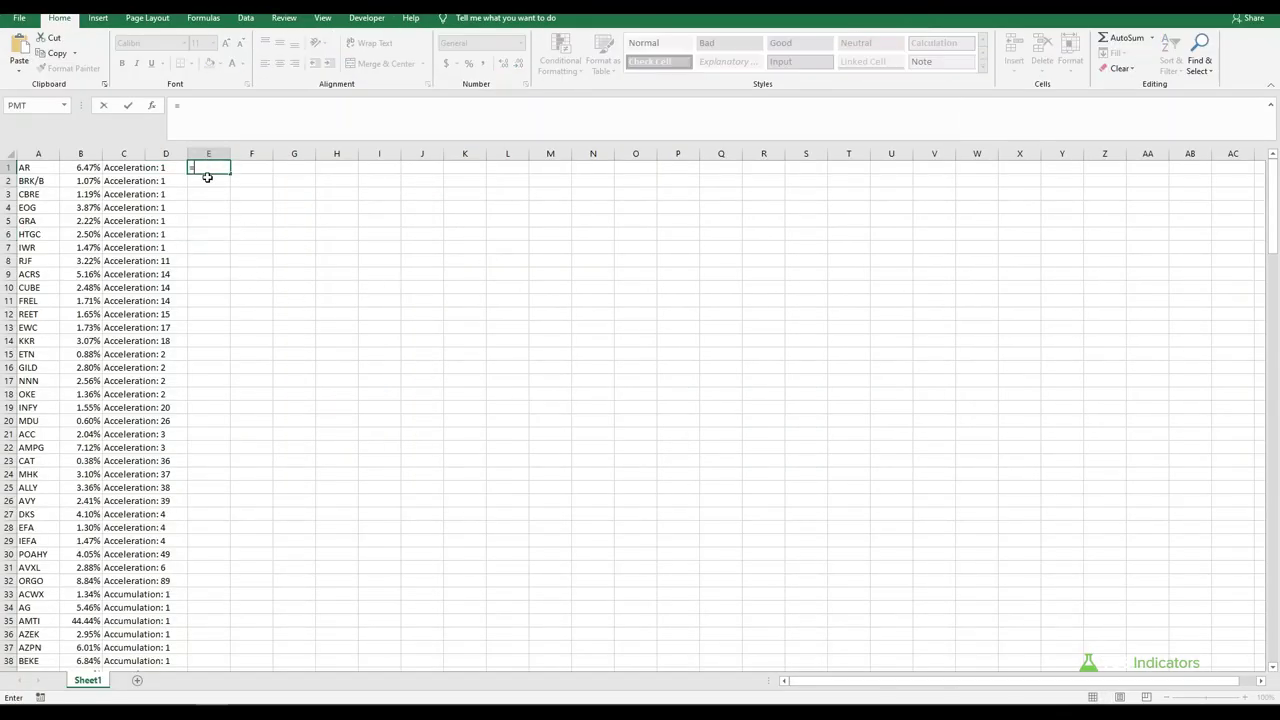
type("A")
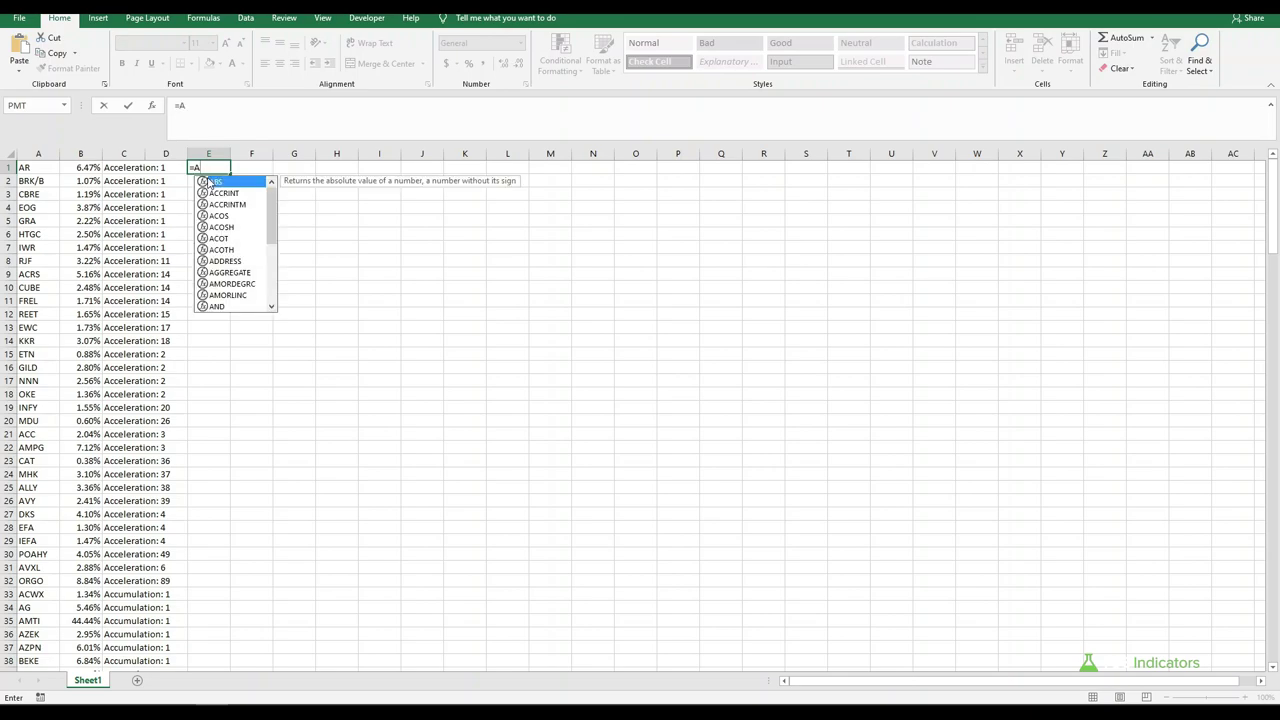
type("1&\",\"")
key("ctrl+Return")
left_click_drag(230, 174, 221, 344)
Select all comma-suffixed symbols from E115 up to E1 and copy them.
left_click(290, 328)
left_click(219, 340)
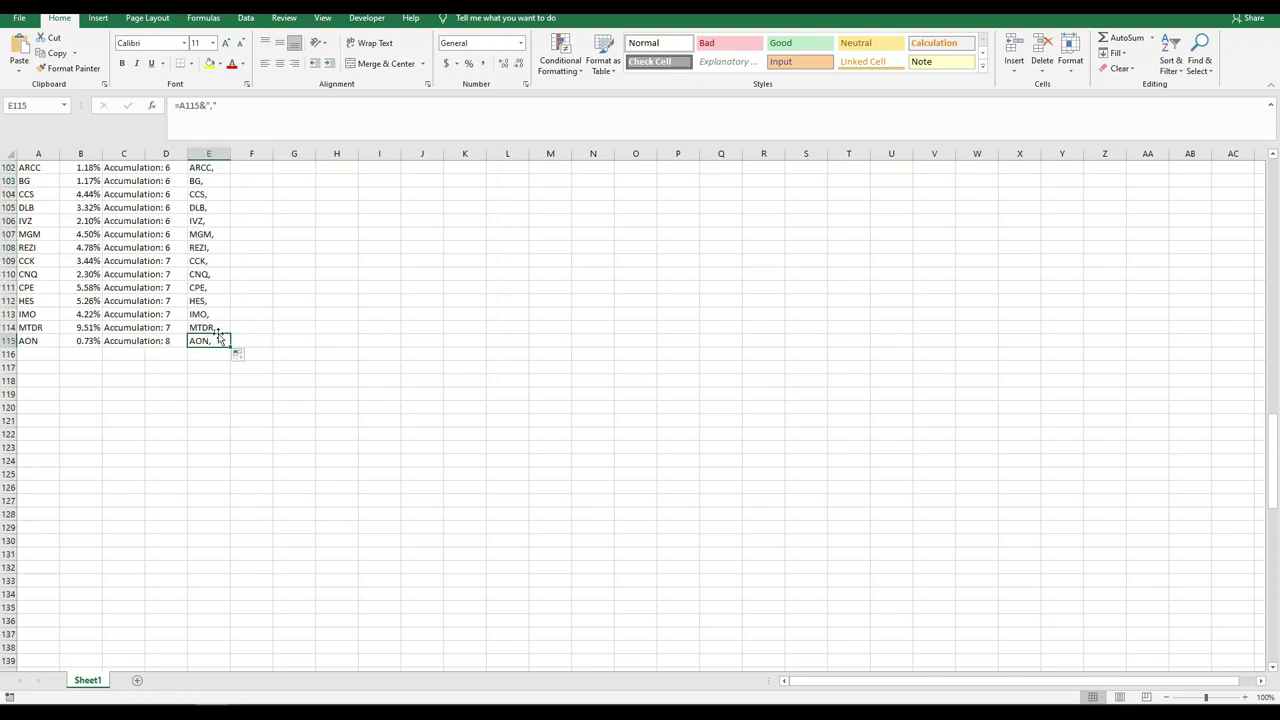
key("ctrl+shift+Up")
key("ctrl+c")
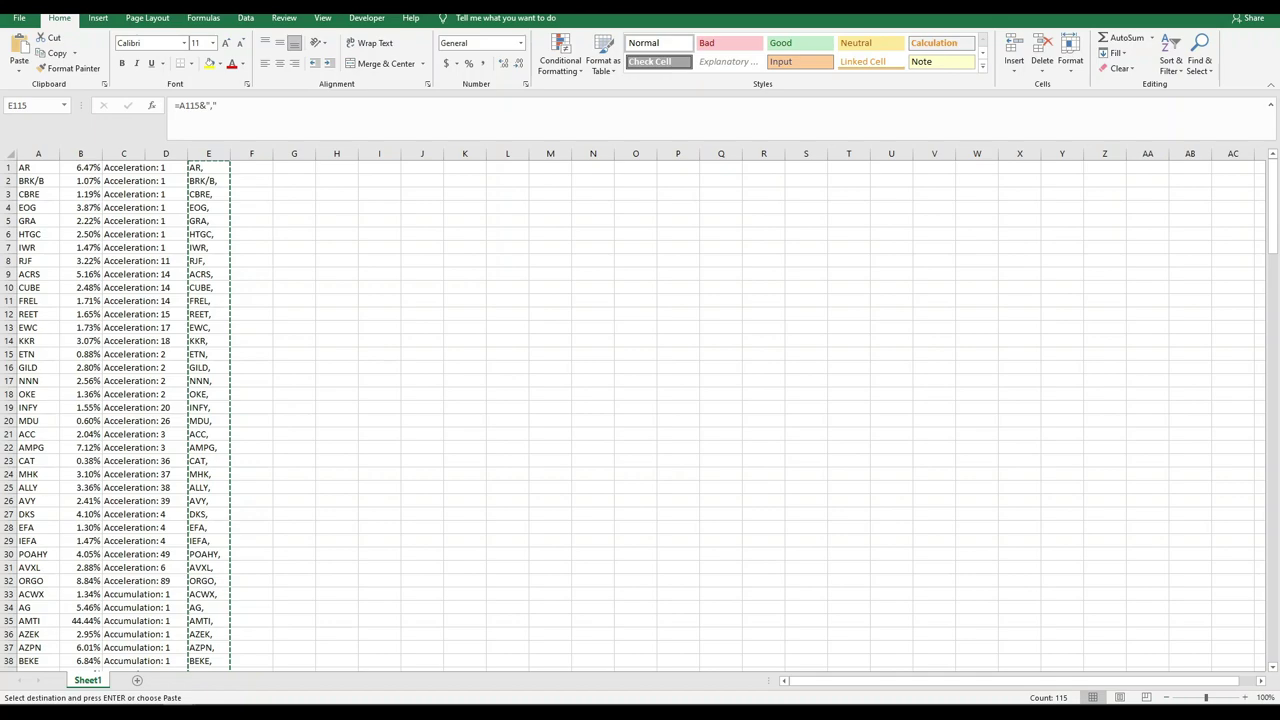
Switch to the Volatility Box Short Interest page and search for the pasted comma-separated symbol list.
left_click_drag(0, 80, 513, 63)
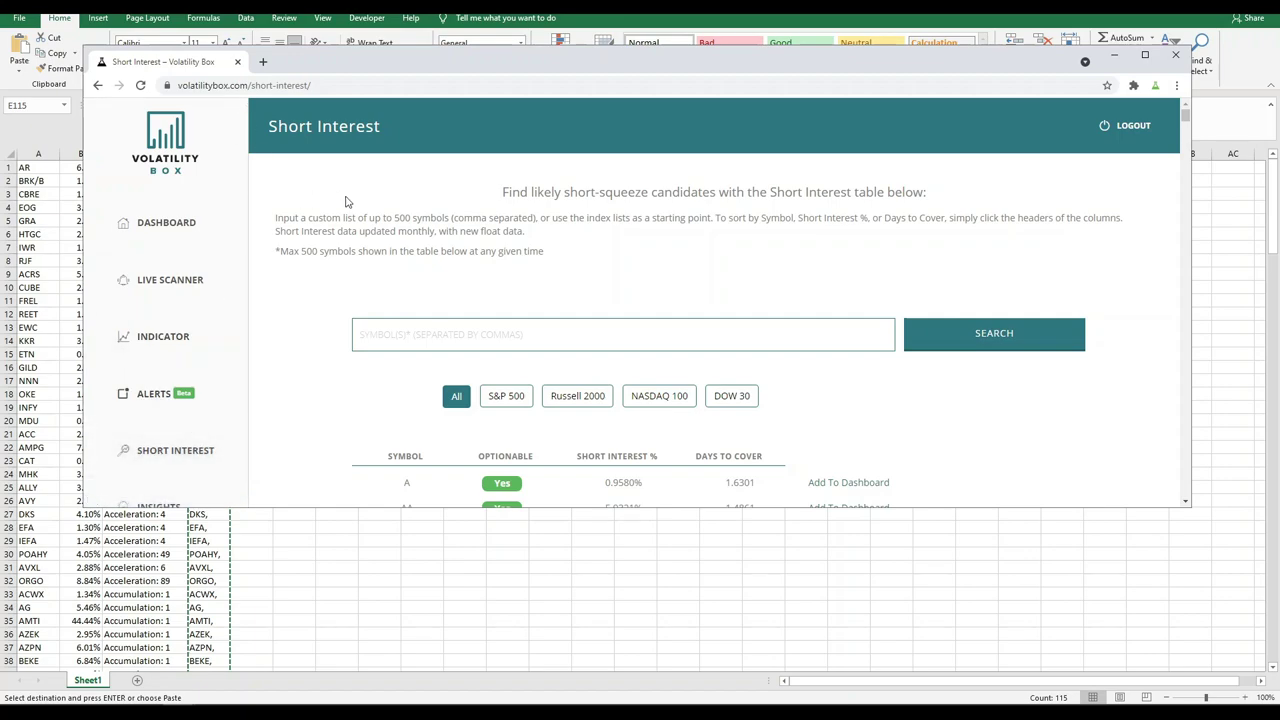
left_click(499, 338)
key("ctrl+v")
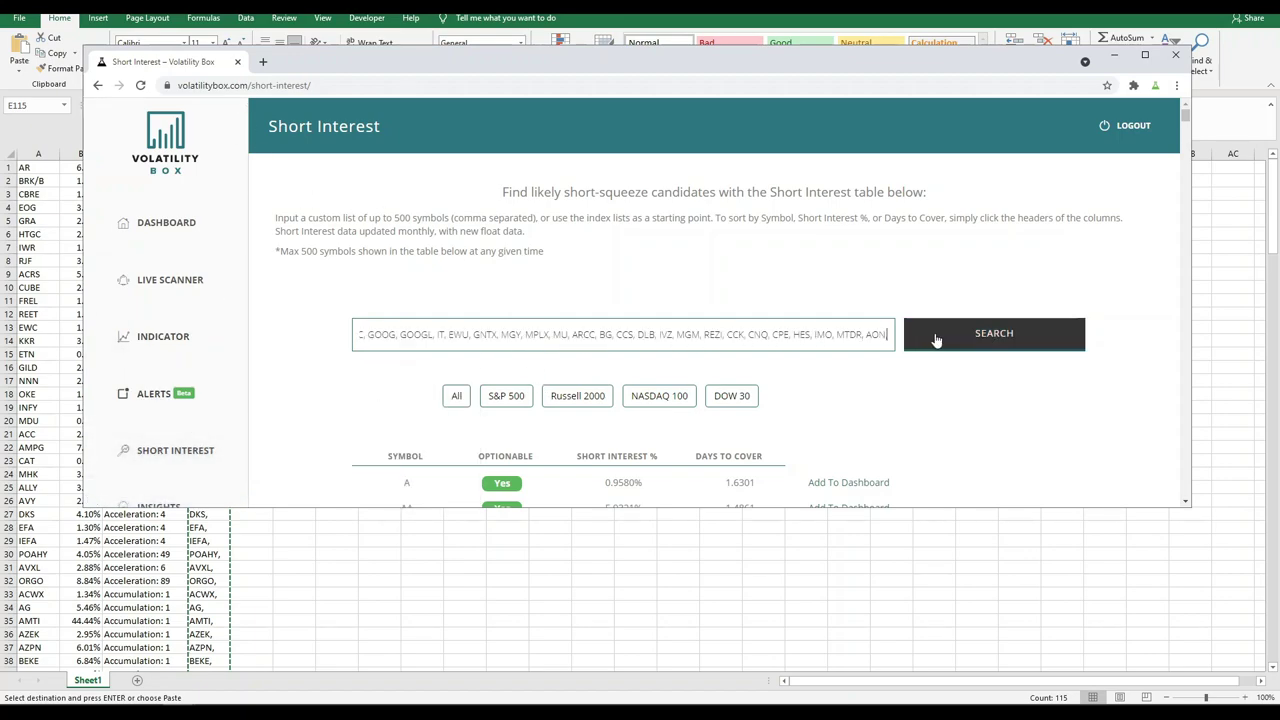
left_click(989, 337)
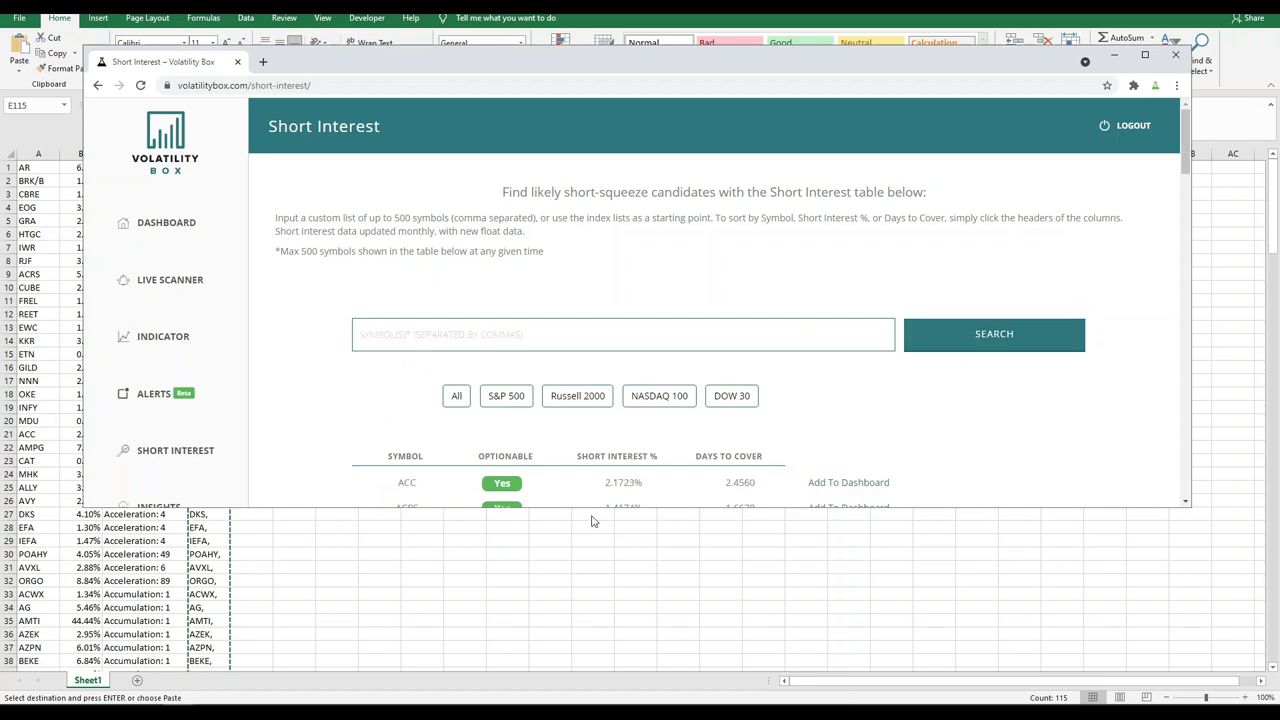
Maximize the browser, sort the results by highest Short Interest %, and review the top symbols.
left_click(1145, 55)
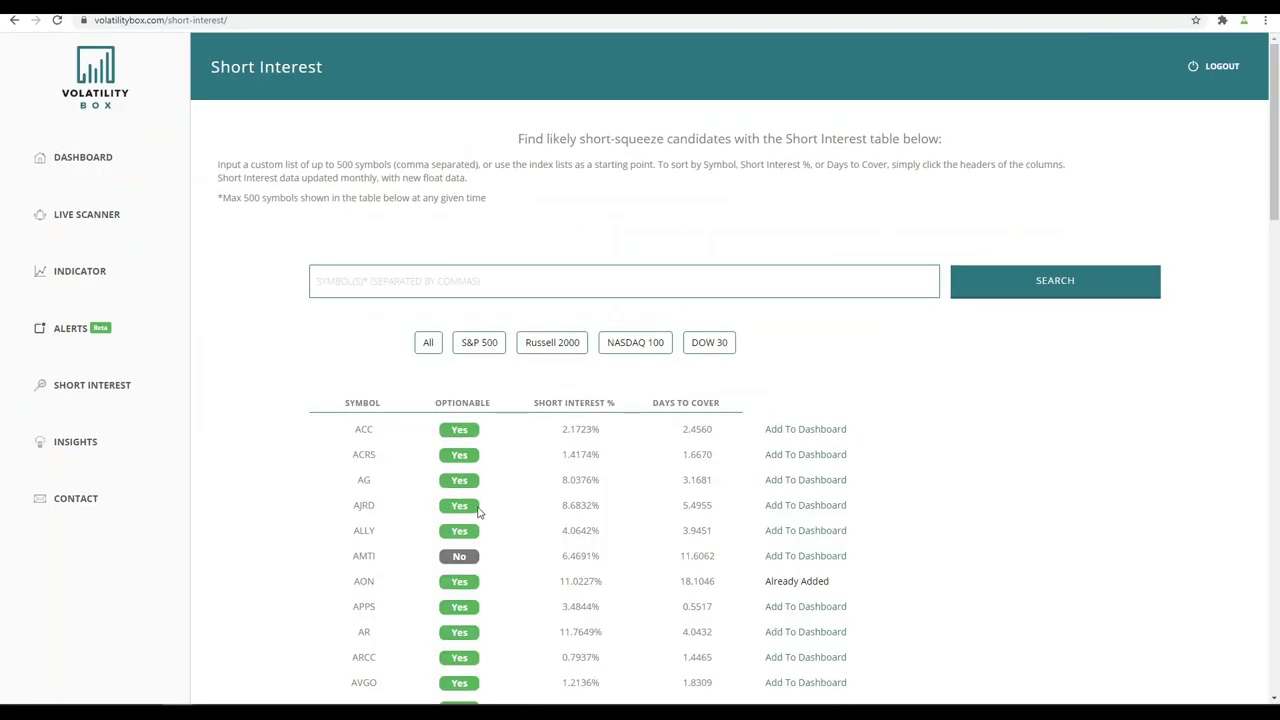
left_click(577, 404)
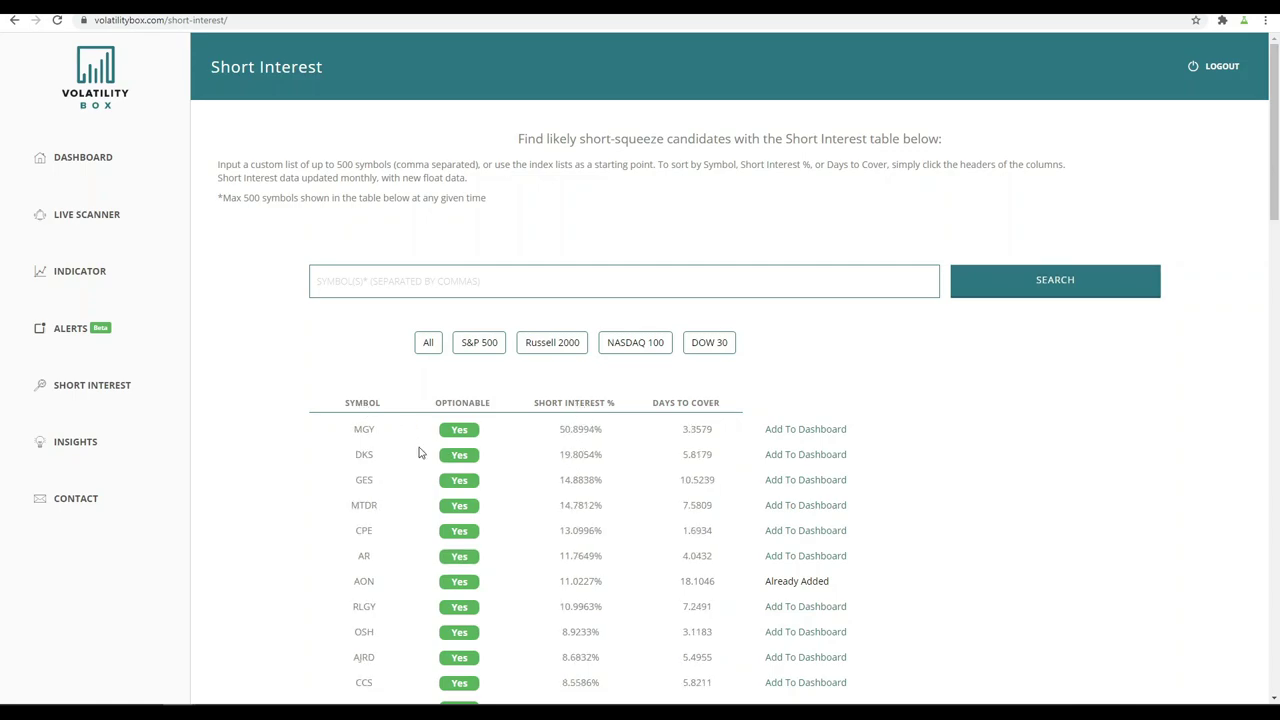
mouse_move(310, 427)
left_mouse_down()
mouse_move(400, 494)
mouse_move(610, 586)
mouse_move(907, 621)
mouse_move(982, 616)
left_mouse_up()
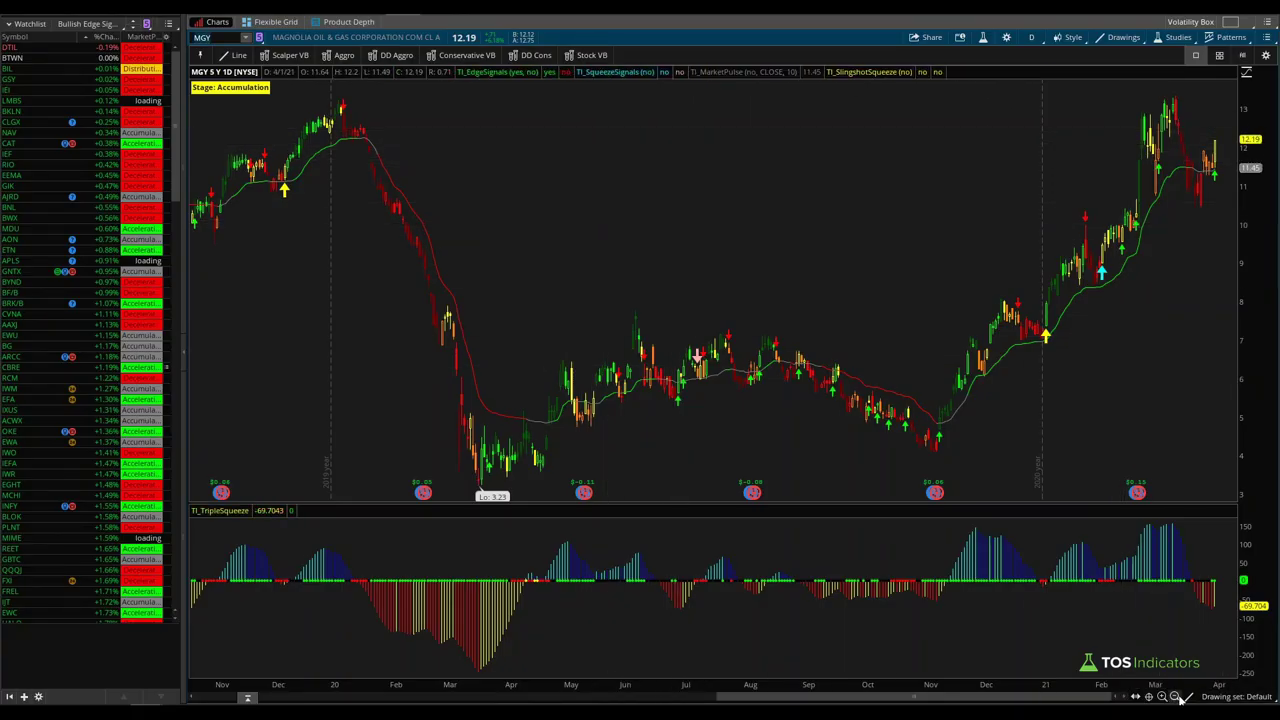
Examine MGY's daily chart over its full history, marking the stage label, recent bullish arrows and latest TripleSqueeze bars.
left_click(1177, 697)
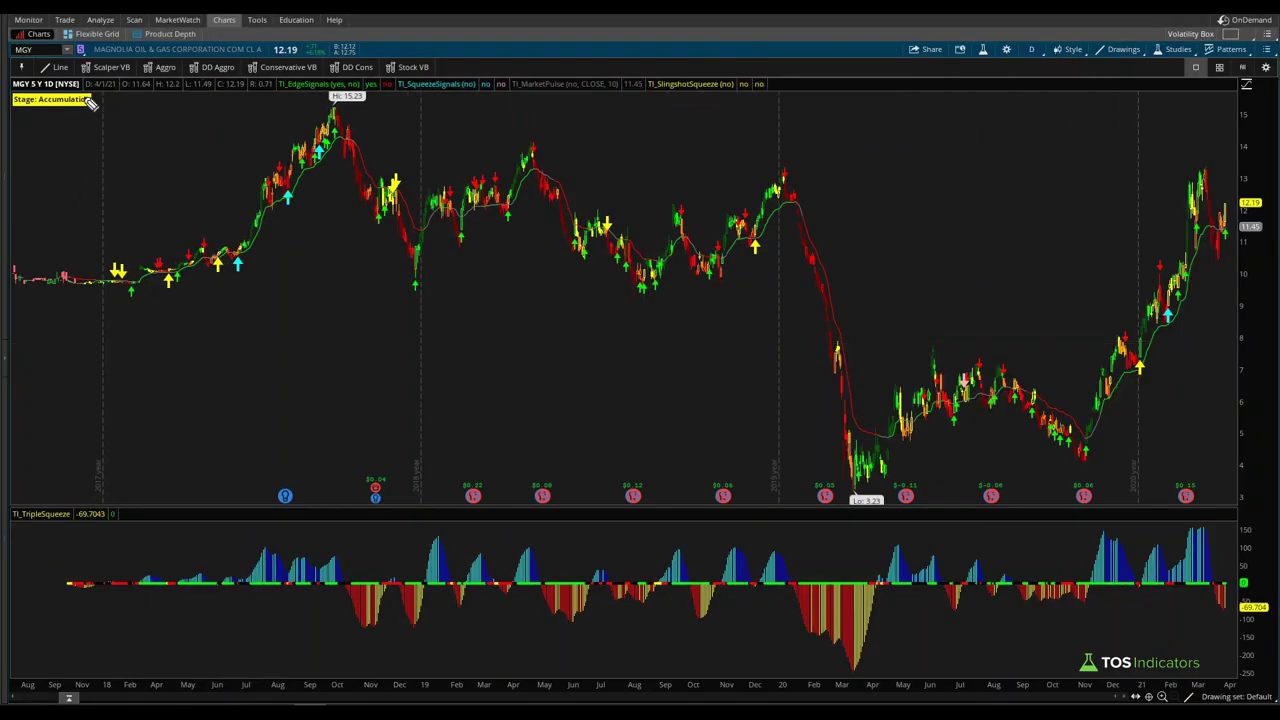
mouse_move(104, 90)
left_mouse_down()
mouse_move(20, 92)
mouse_move(57, 129)
mouse_move(110, 110)
left_mouse_up()
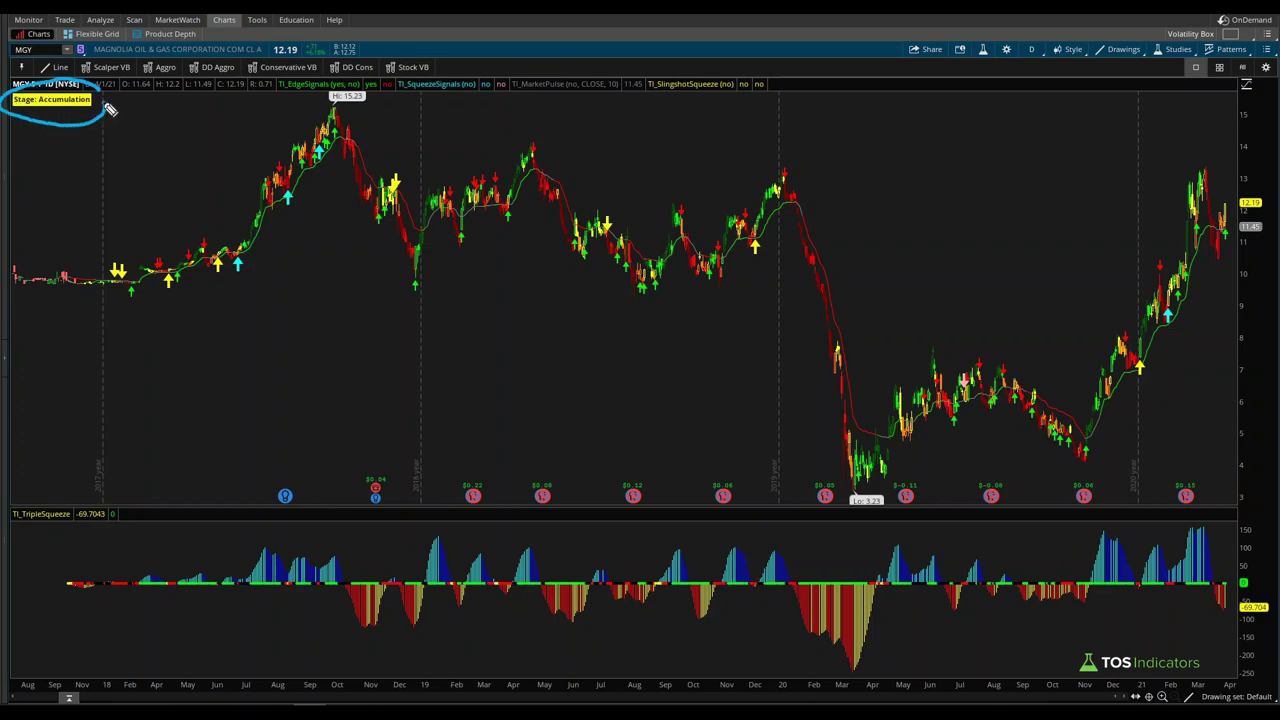
mouse_move(1238, 219)
left_mouse_down()
mouse_move(1190, 230)
mouse_move(1232, 216)
mouse_move(1237, 242)
left_mouse_up()
key("e")
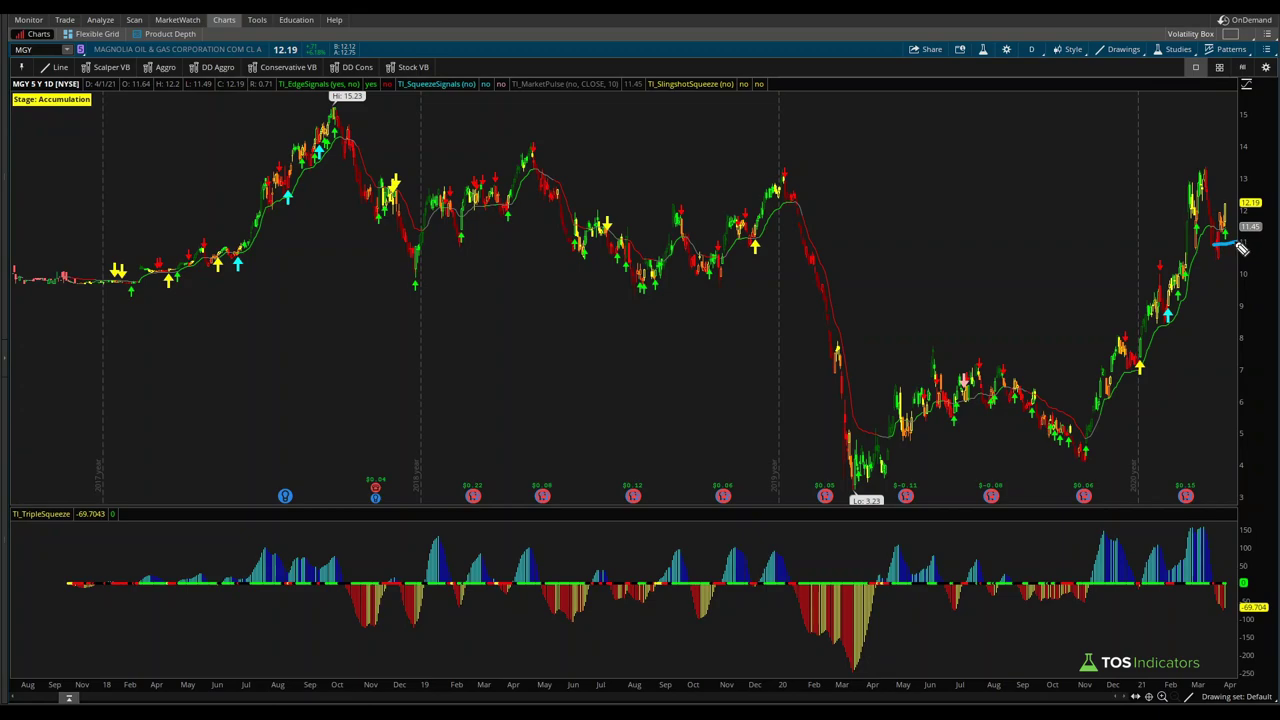
left_click_drag(1162, 326, 1186, 325)
left_click_drag(1128, 384, 1141, 383)
mouse_move(1240, 577)
left_mouse_down()
mouse_move(1212, 562)
mouse_move(1210, 600)
mouse_move(1252, 572)
mouse_move(1245, 558)
left_mouse_up()
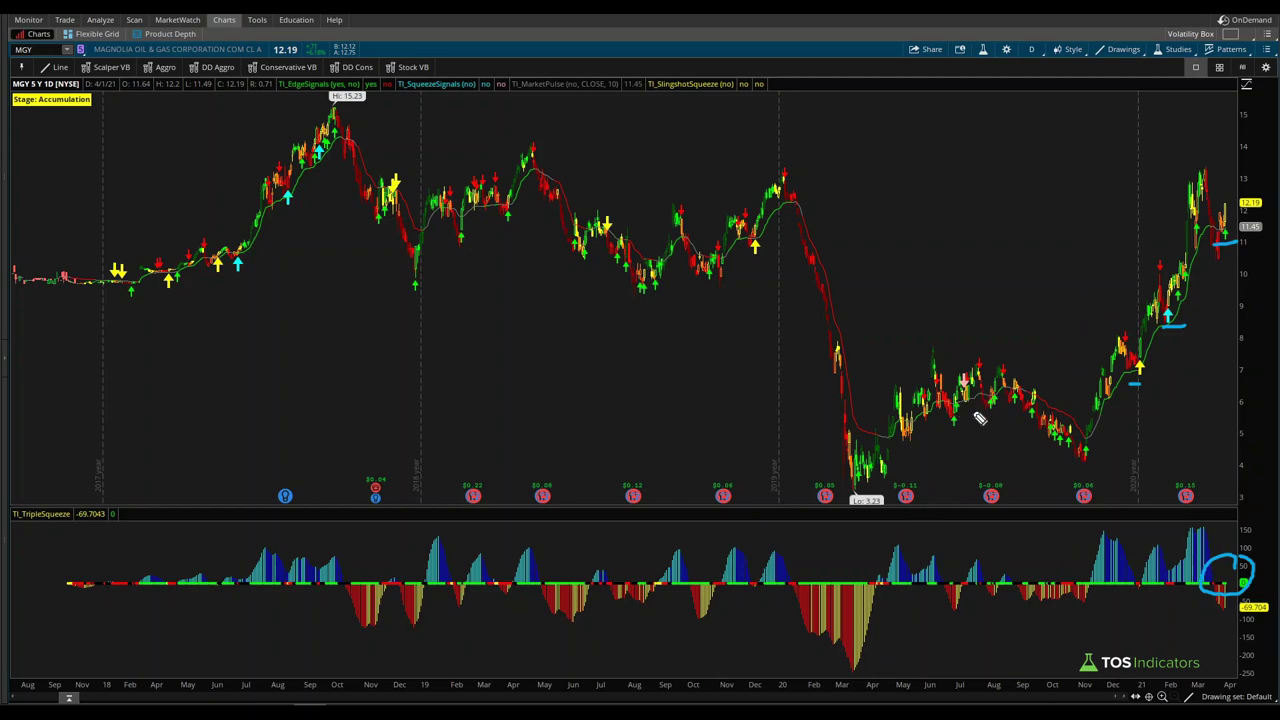
key("Escape")
View the Volatility Box Alerts page, and inspect MGY's latest daily bars and bullish signal up close on the thinkorswim chart.
mouse_move(2, 212)
left_mouse_down()
mouse_move(773, 153)
mouse_move(612, 50)
left_mouse_up()
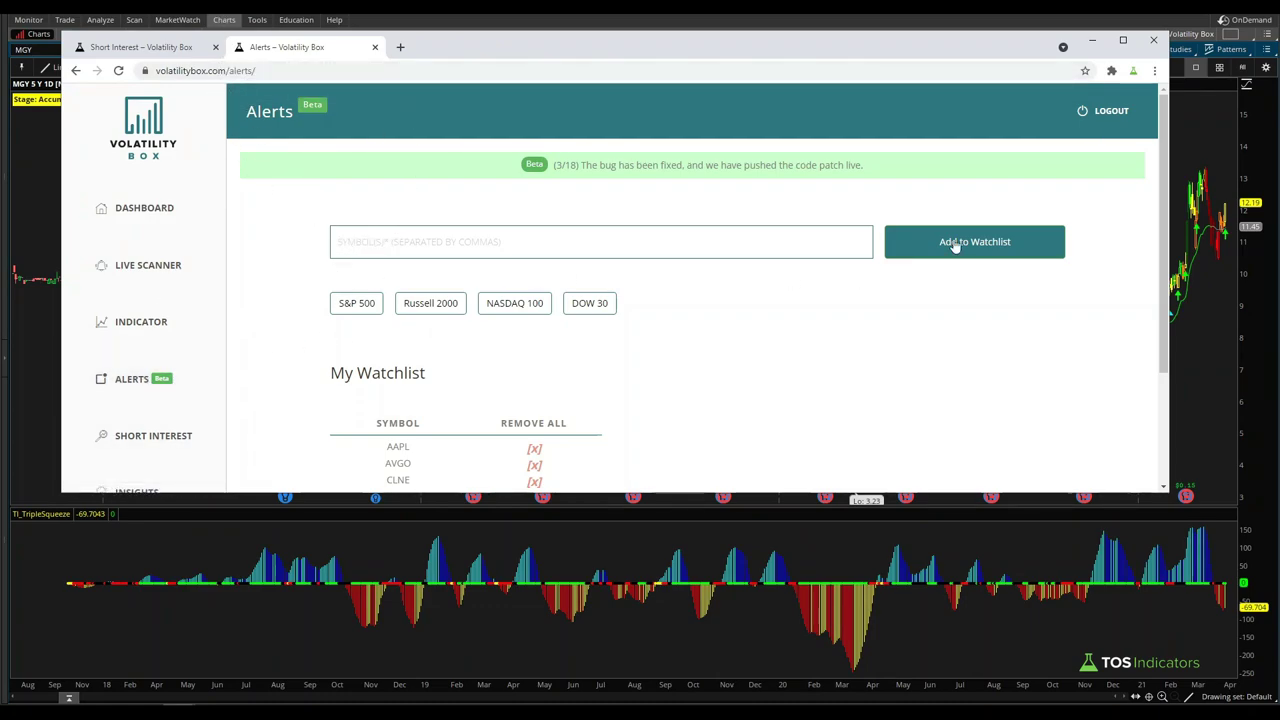
left_click(146, 711)
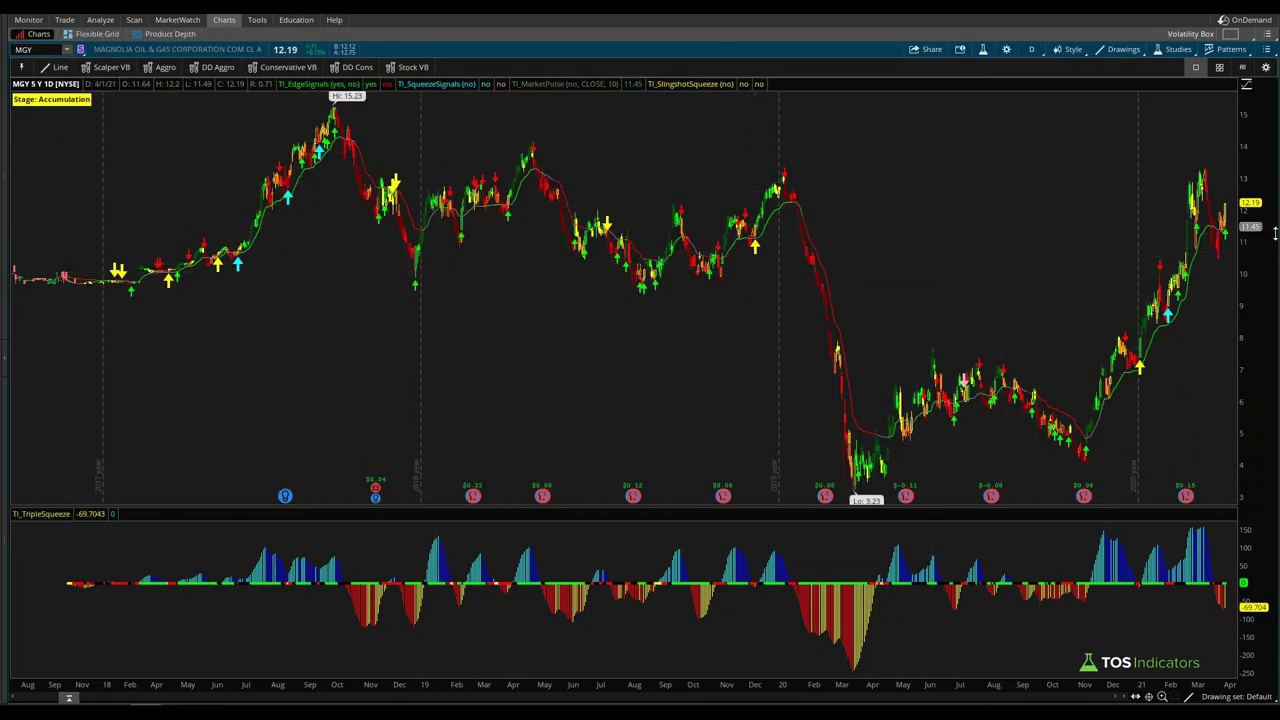
left_click_drag(1021, 245, 1239, 253)
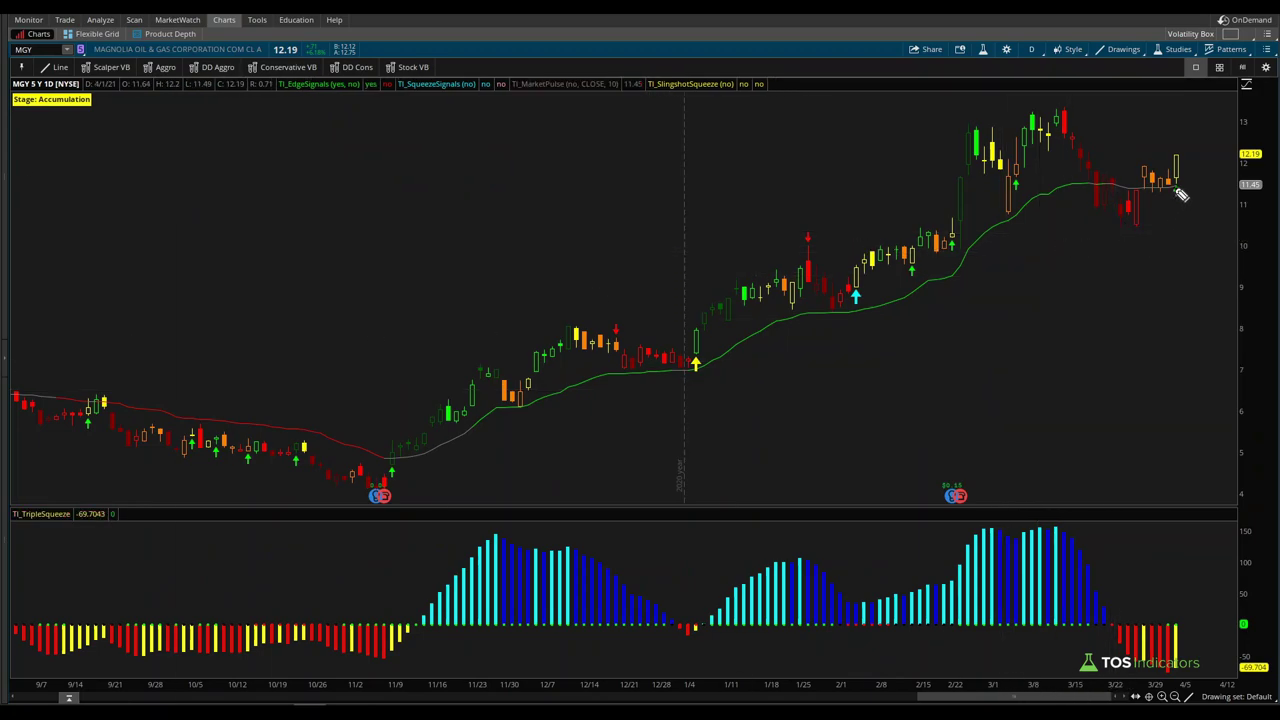
mouse_move(1218, 188)
left_mouse_down()
mouse_move(1226, 174)
mouse_move(1136, 148)
mouse_move(1122, 238)
mouse_move(1210, 190)
mouse_move(1206, 108)
mouse_move(1220, 133)
left_mouse_up()
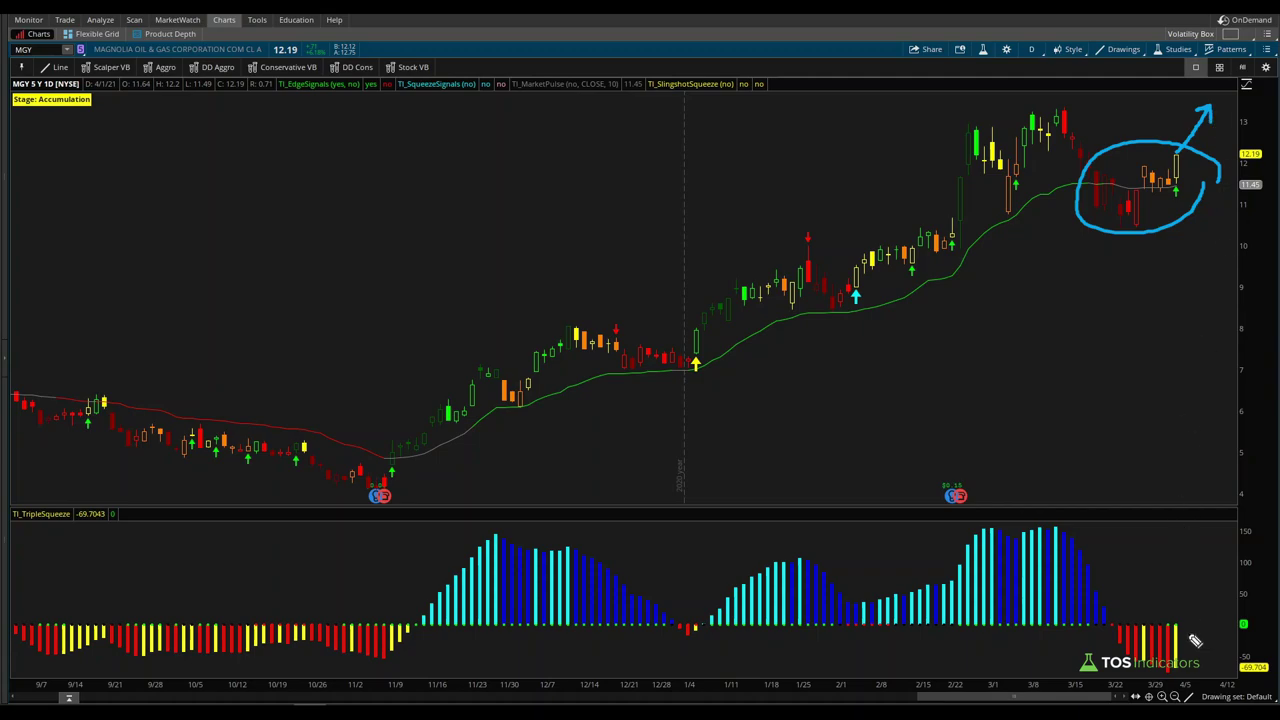
key("ctrl+shift+6")
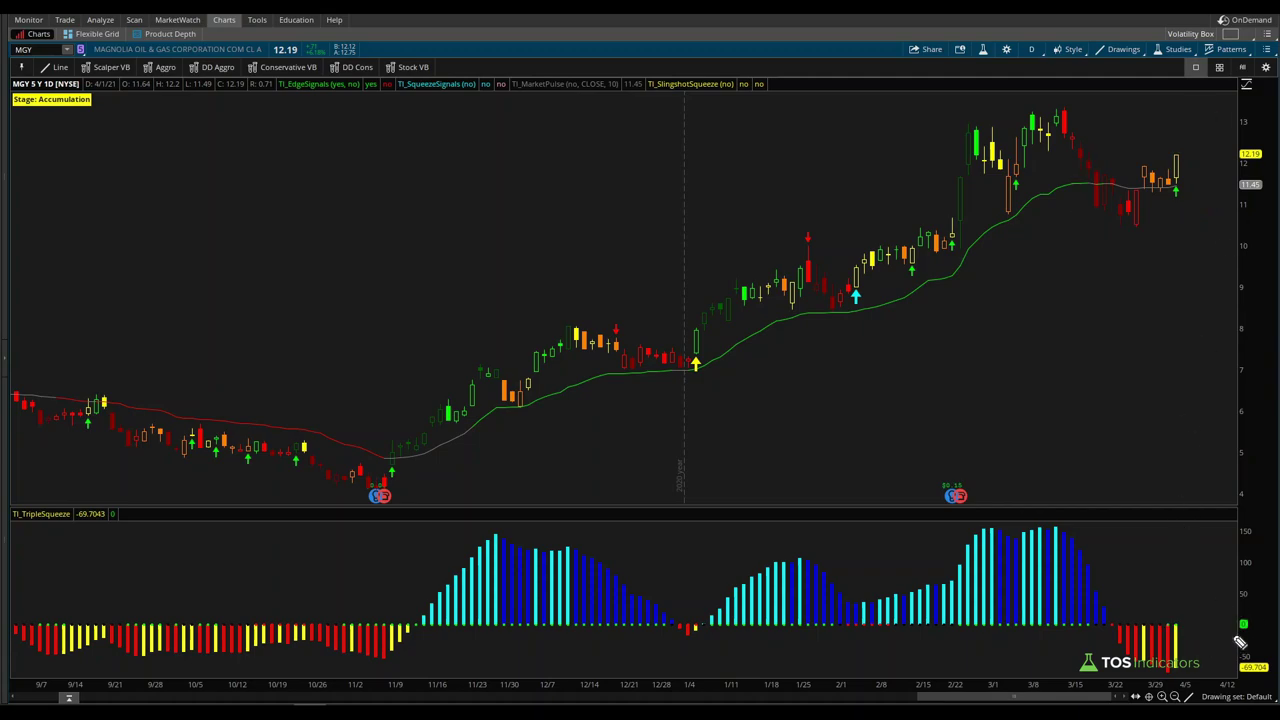
left_click(1175, 697)
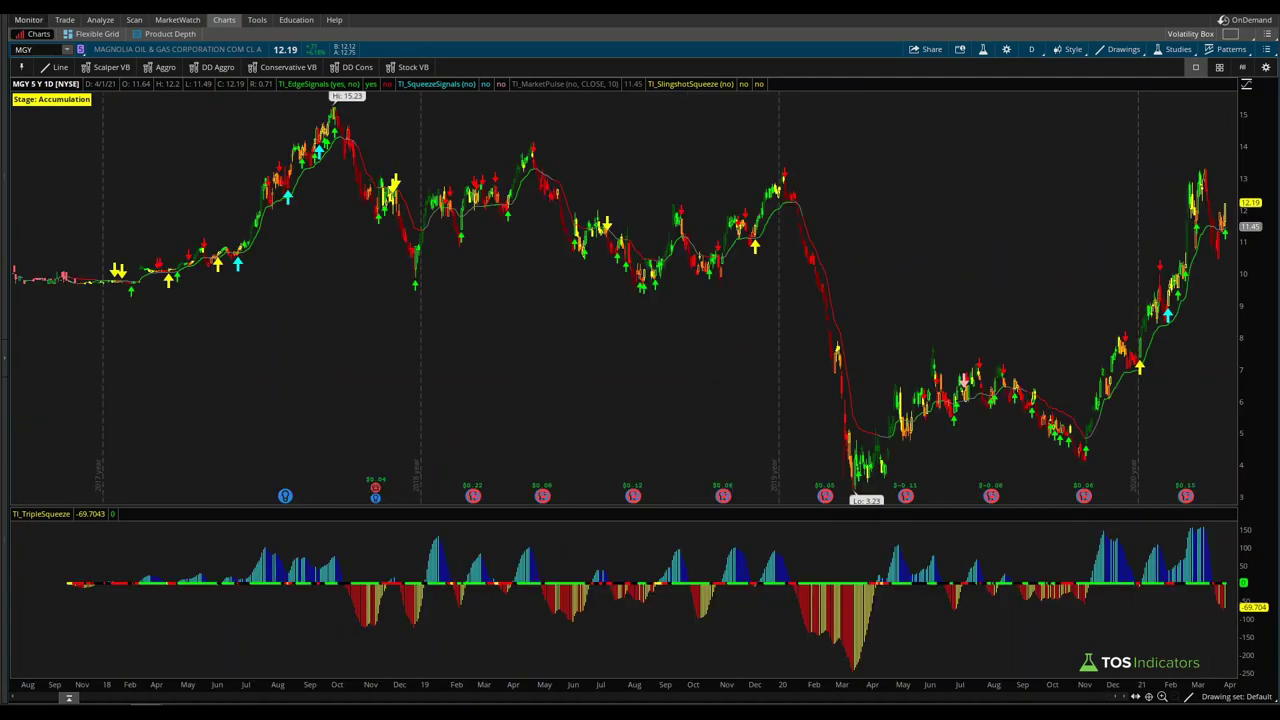
Switch to the Volatility Box Alerts page and add MGY to the watchlist.
left_click(180, 713)
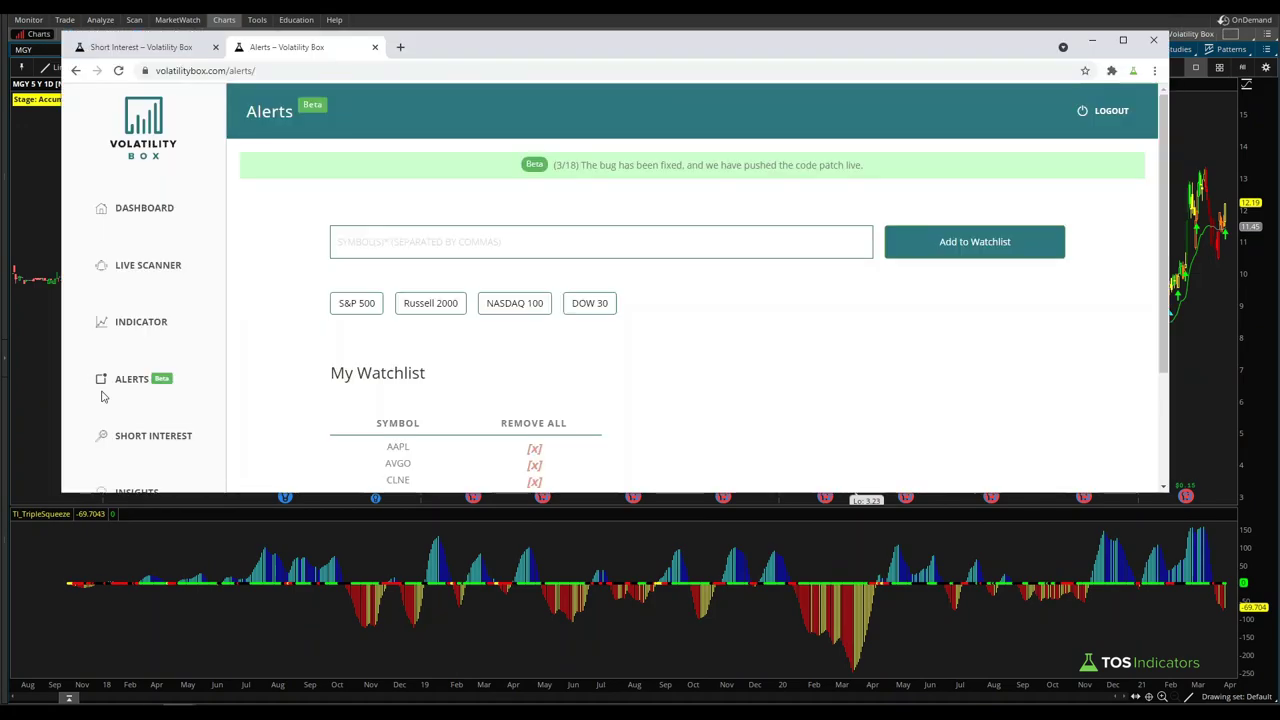
left_click(411, 244)
type("MGY")
key("Return")
Find the second-ranked symbol in the Short Interest table and load DKS on the thinkorswim chart.
left_click(439, 16)
left_click(180, 713)
left_click(133, 48)
scroll(430, 462, "down", 4)
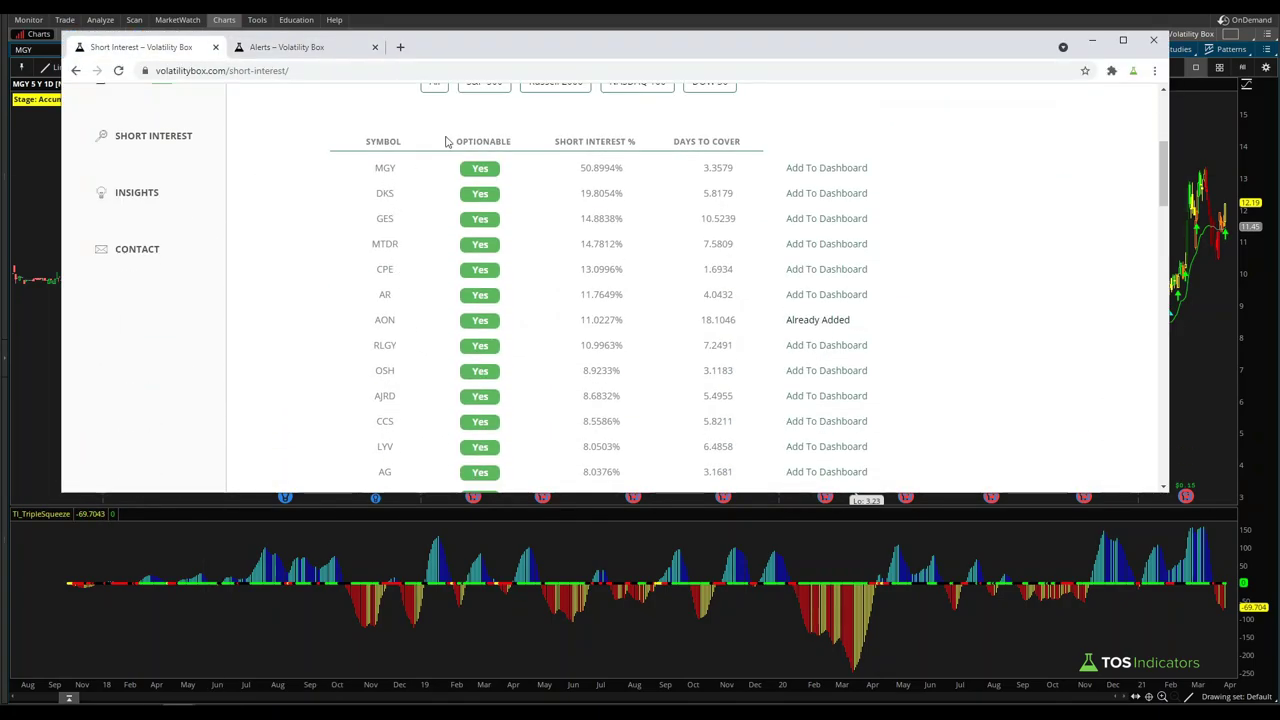
key("alt+Tab")
type("DKS")
key("Return")
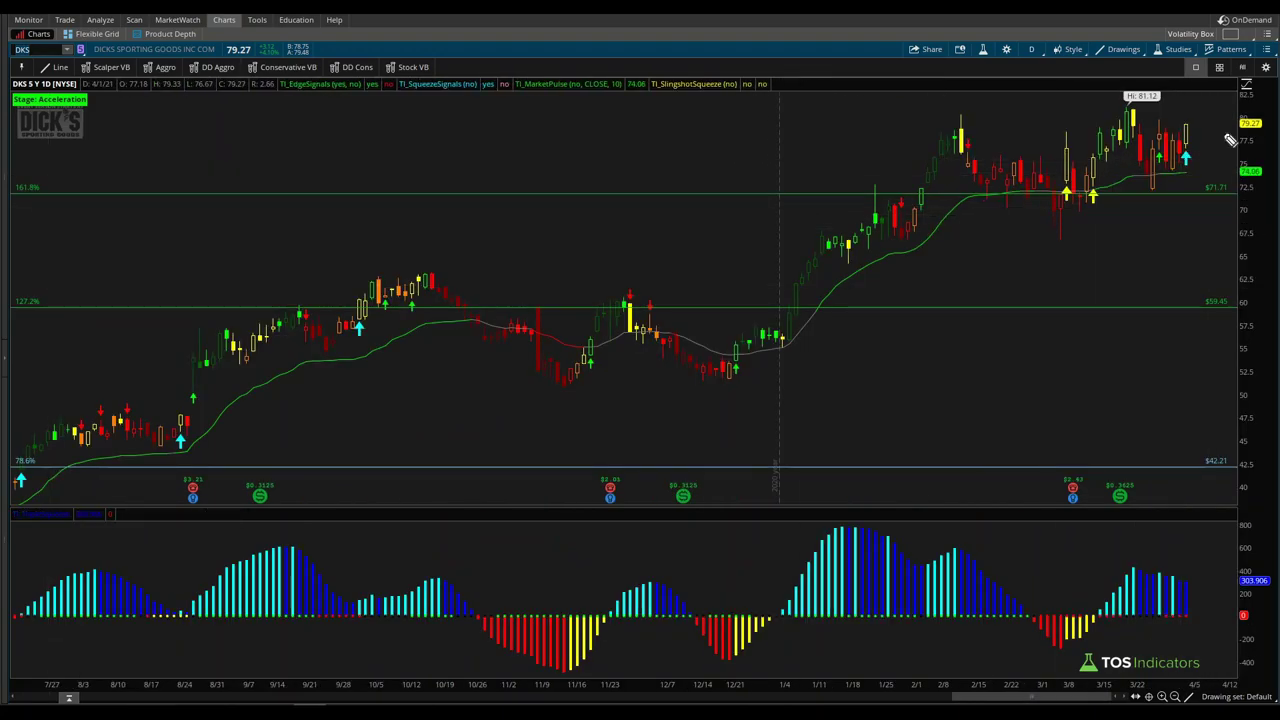
Examine DKS's daily chart, marking the two recent clusters of bullish arrows and the latest TripleSqueeze momentum.
mouse_move(1112, 186)
left_mouse_down()
mouse_move(1030, 188)
mouse_move(1110, 178)
left_mouse_up()
mouse_move(1203, 151)
left_mouse_down()
mouse_move(1174, 177)
mouse_move(1197, 177)
left_mouse_up()
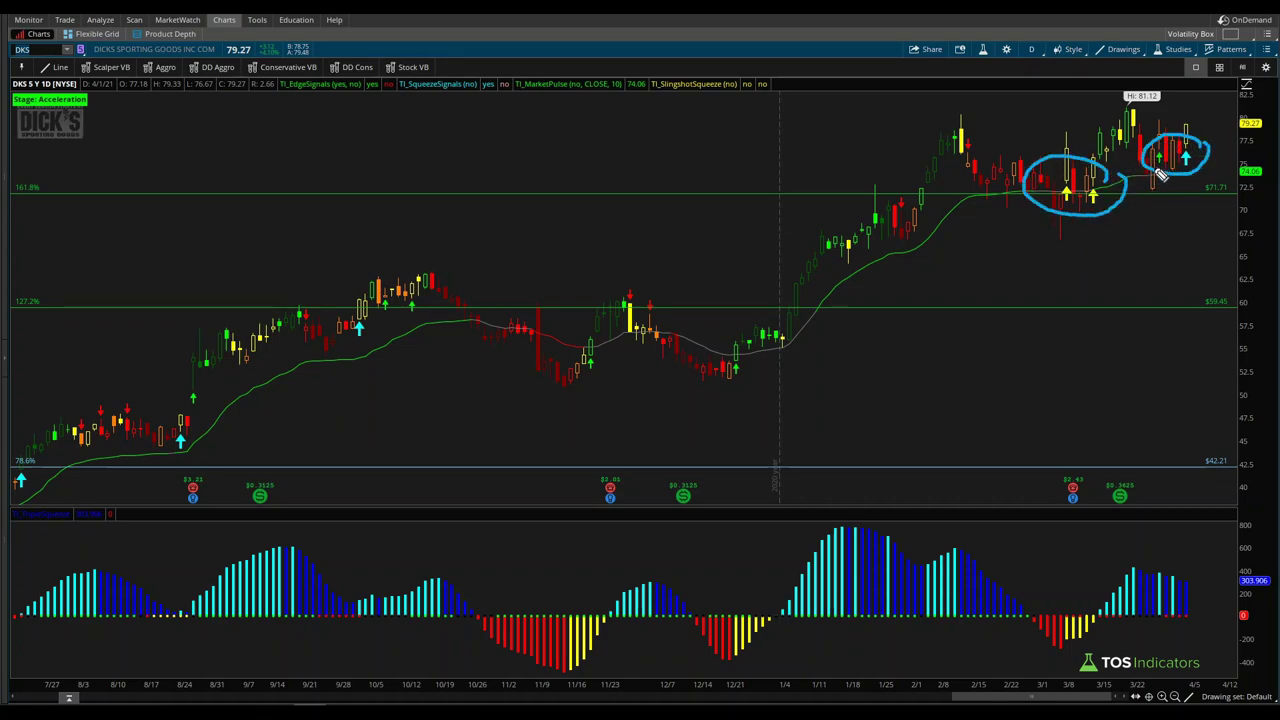
key("e")
left_click_drag(1181, 575, 1210, 548)
mouse_move(1197, 553)
left_mouse_down()
mouse_move(1211, 563)
mouse_move(1134, 530)
mouse_move(1088, 650)
mouse_move(1238, 584)
mouse_move(1232, 545)
left_mouse_up()
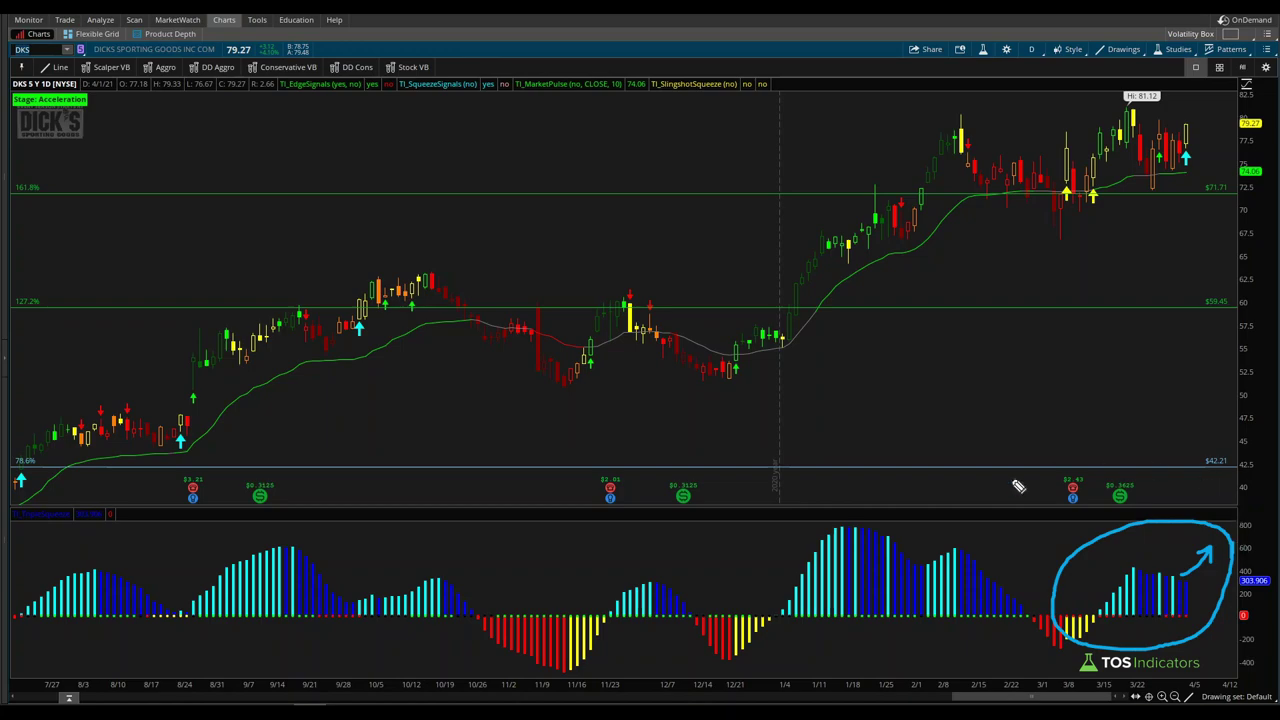
key("Escape")
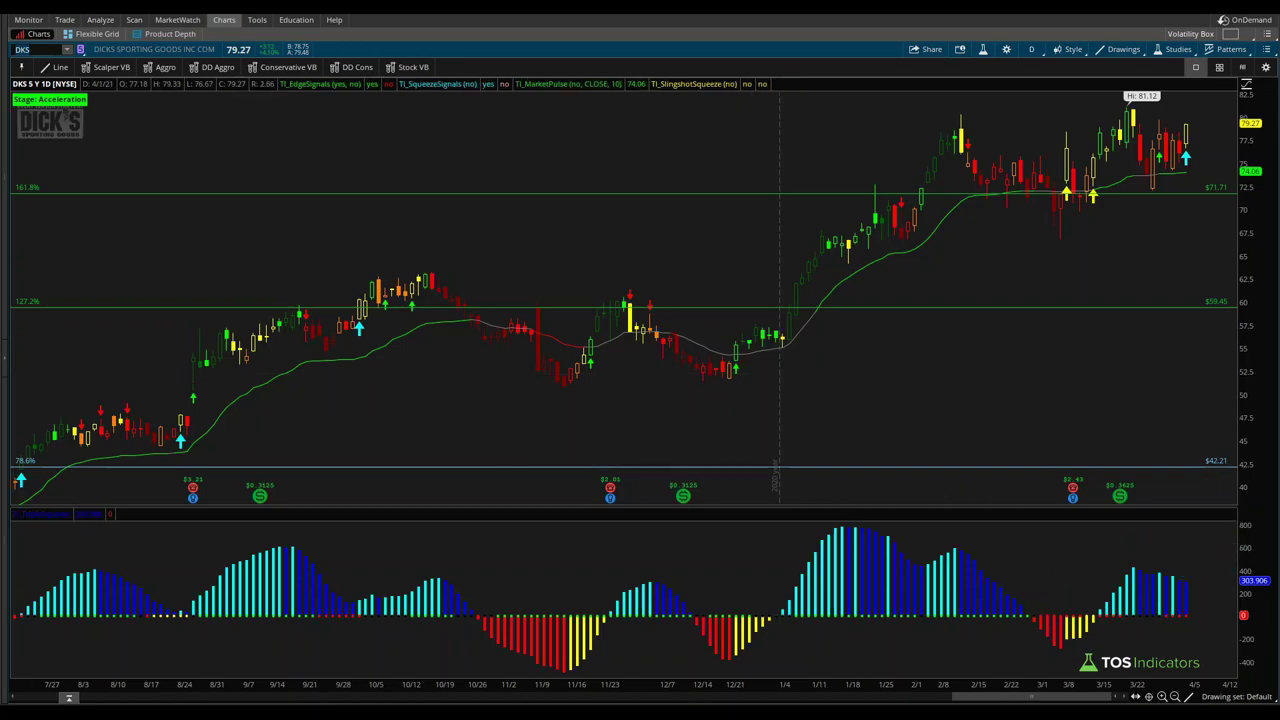
Search the Volatility Box Short Interest page for DKS.
key("alt+Tab")
scroll(394, 181, "up", 5)
left_click(381, 318)
type("DKS")
key("Return")
key("alt+Tab")
key("alt+Tab")
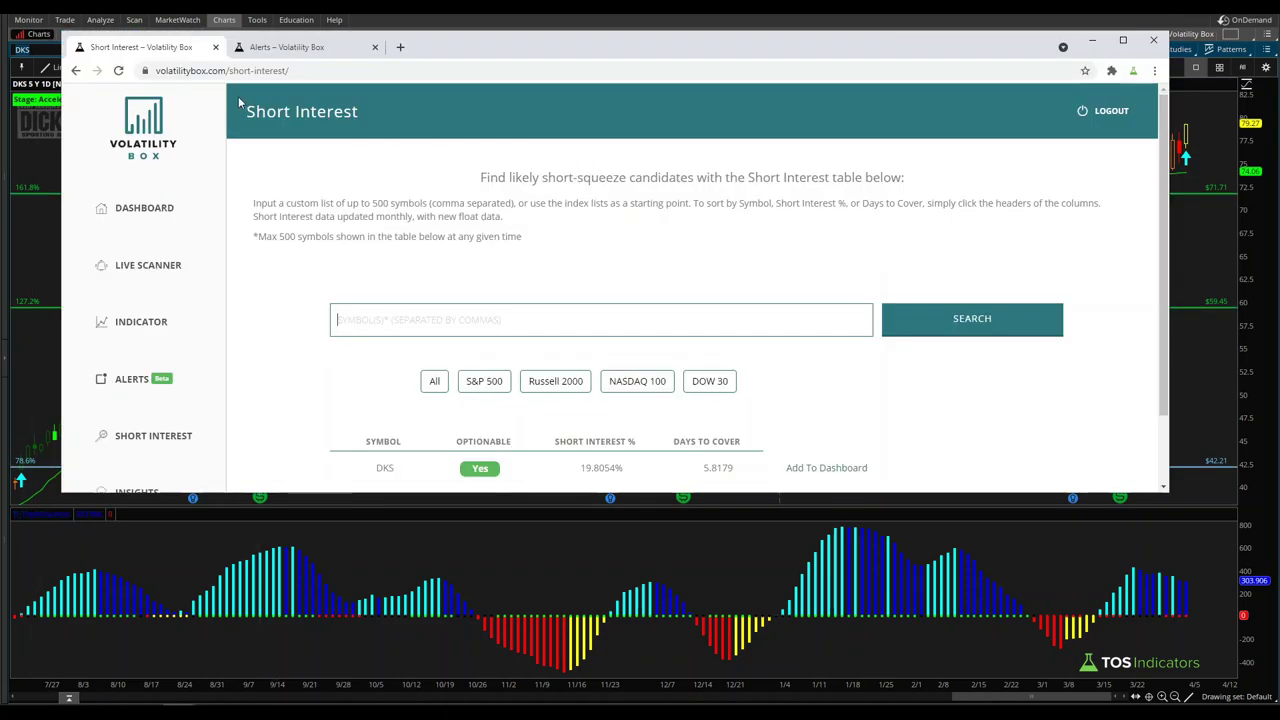
Check My Watchlist on the Alerts page and locate DKS in the sorted Short Interest table.
left_click(285, 47)
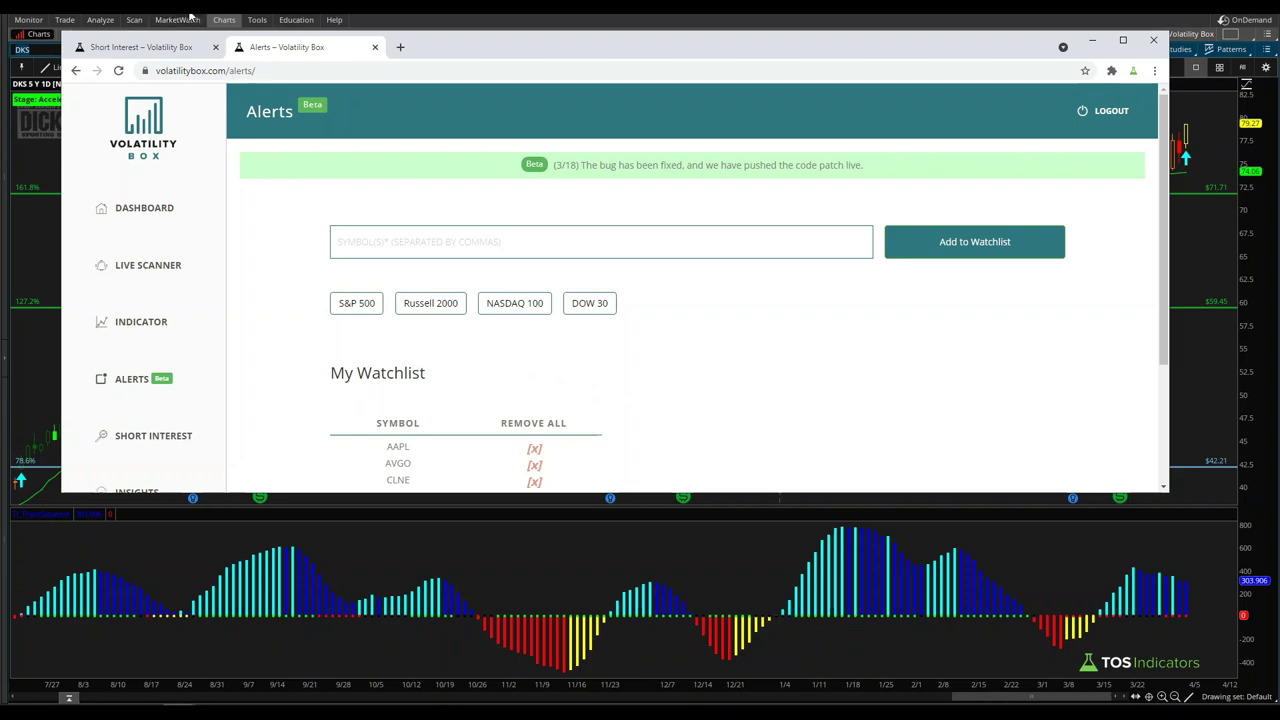
scroll(438, 260, "down", 3)
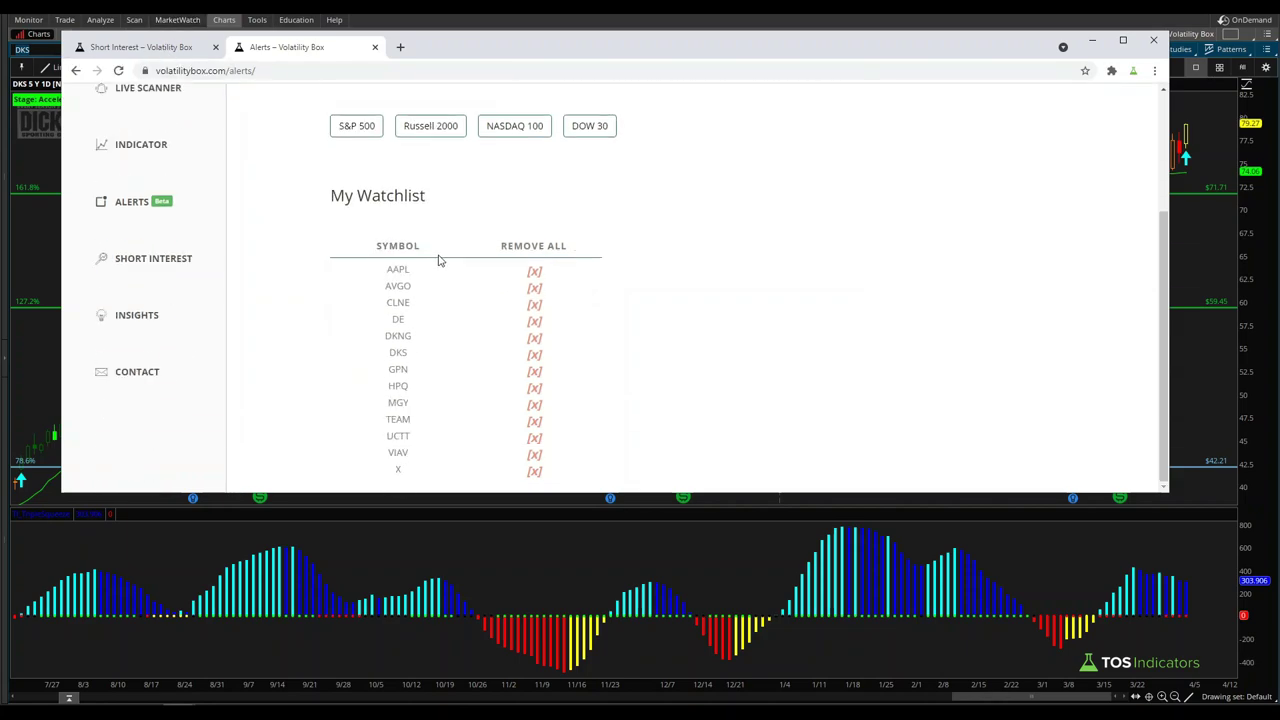
left_click(140, 47)
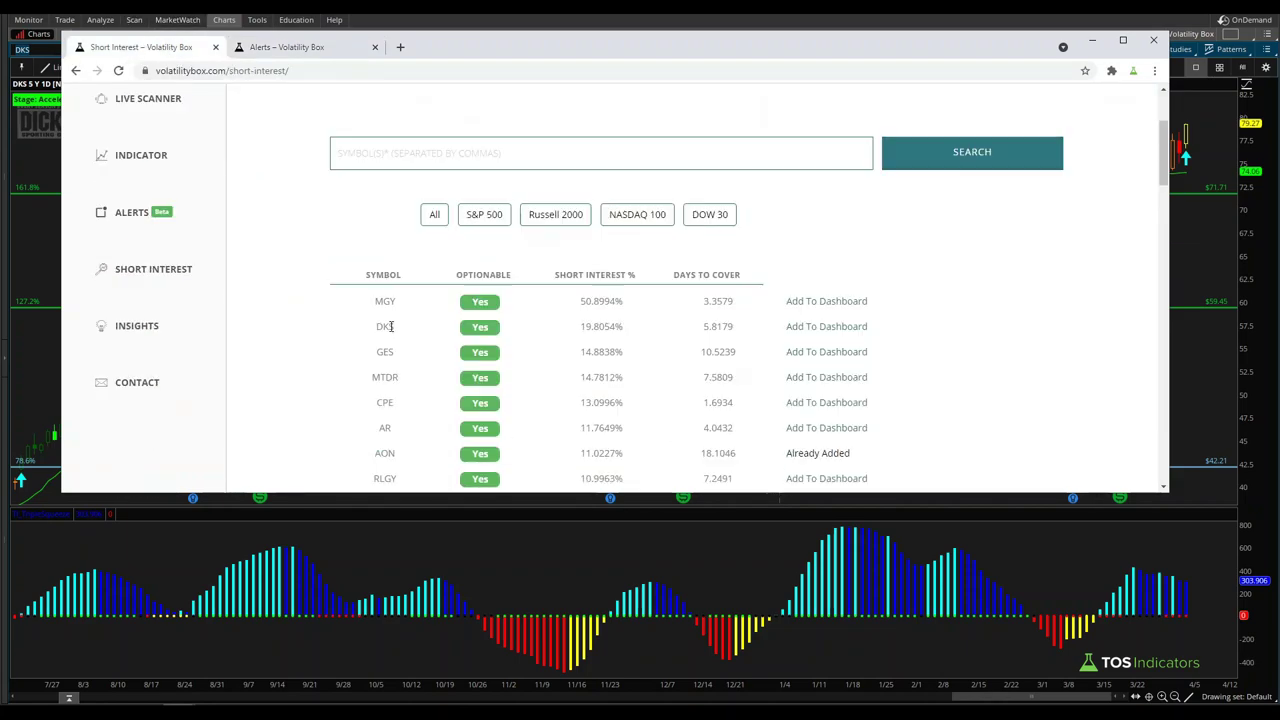
left_click_drag(373, 328, 399, 326)
Examine DKS's longer daily history, marking the two recent bullish arrow clusters and TripleSqueeze momentum, and check the Fibonacci extension above price.
left_click(37, 50)
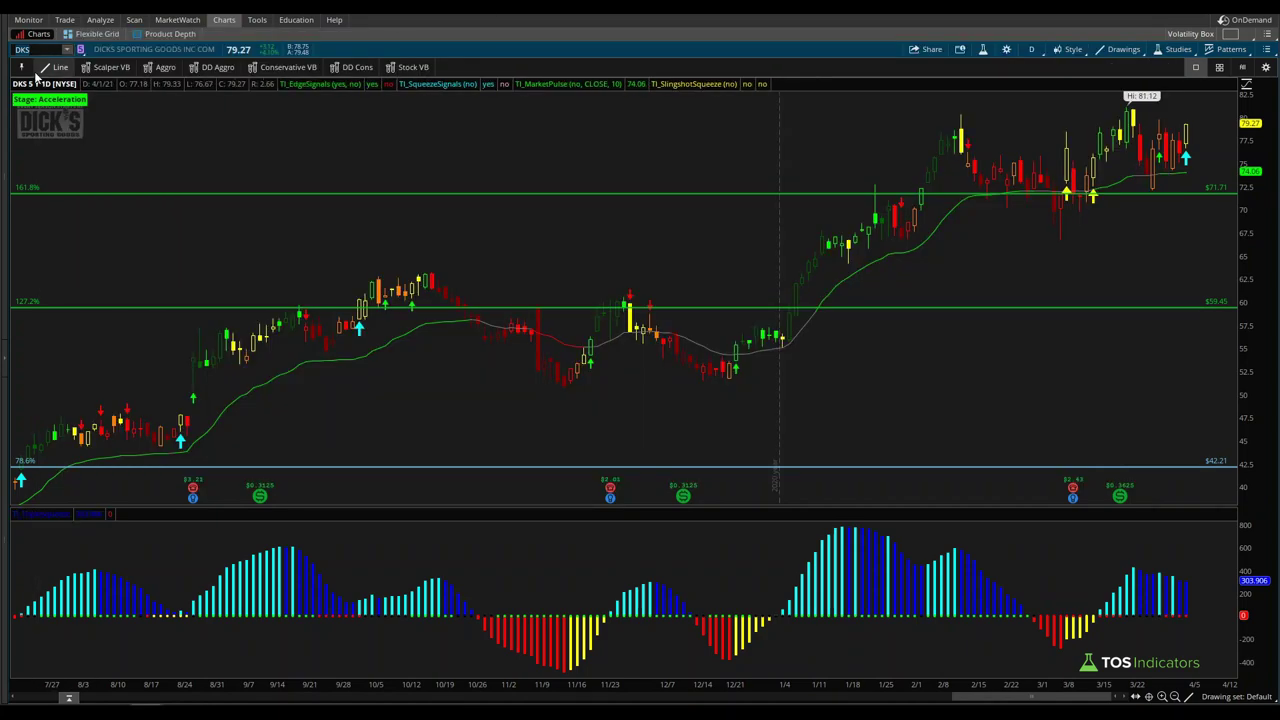
left_click(1175, 697)
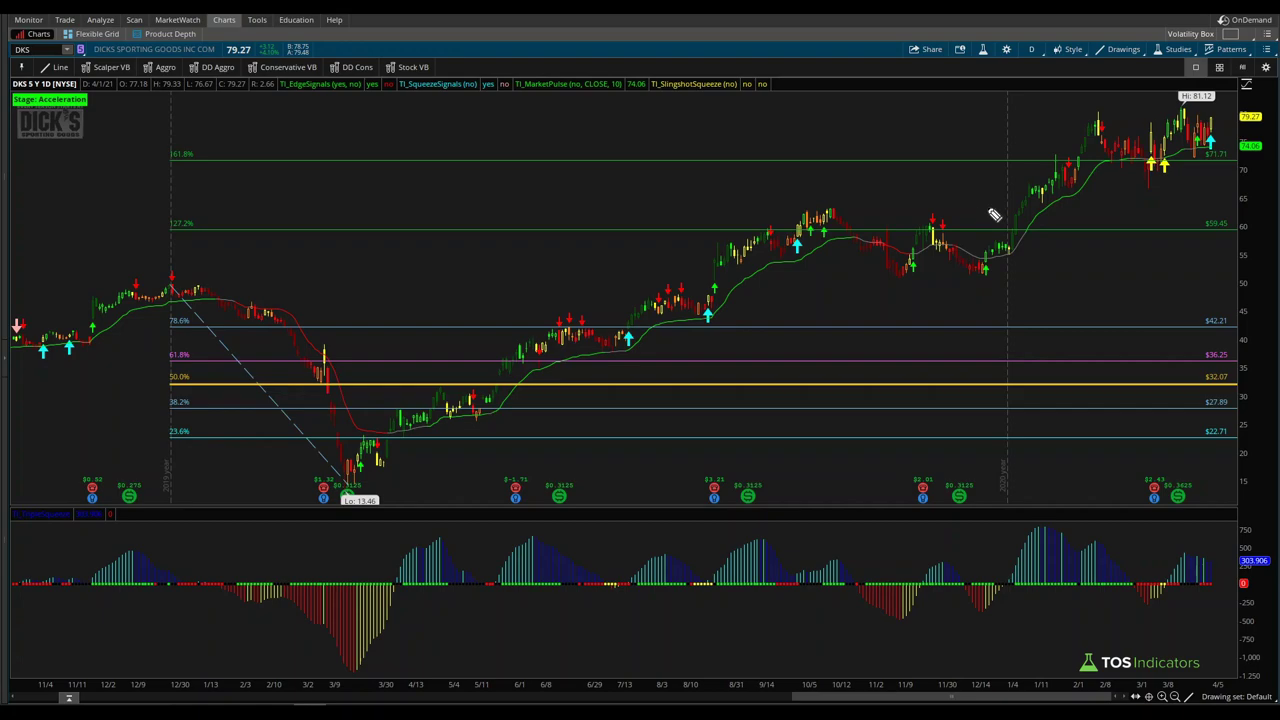
mouse_move(1220, 120)
left_mouse_down()
mouse_move(1190, 126)
mouse_move(1220, 165)
mouse_move(1215, 122)
left_mouse_up()
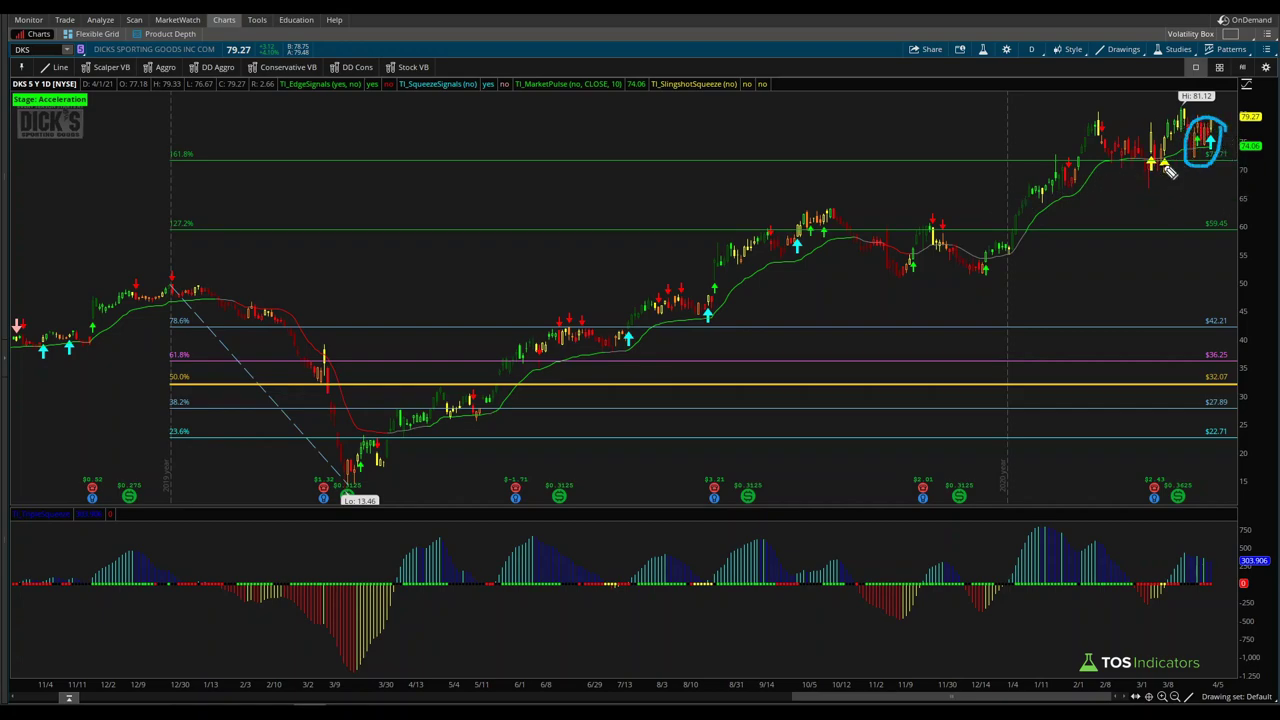
mouse_move(1180, 166)
left_mouse_down()
mouse_move(1162, 140)
mouse_move(1150, 185)
mouse_move(1174, 150)
left_mouse_up()
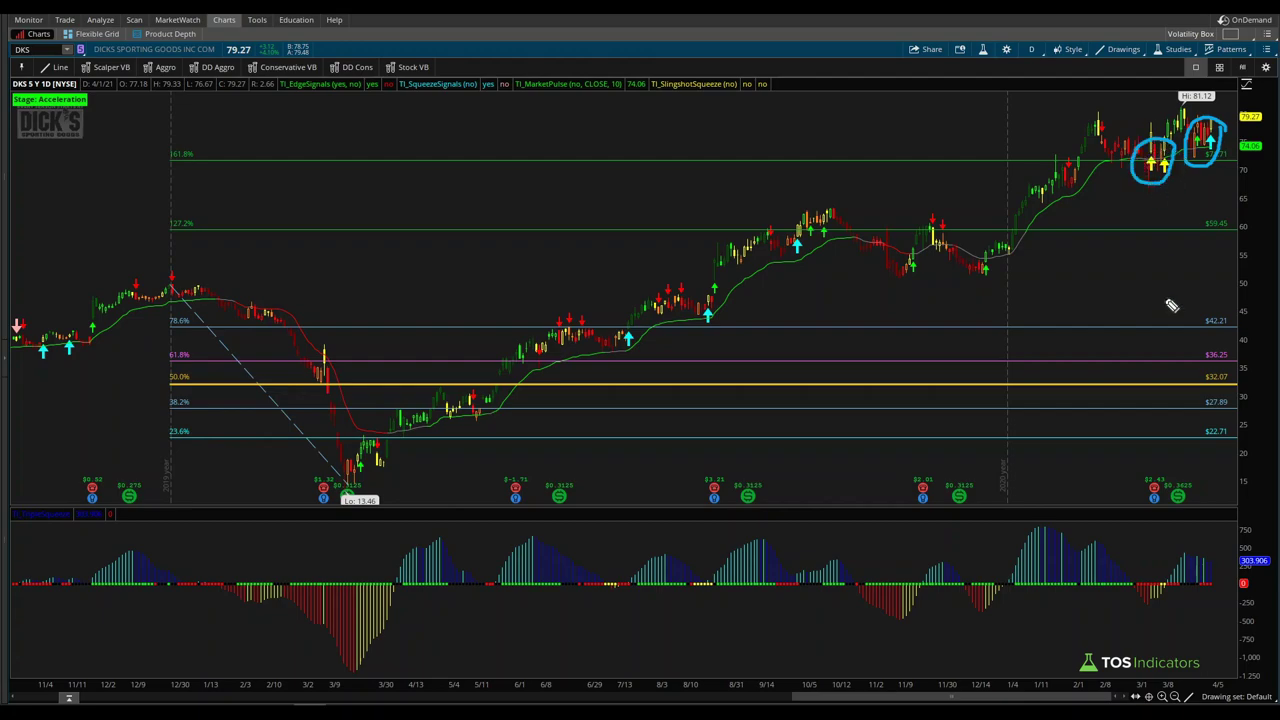
mouse_move(1212, 553)
left_mouse_down()
mouse_move(1155, 603)
mouse_move(1230, 533)
left_mouse_up()
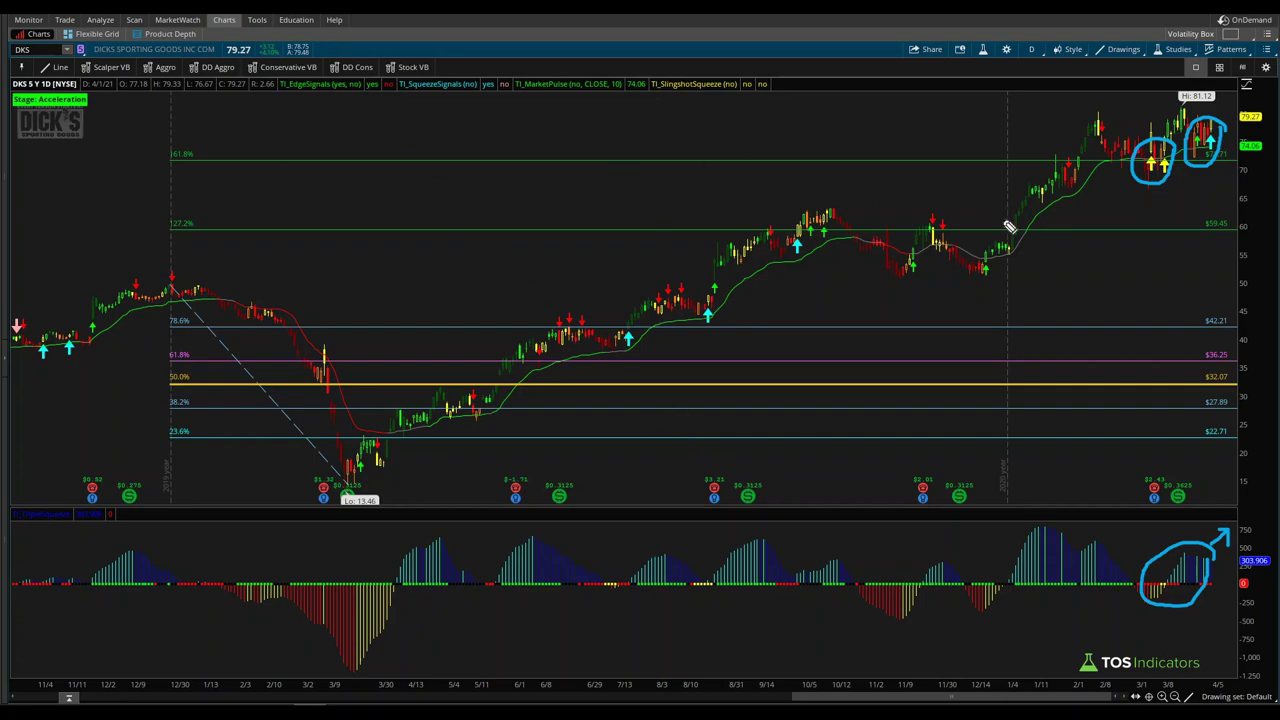
key("Escape")
left_click_drag(1256, 137, 1170, 222)
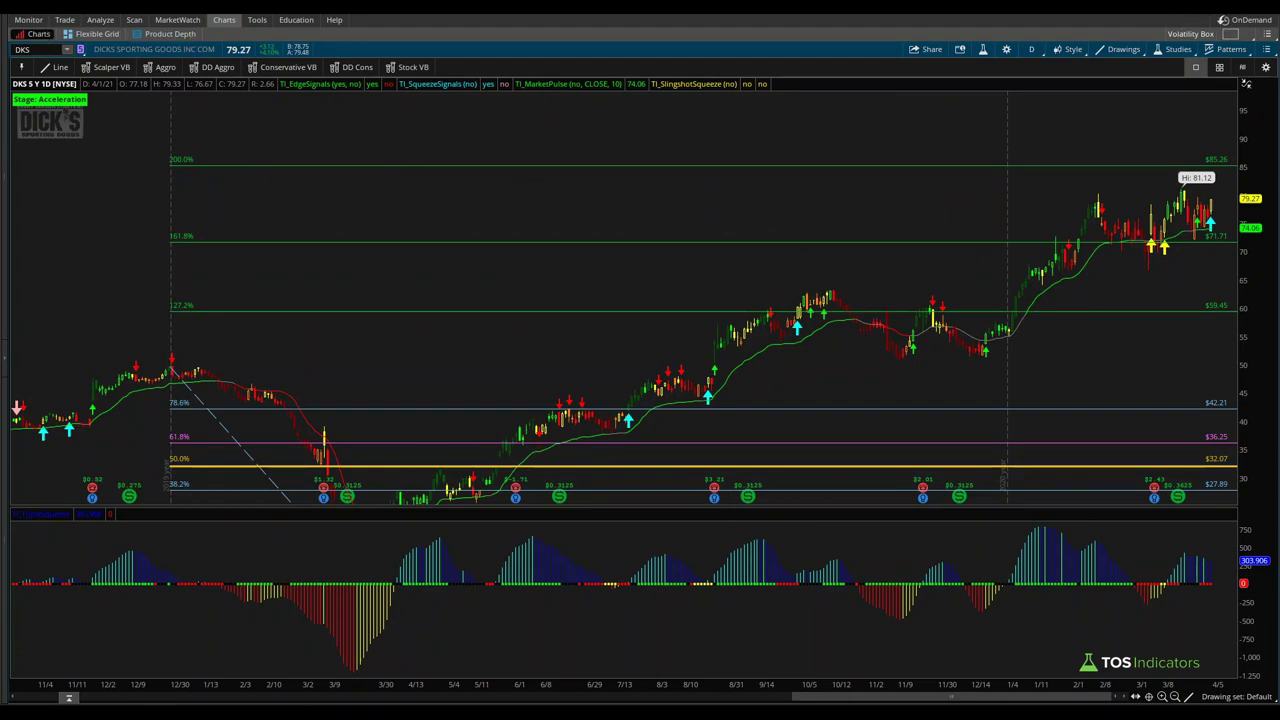
Add DKS to the Volatility Box Alerts watchlist and open the Dashboard in a separate browser tab.
key("alt+Tab")
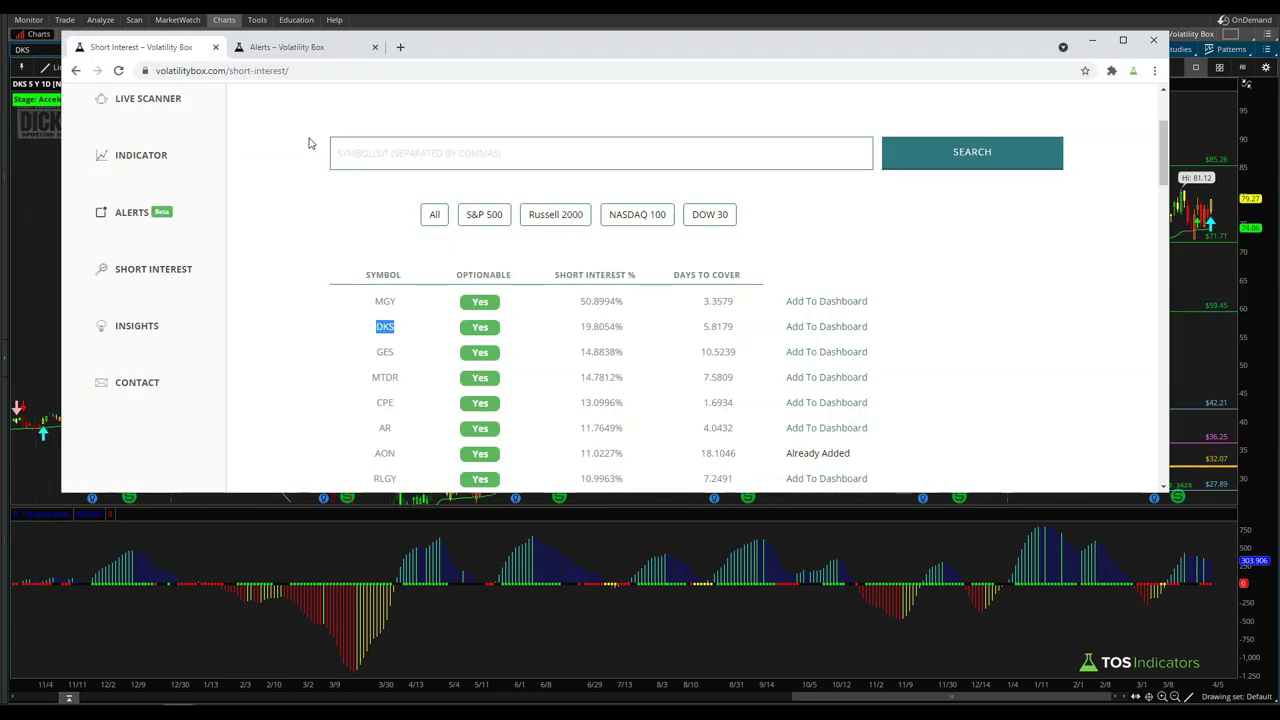
left_click(298, 52)
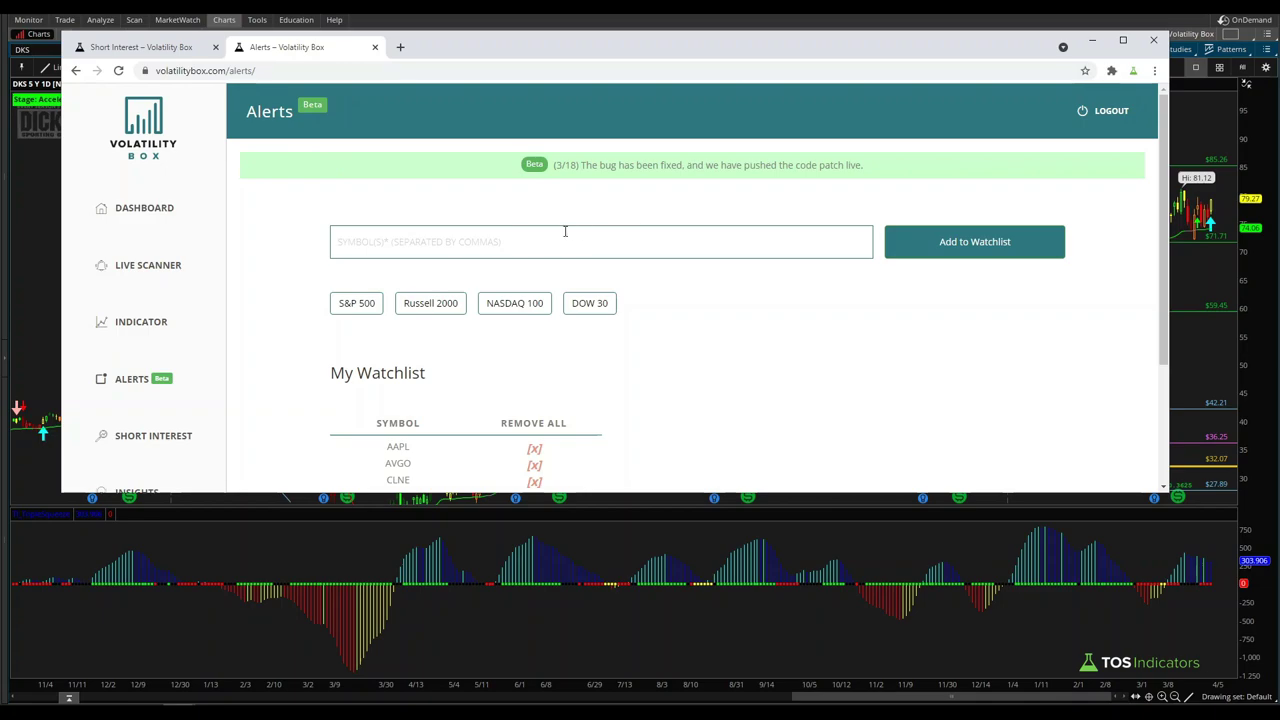
left_click(1168, 250)
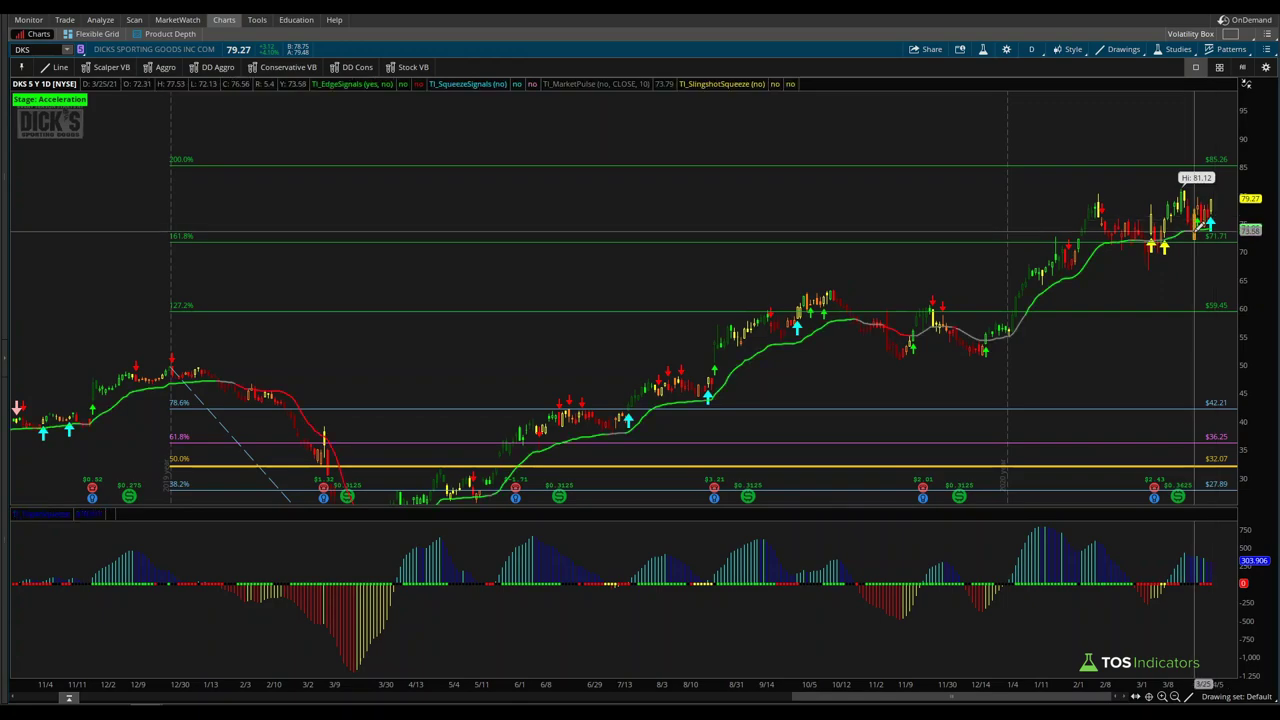
key("alt+Tab")
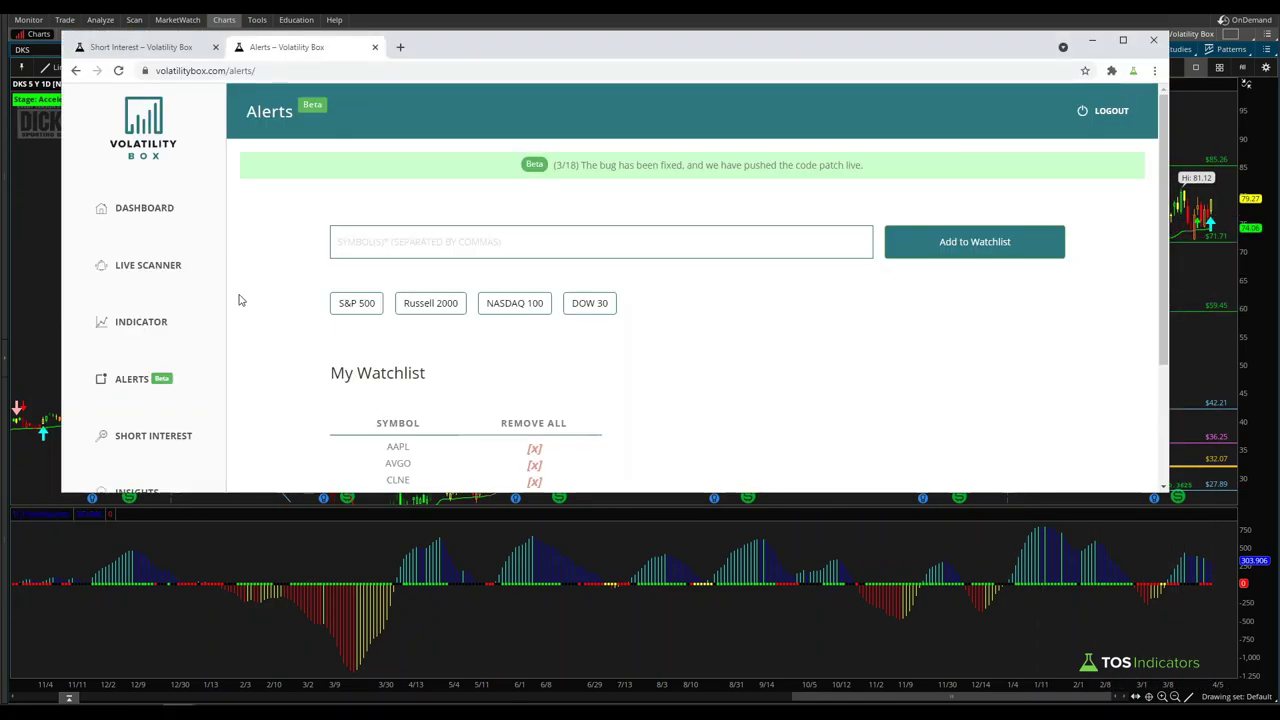
middle_click(144, 207)
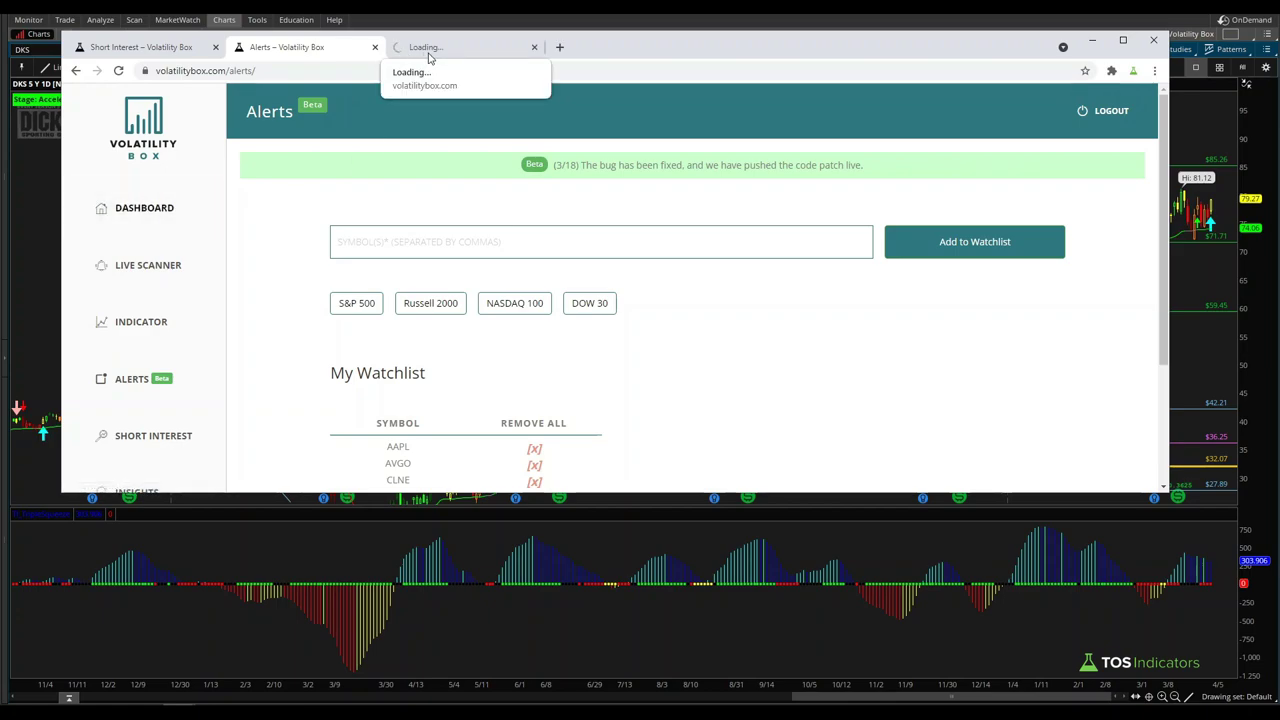
left_click(437, 250)
type("DKS")
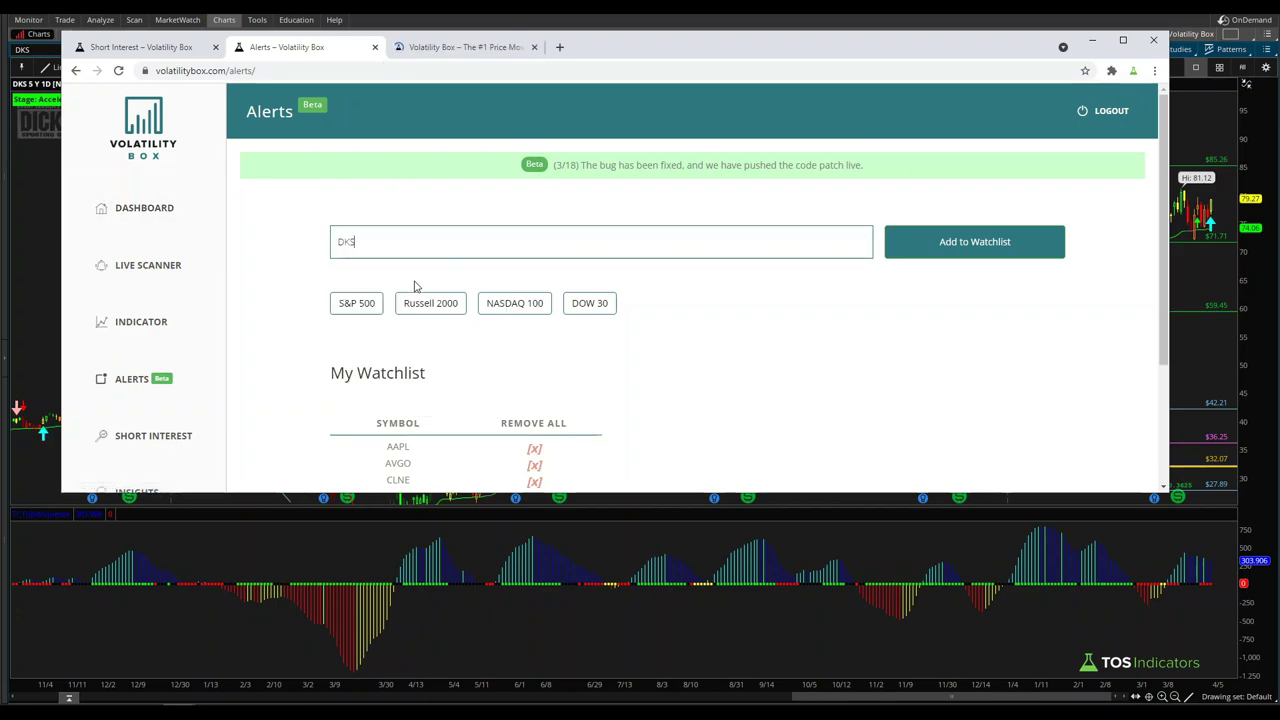
key("Return")
Load GES from the Short Interest table on the thinkorswim chart and mark its latest price action around the average line.
left_click(145, 47)
double_click(387, 355)
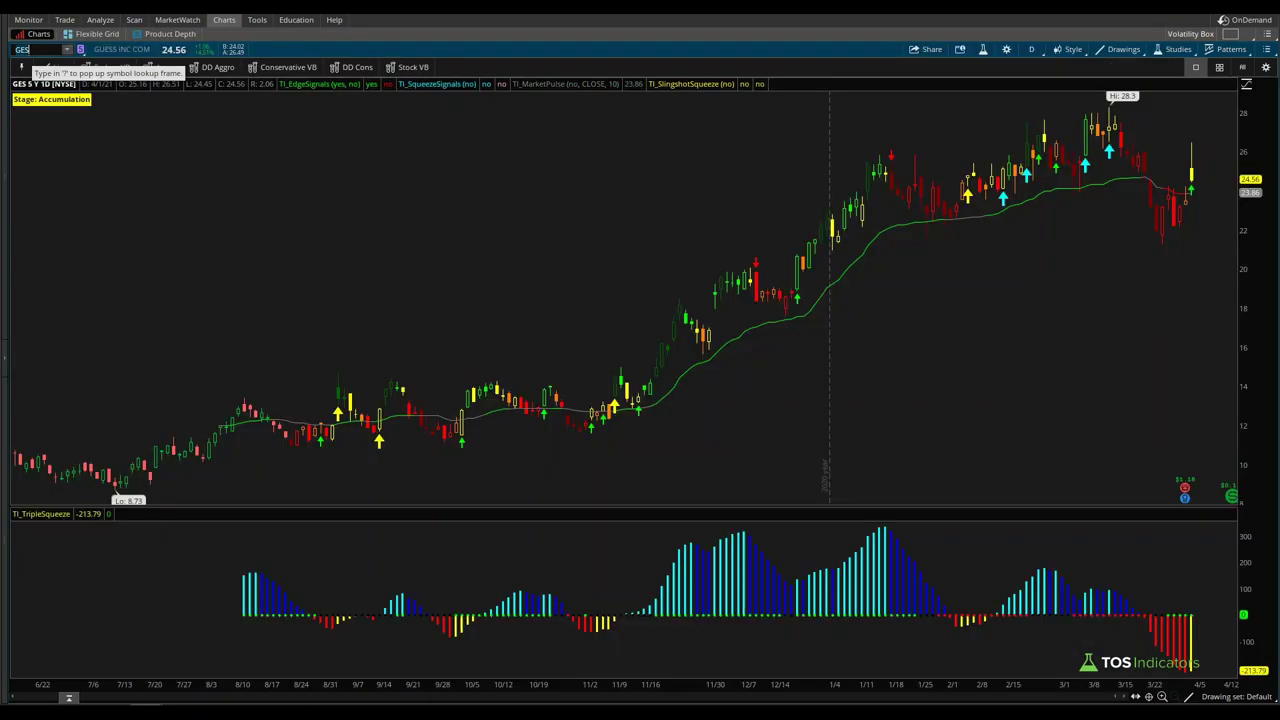
scroll(294, 147, "down", 3)
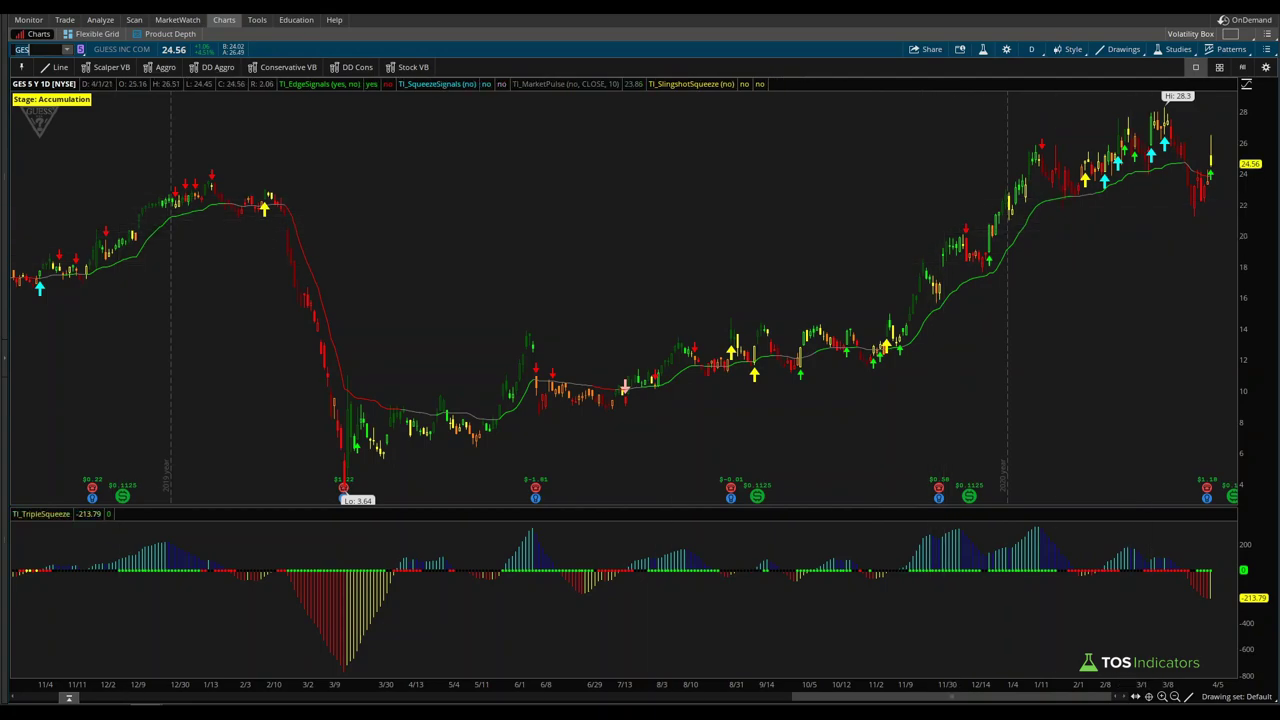
mouse_move(1210, 158)
left_mouse_down()
mouse_move(1220, 206)
mouse_move(1211, 177)
mouse_move(1220, 206)
mouse_move(1168, 228)
left_mouse_up()
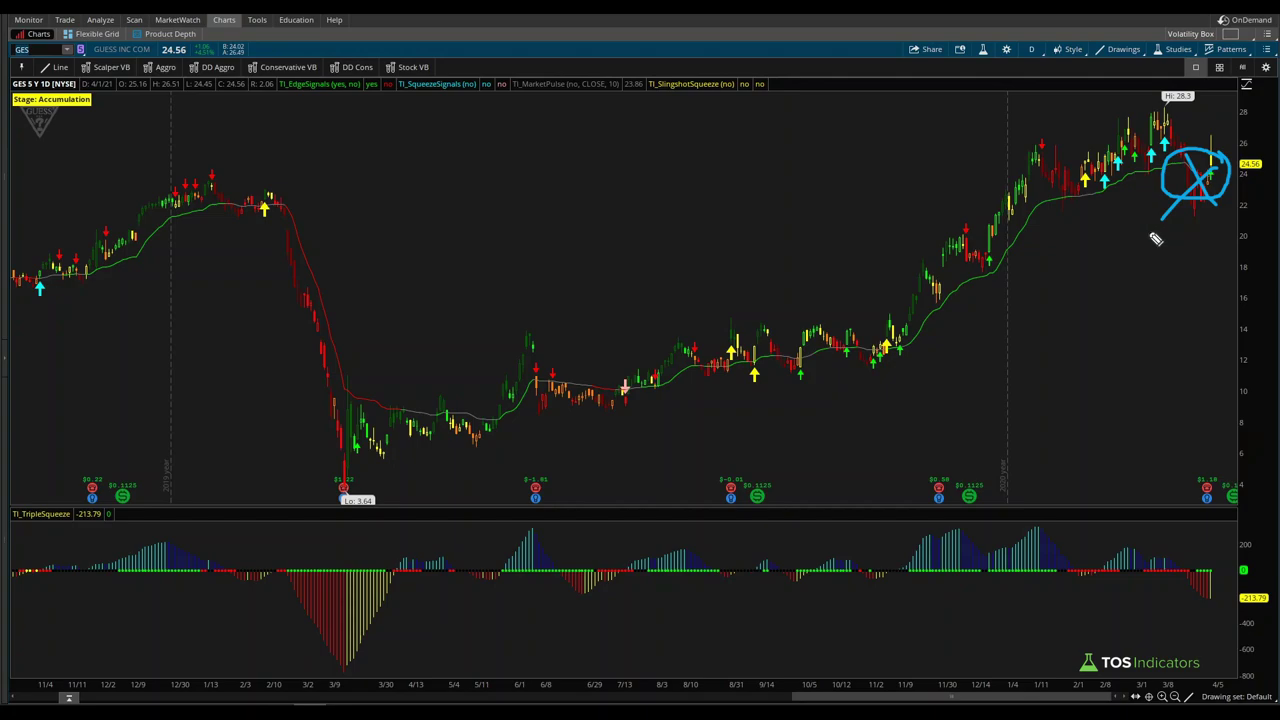
key("Escape")
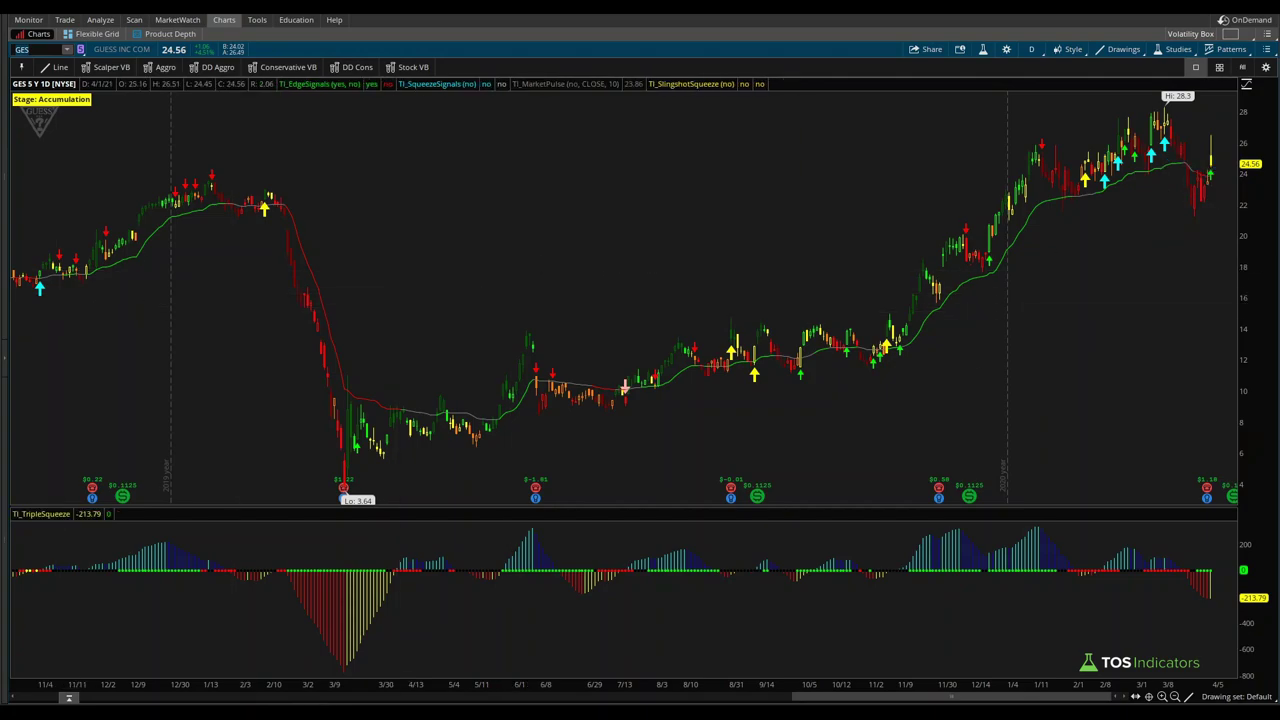
Add MGY and DKS from the Volatility Box Short Interest table to the Dashboard.
left_click(180, 712)
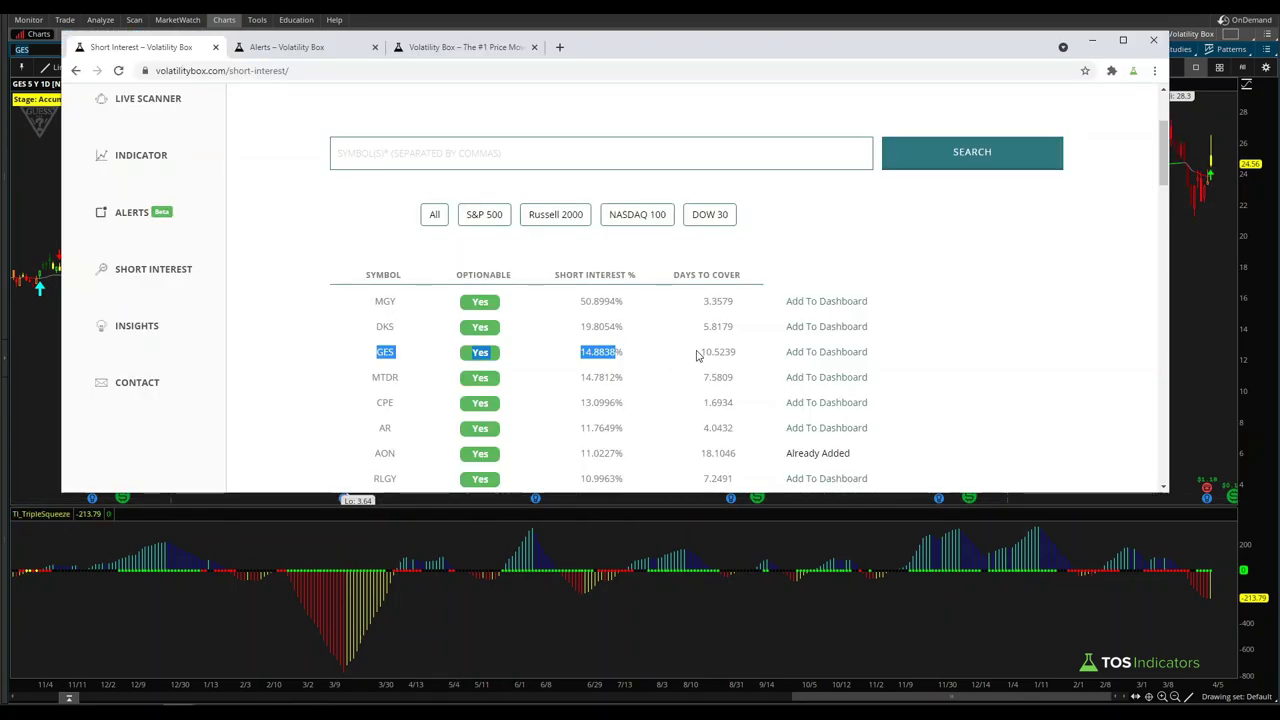
left_click(810, 302)
left_click(815, 327)
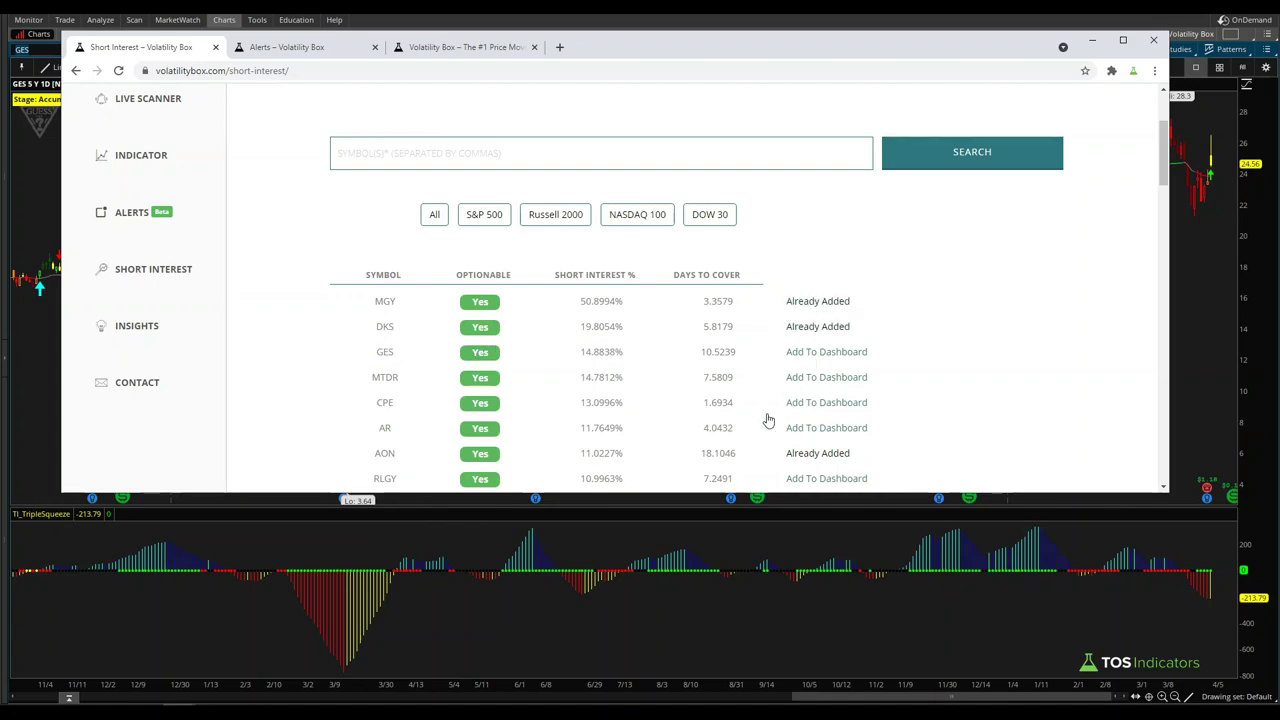
Load MTDR from the Short Interest table on the thinkorswim chart and mark its latest yellow arrow.
scroll(400, 374, "down", 2)
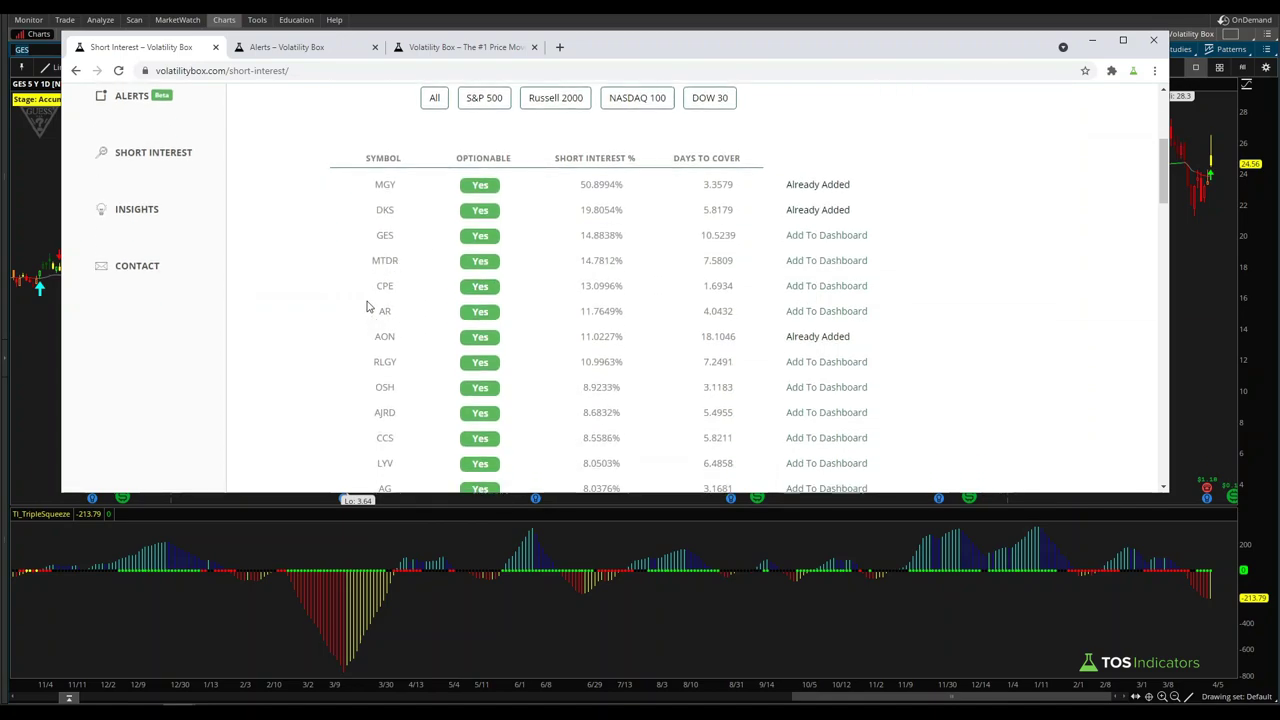
double_click(378, 258)
left_click(31, 50)
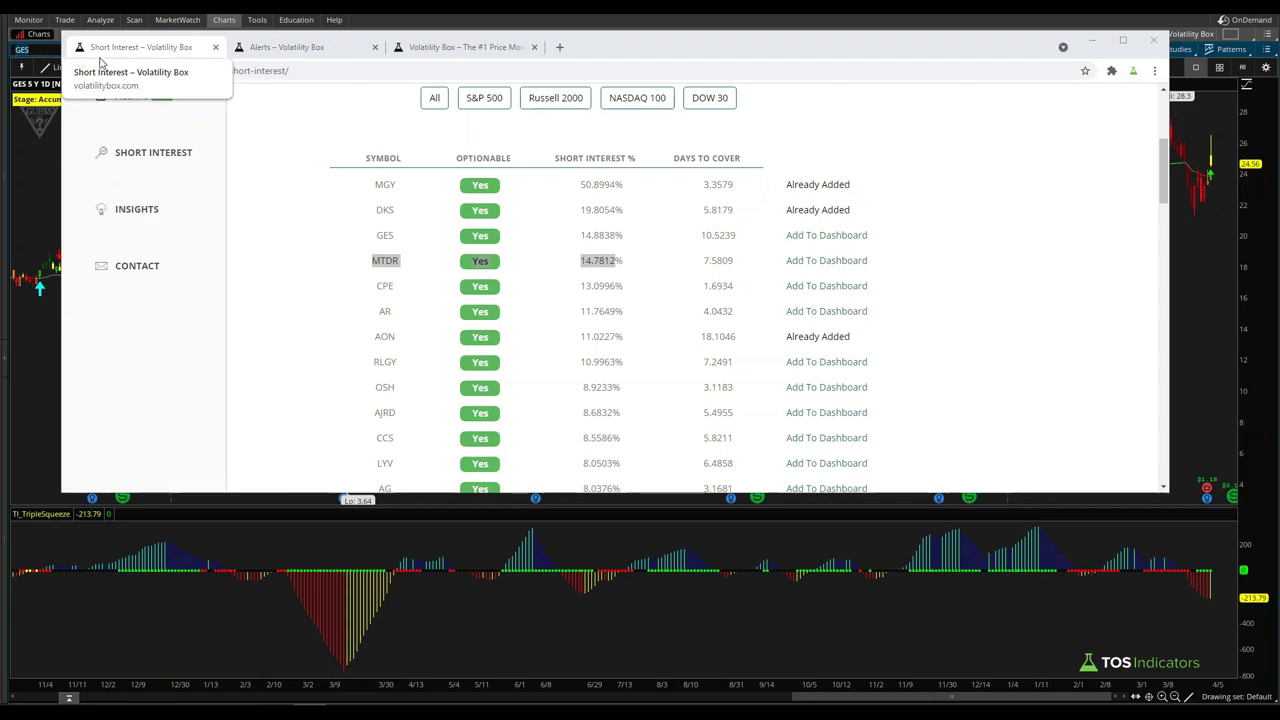
type("MTDR")
key("Return")
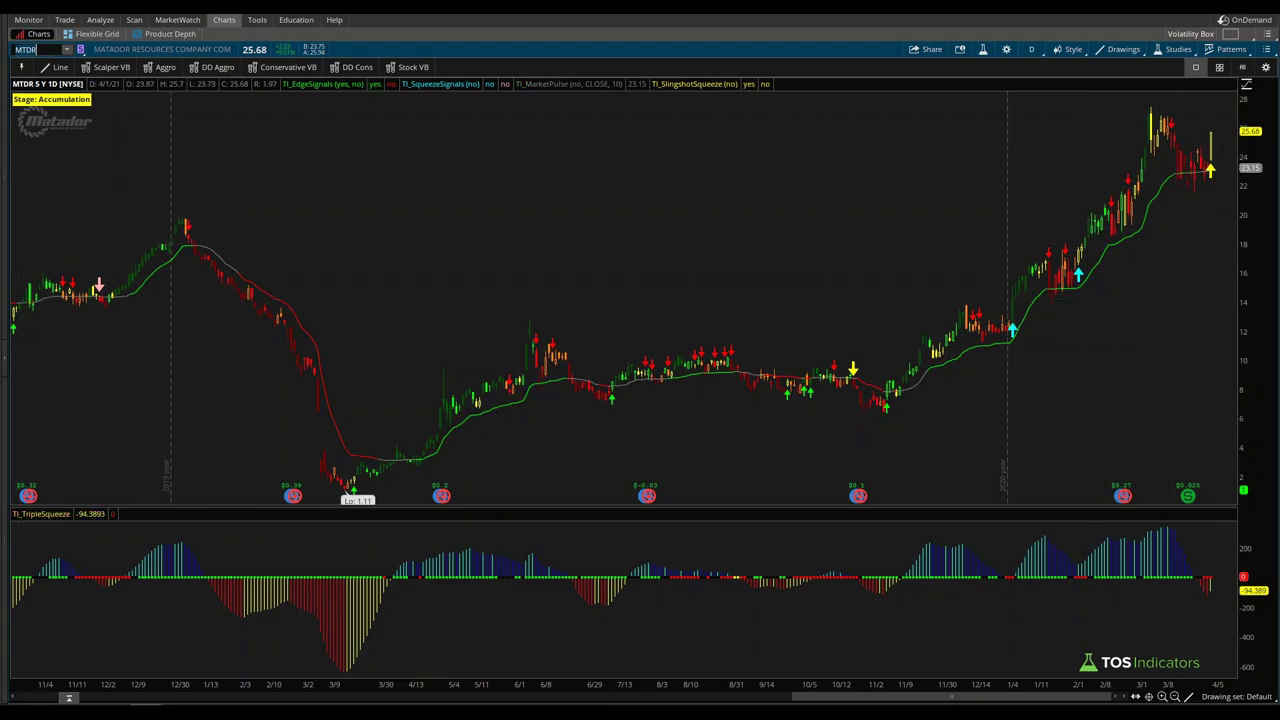
left_click_drag(1220, 160, 1187, 186)
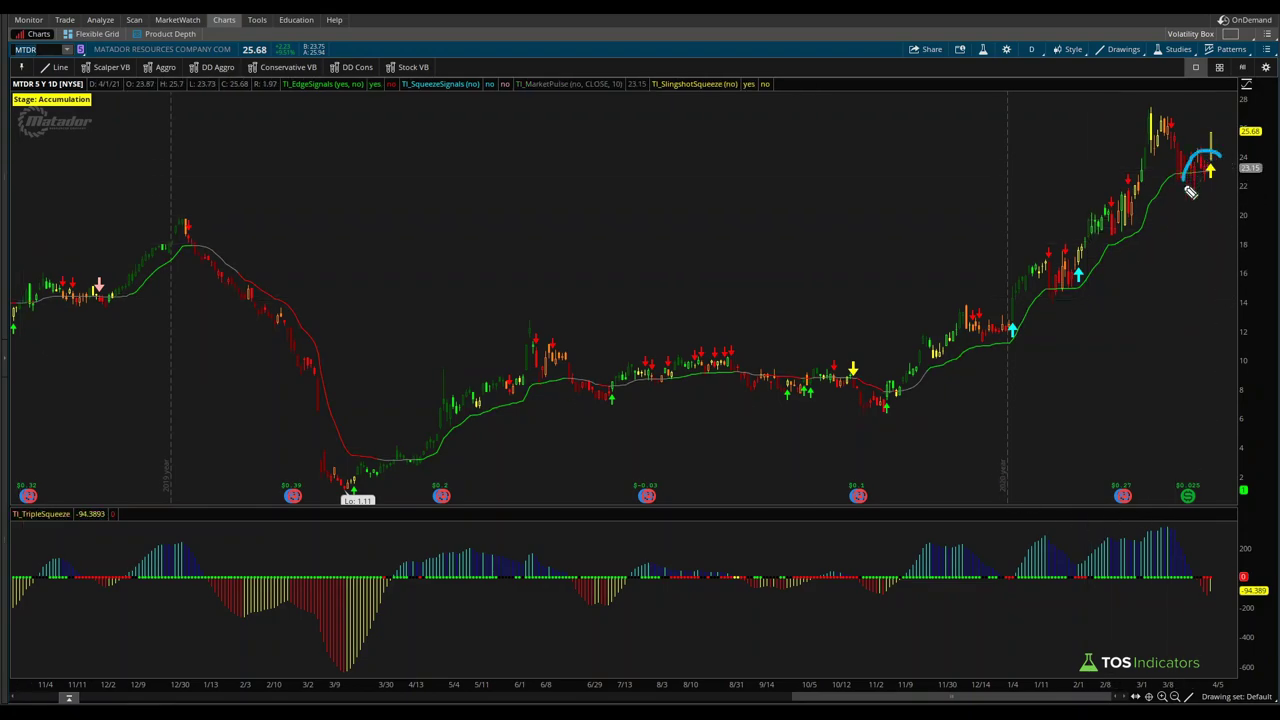
Add the TI_SlingshotSqueezeBacktester strategy to the MTDR chart and review its trades over the full five-year history.
left_click(982, 49)
left_click(432, 213)
type("slingshot")
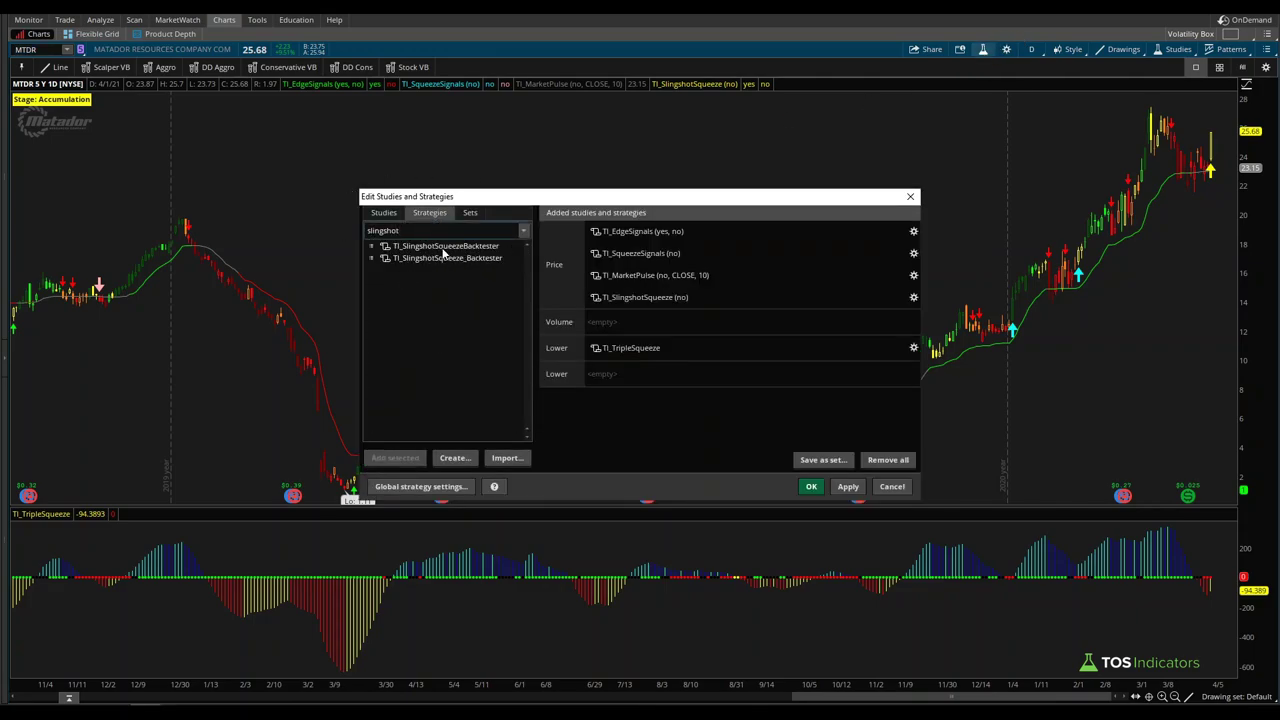
left_click(445, 247)
left_click(395, 457)
left_click(811, 486)
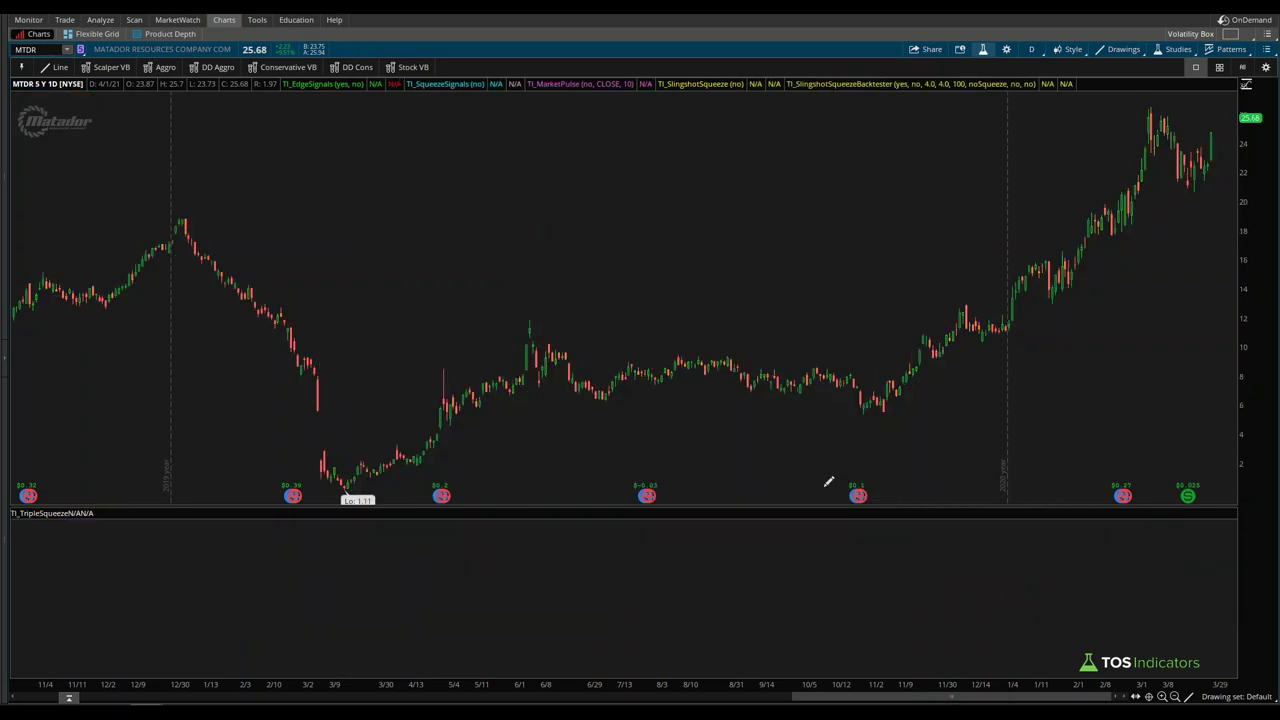
left_click(1176, 697)
left_click(1176, 697)
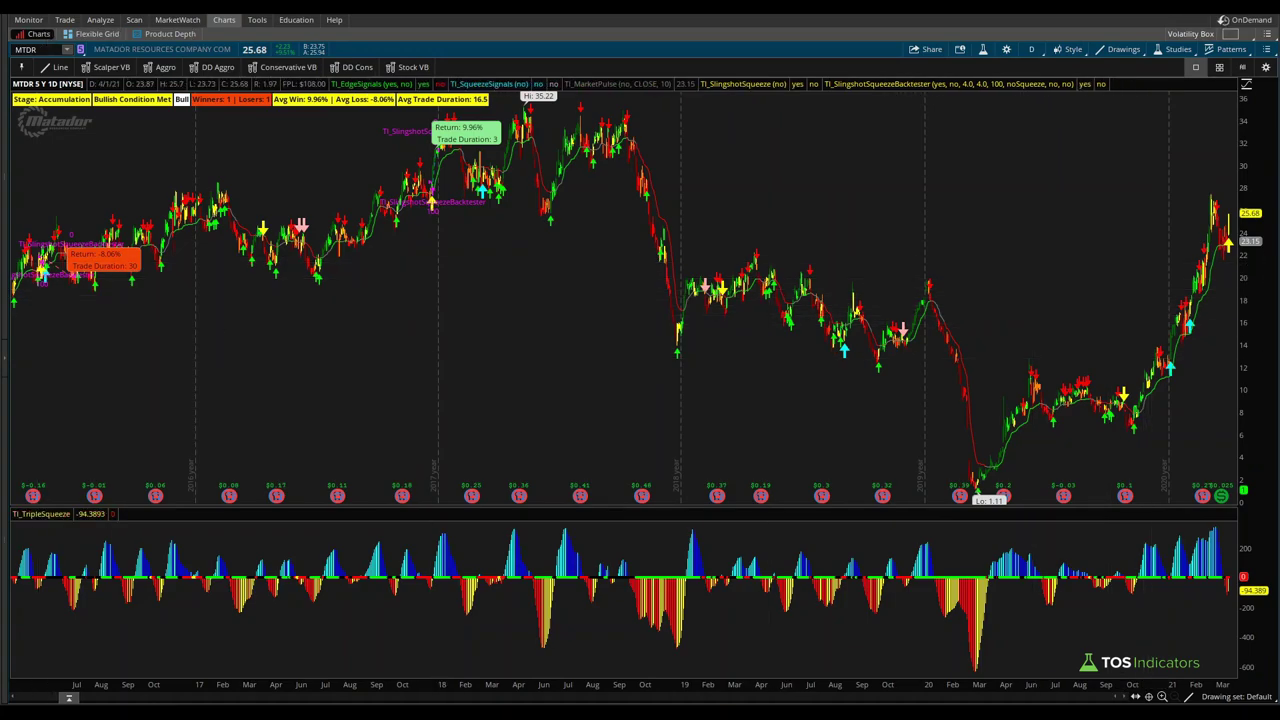
Add MTDR to the Volatility Box Alerts watchlist and check the symbols in My Watchlist.
left_click(180, 711)
scroll(466, 260, "up", 1)
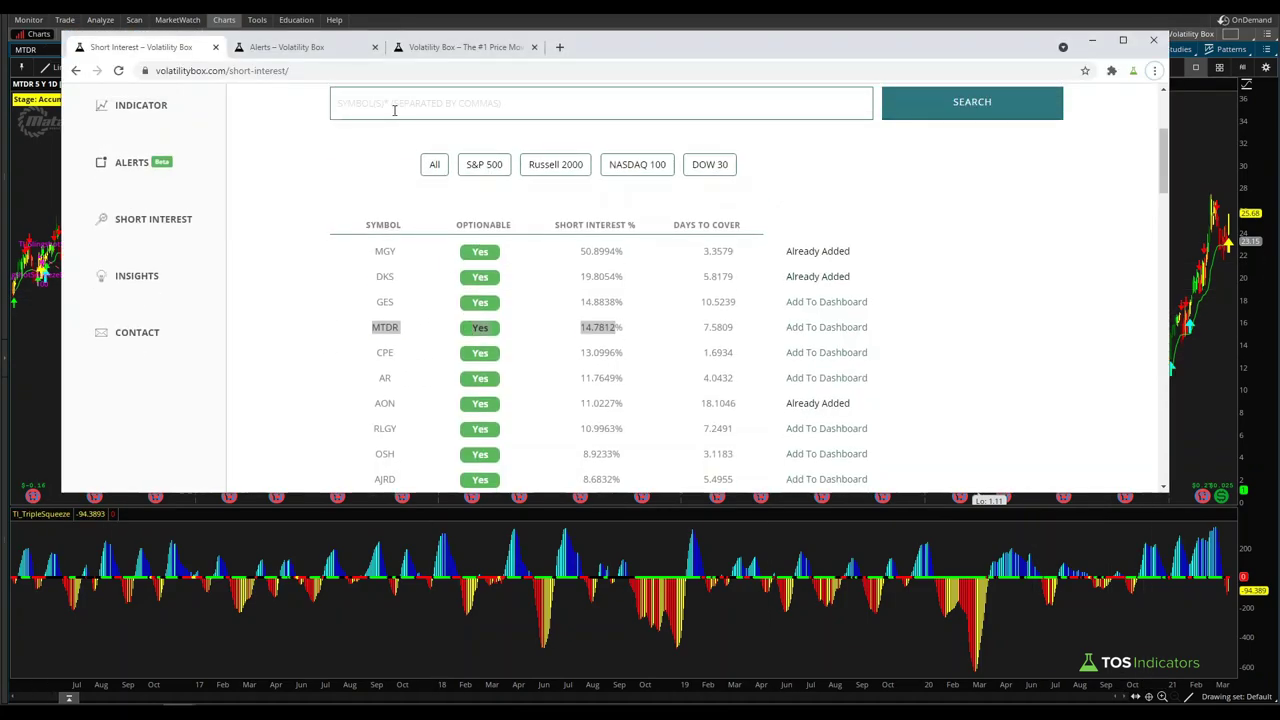
left_click(436, 48)
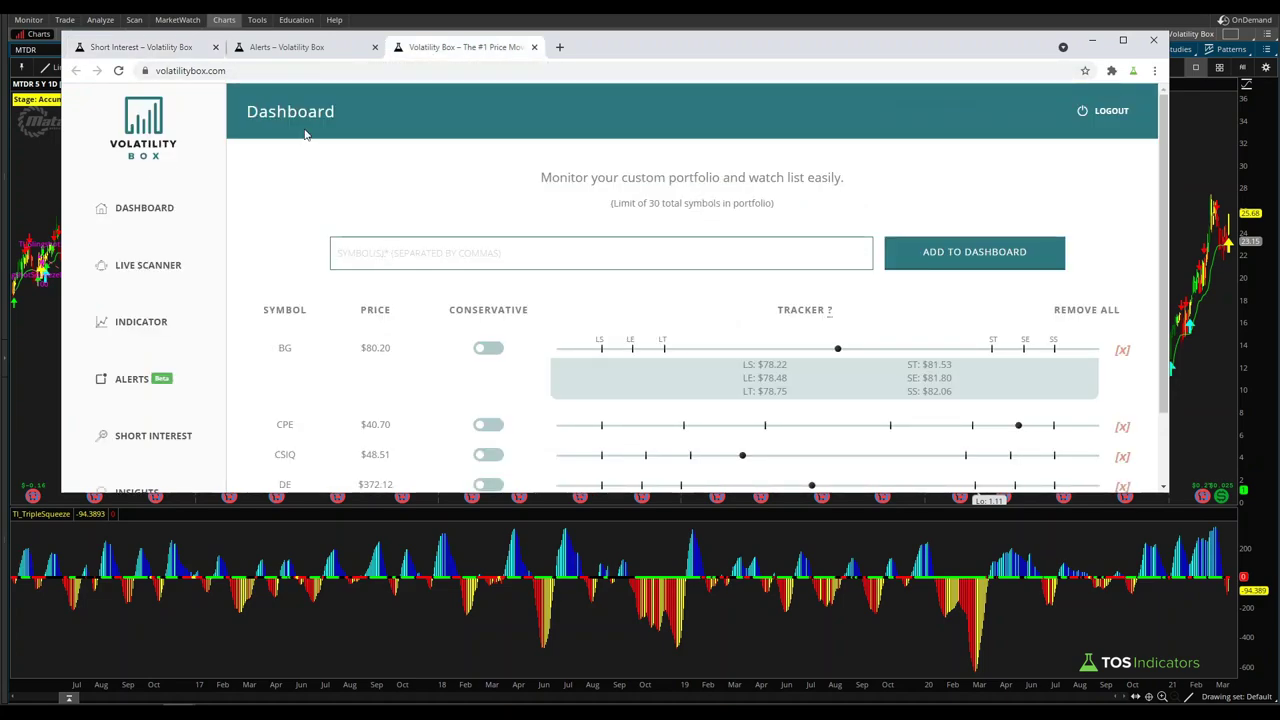
left_click(300, 50)
left_click(362, 250)
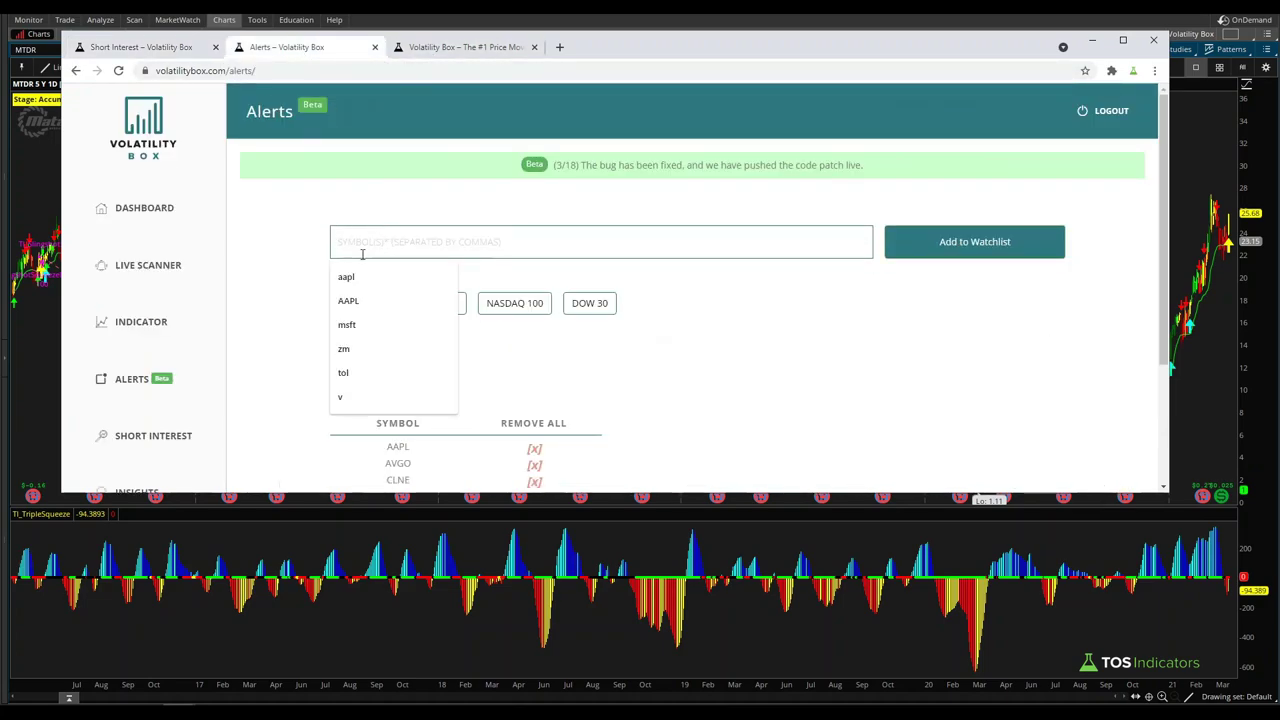
type("MTDR")
key("Return")
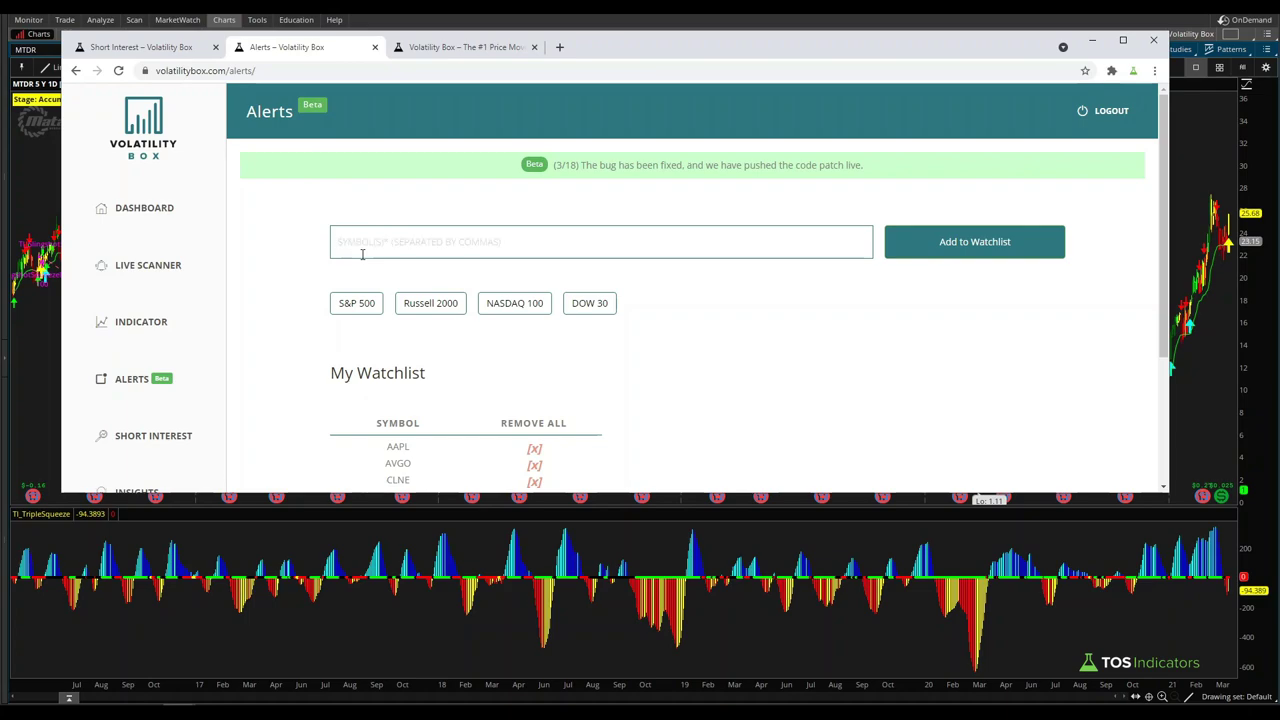
scroll(463, 400, "down", 2)
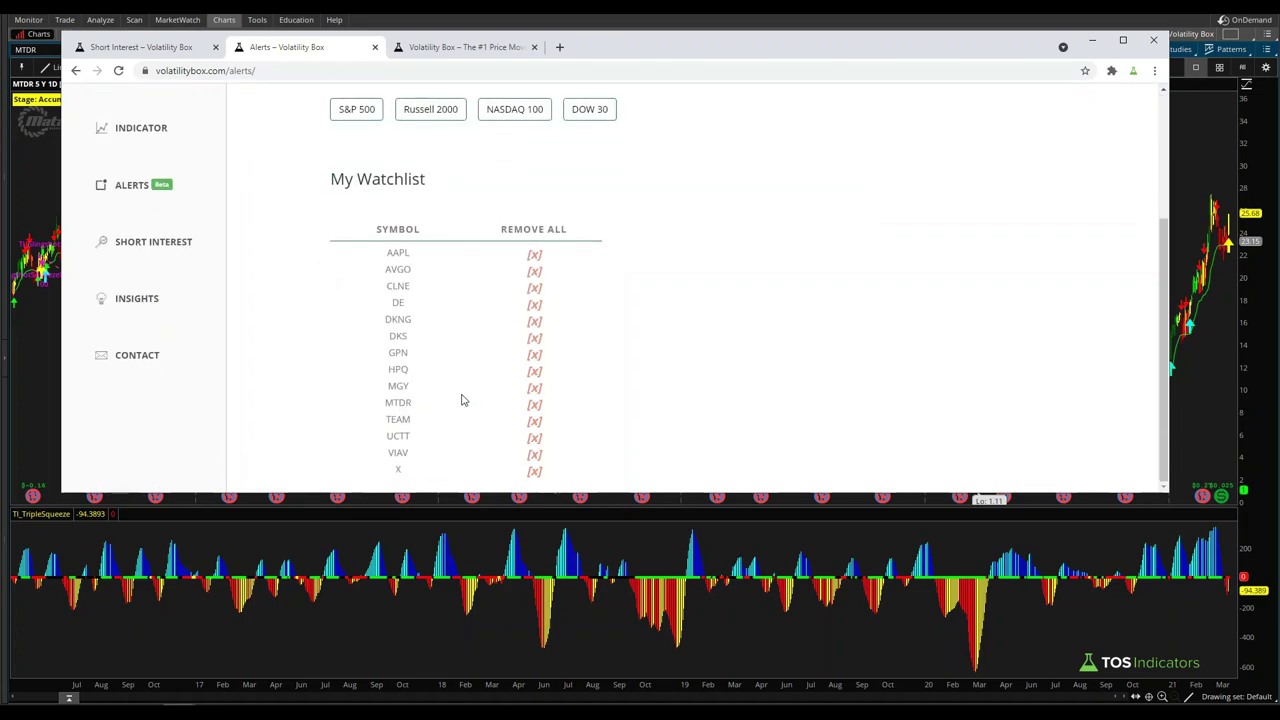
Pick CPE from the Short Interest table and load it on the thinkorswim chart.
left_click(135, 47)
double_click(391, 352)
left_click(342, 29)
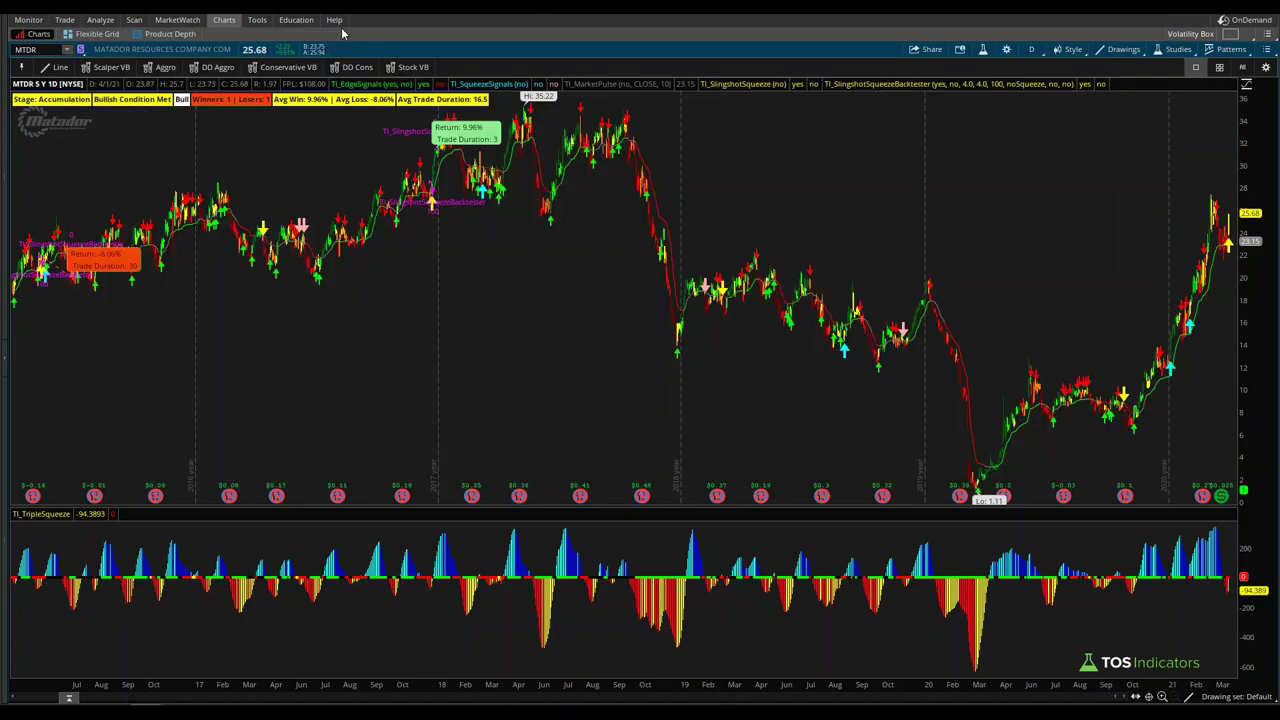
type("CPE")
key("Return")
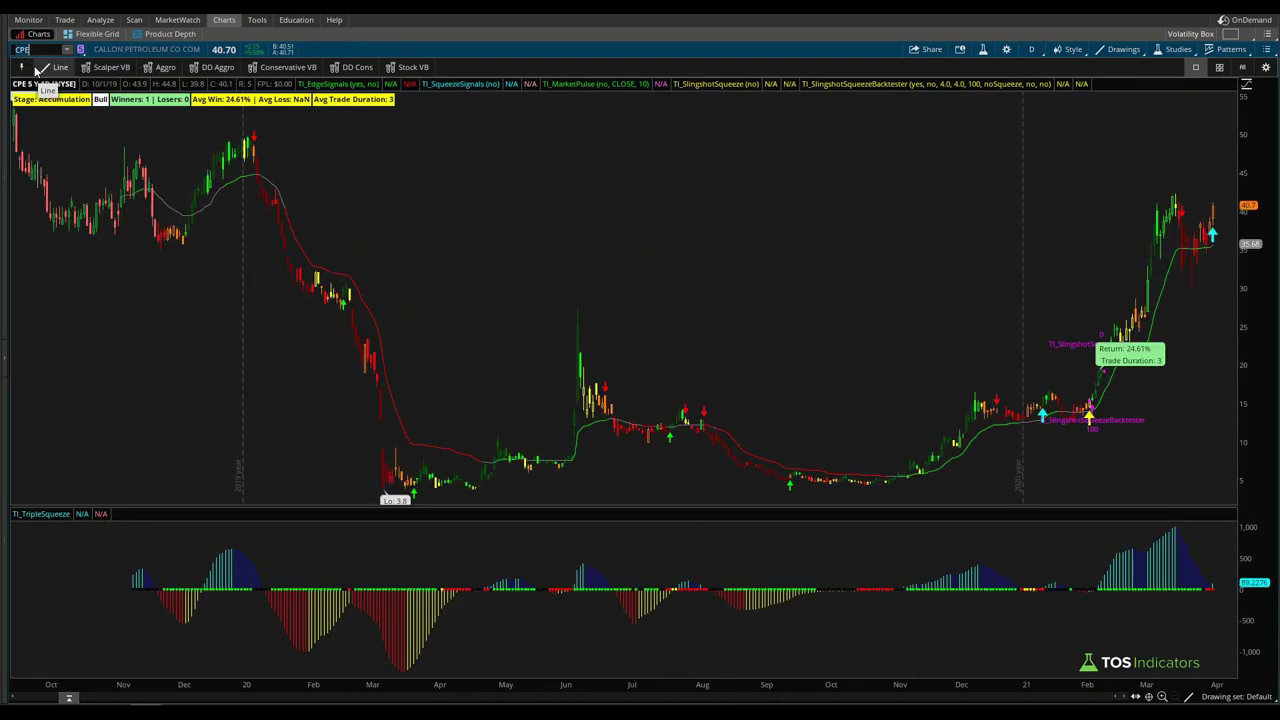
Examine CPE's recent daily price action, marking the latest cyan arrow, the pullback path, the prior high and the TripleSqueeze momentum.
left_click_drag(1222, 402, 1080, 400)
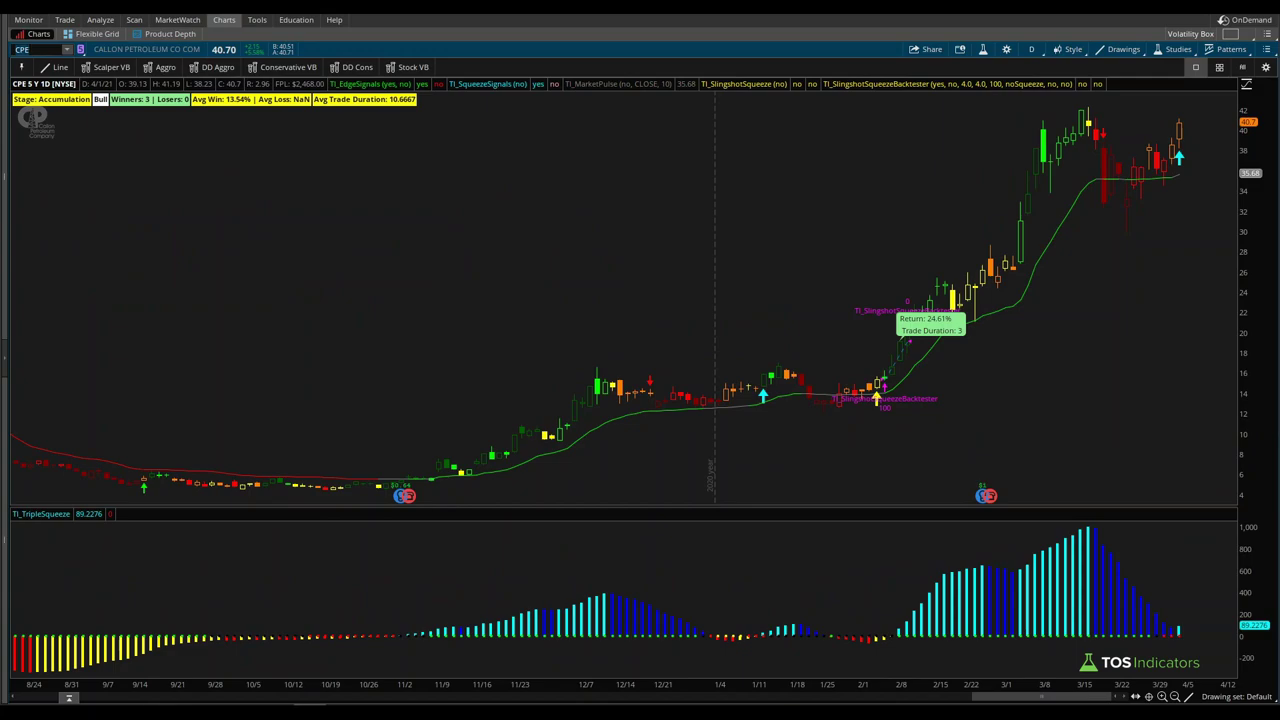
left_click_drag(1170, 147, 1208, 168)
left_click_drag(1114, 170, 1207, 129)
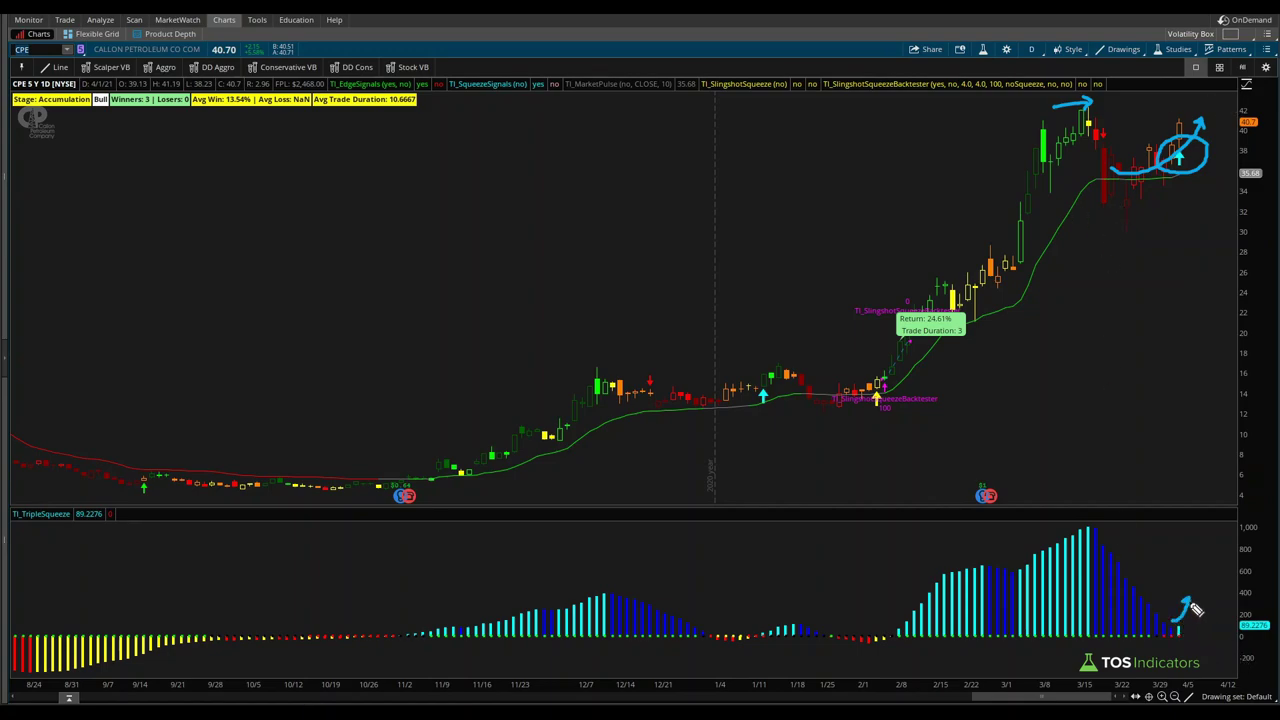
key("Escape")
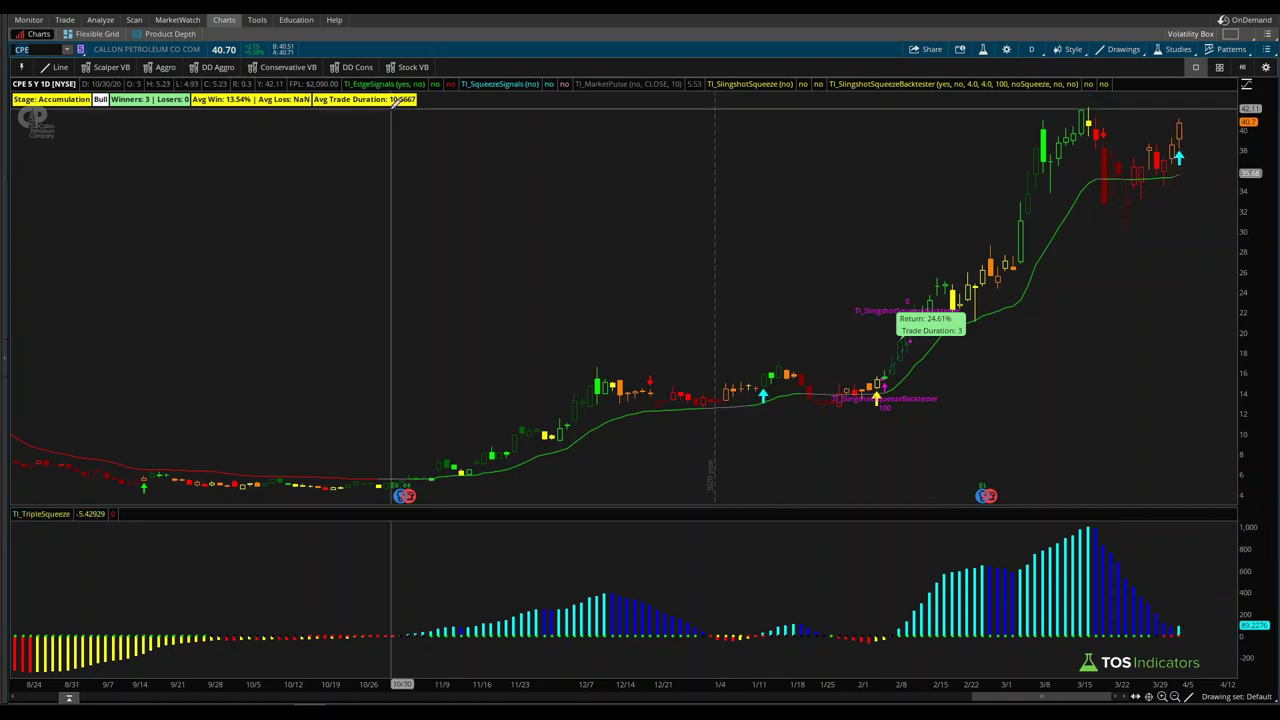
Switch to the browser and add CPE to the Volatility Box Alerts watchlist.
left_click(180, 712)
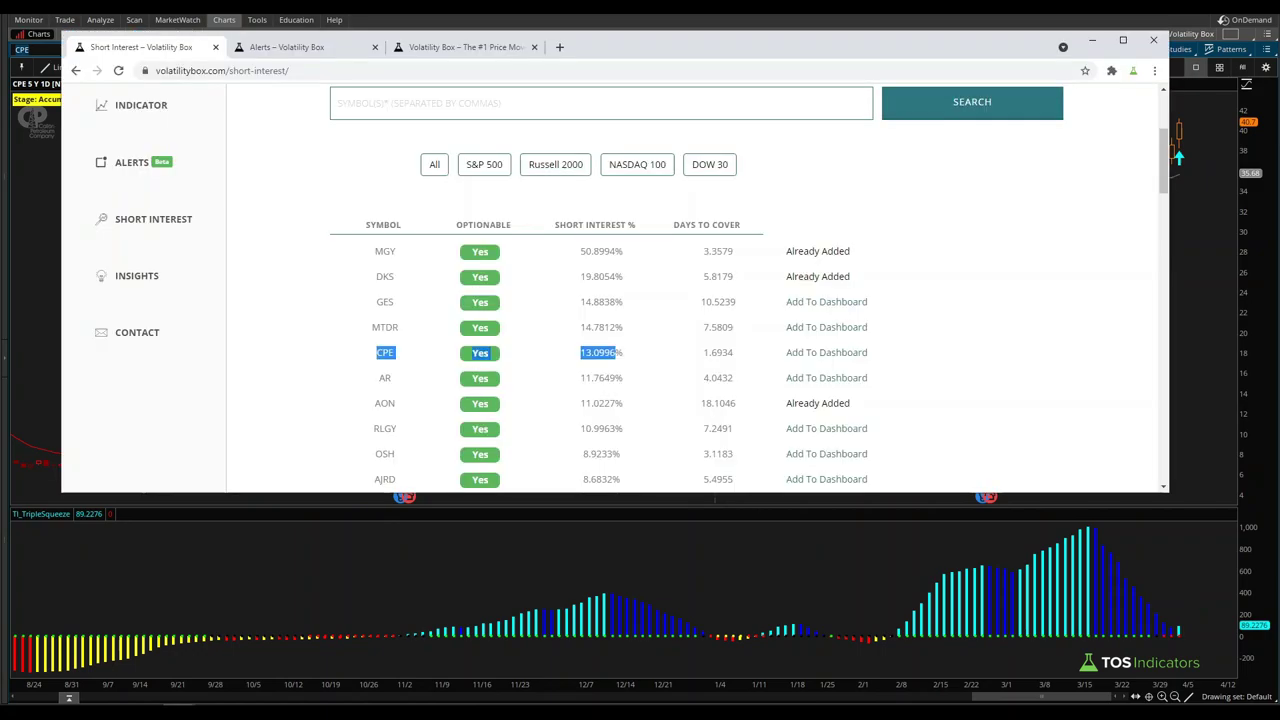
left_click(290, 47)
scroll(425, 180, "up", 2)
left_click(404, 237)
type("cpe")
key("Return")
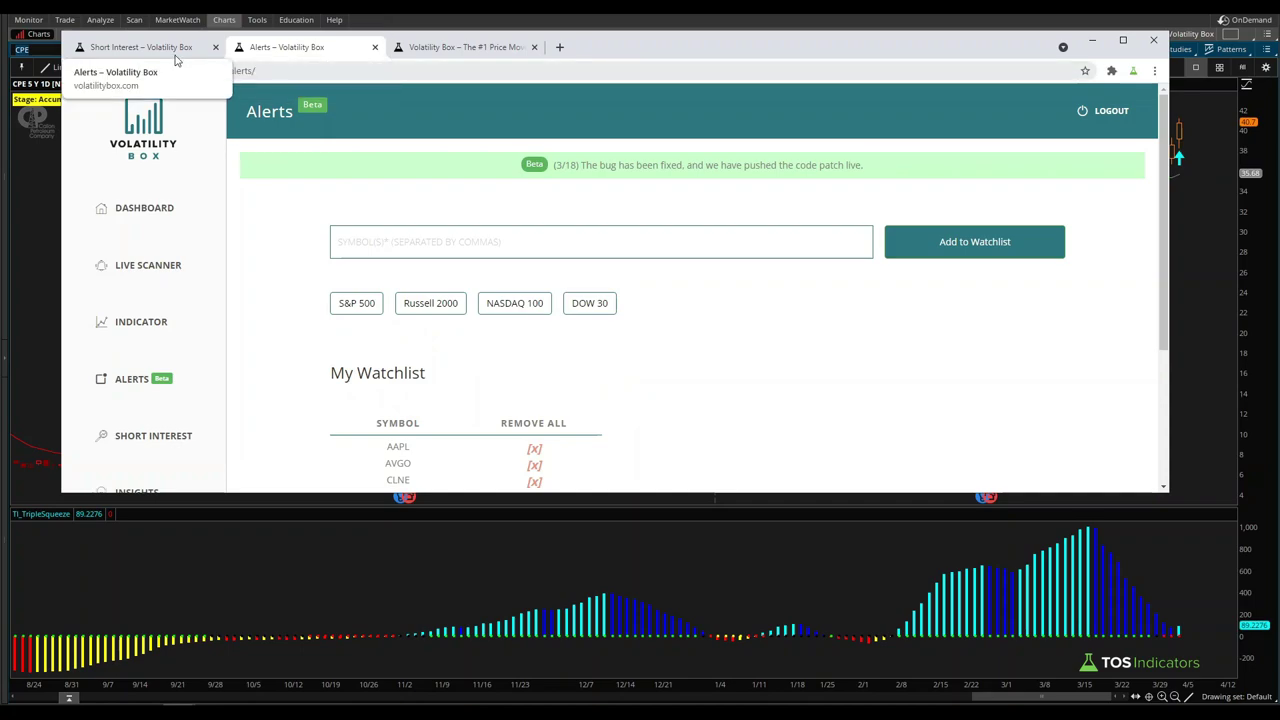
Pick AR as the next symbol in the Short Interest table and load it on the thinkorswim chart.
left_click(135, 47)
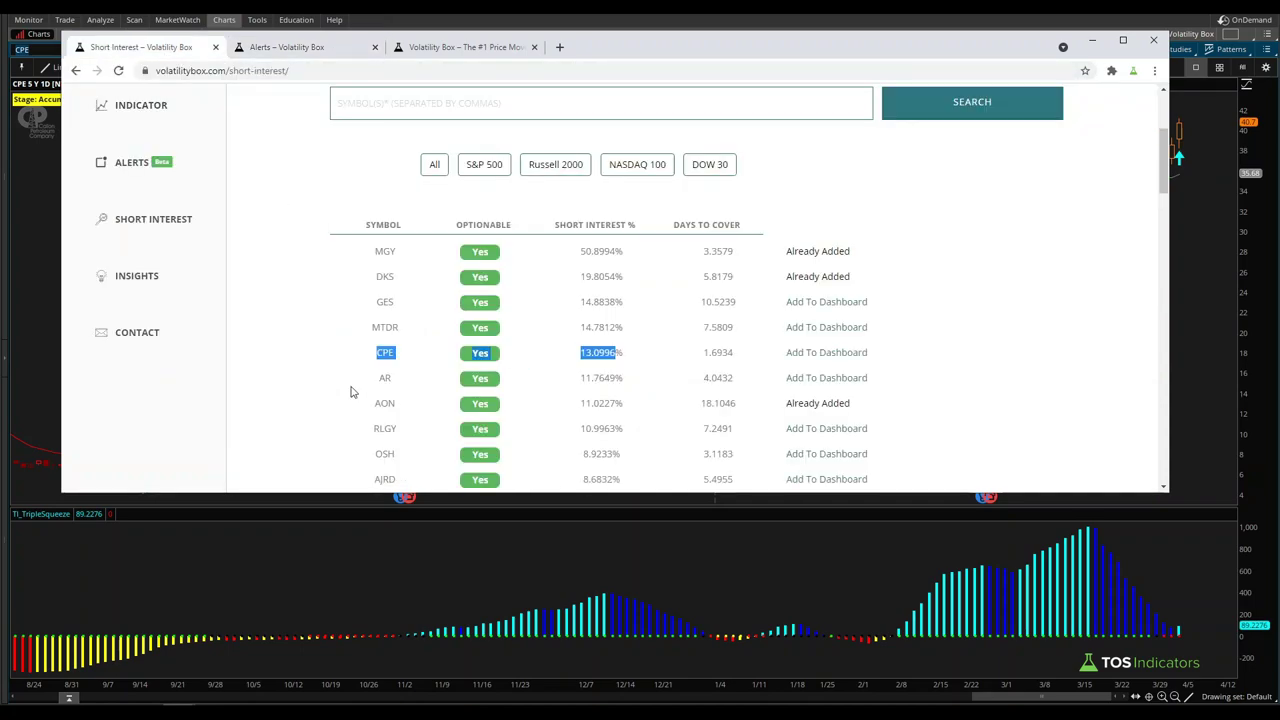
key("alt+Tab")
left_click(36, 48)
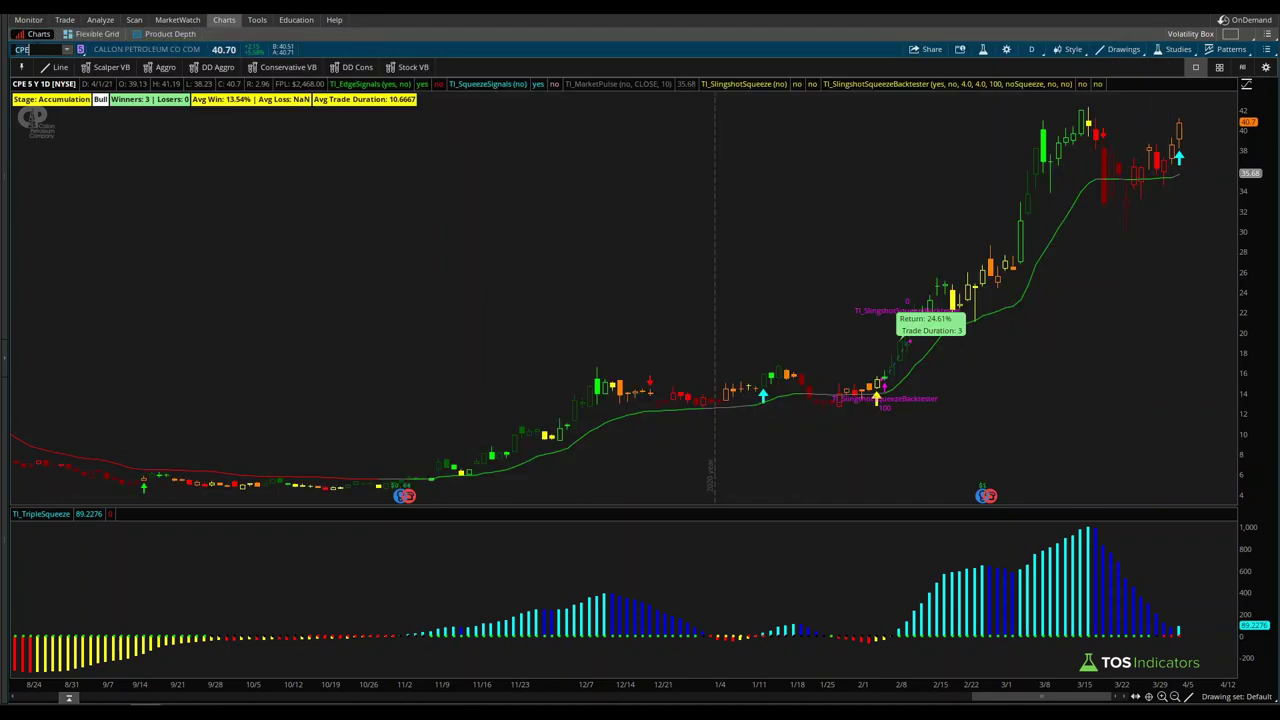
type("AR")
key("Return")
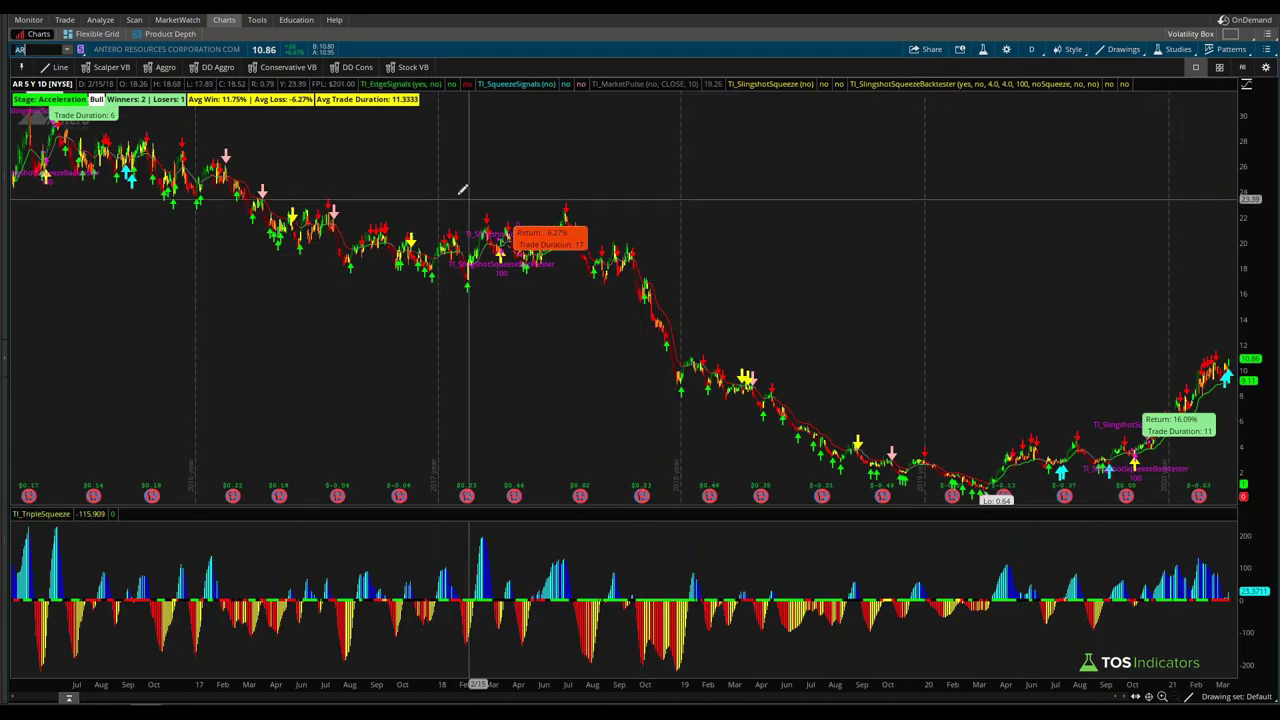
Examine AR's recent daily price action, marking the TripleSqueeze momentum, and check its backtested trades over the five-year history.
left_click_drag(1116, 272, 1236, 360)
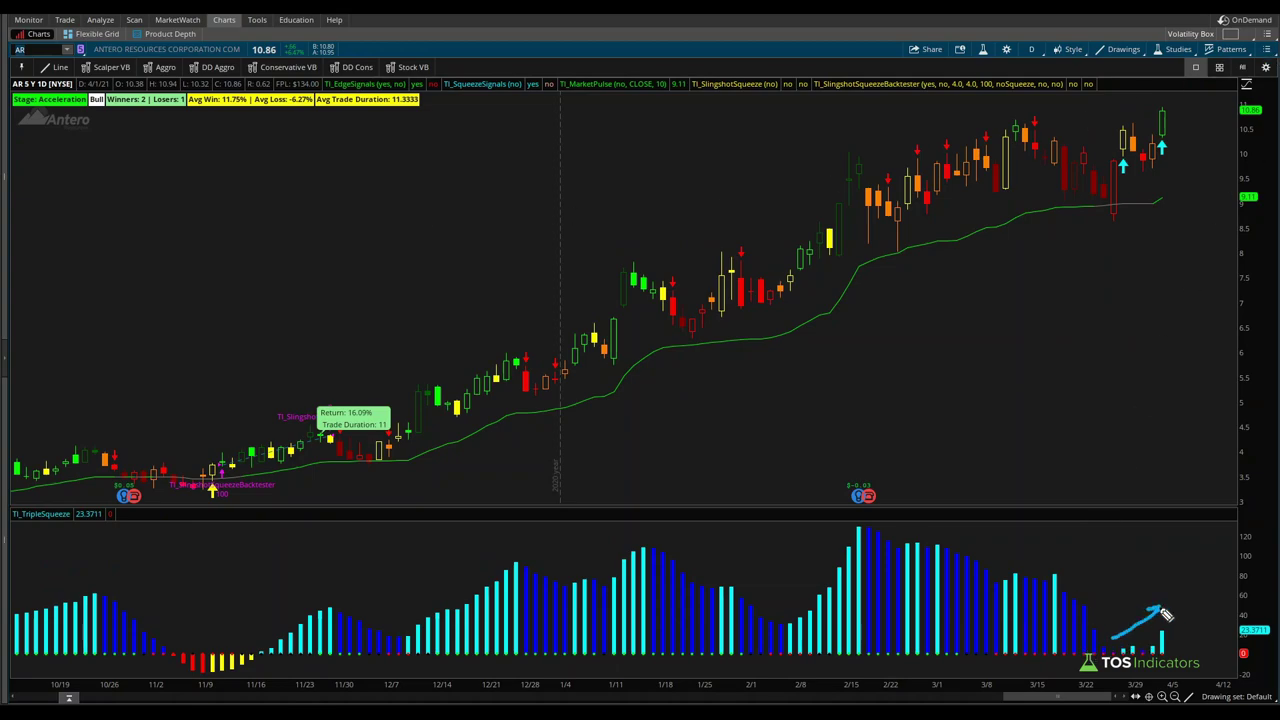
left_click(1175, 697)
left_click(1175, 697)
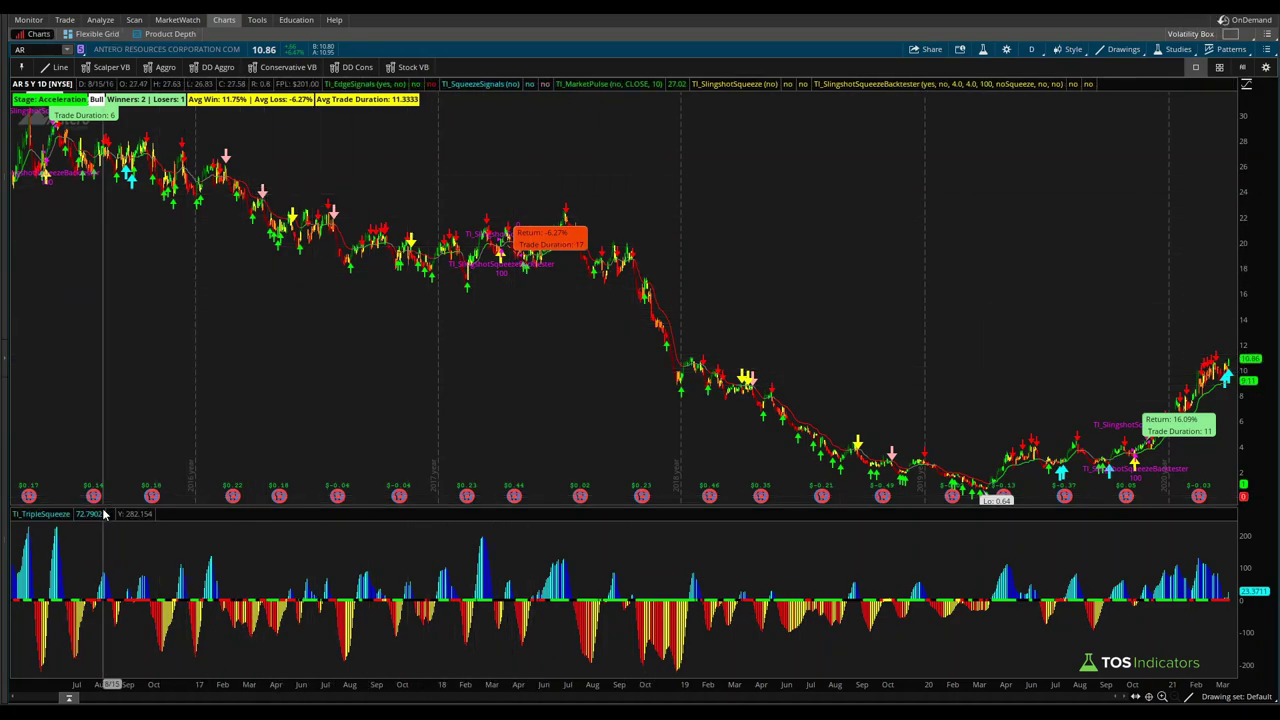
Switch to the browser and add AR to the Volatility Box Alerts watchlist.
left_click(176, 712)
left_click(293, 55)
left_click(429, 238)
type("ar")
key("Return")
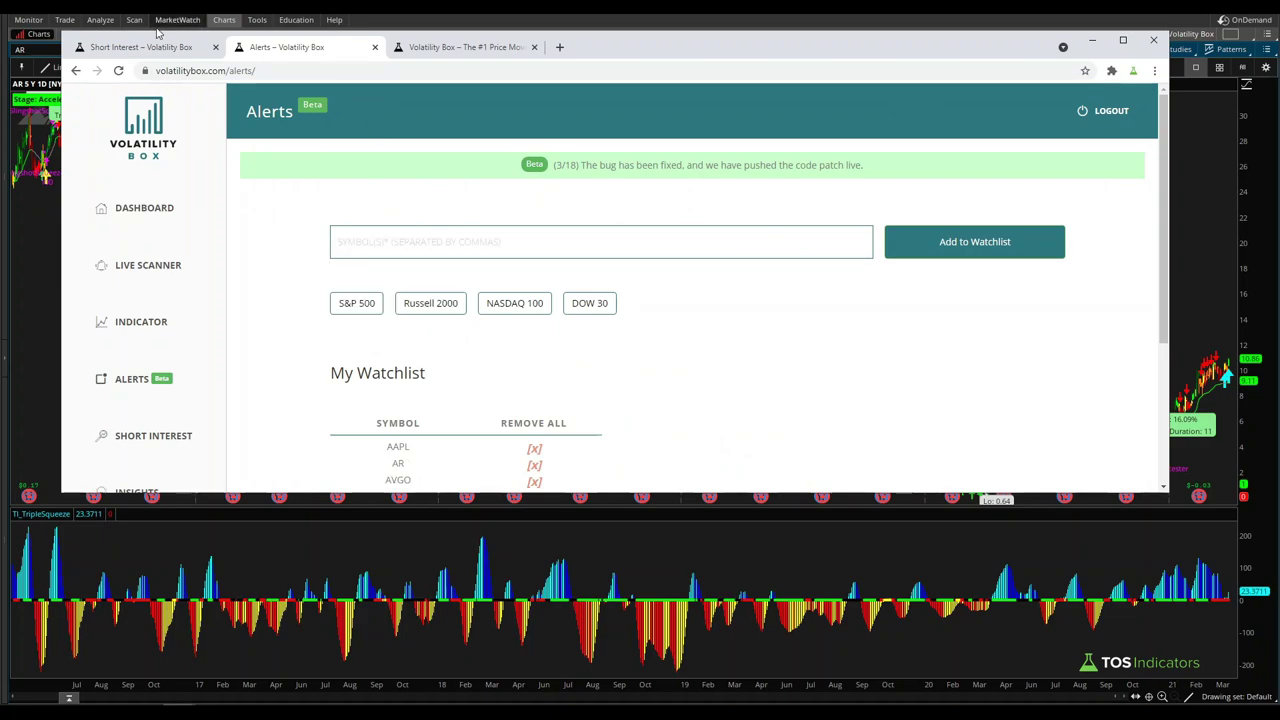
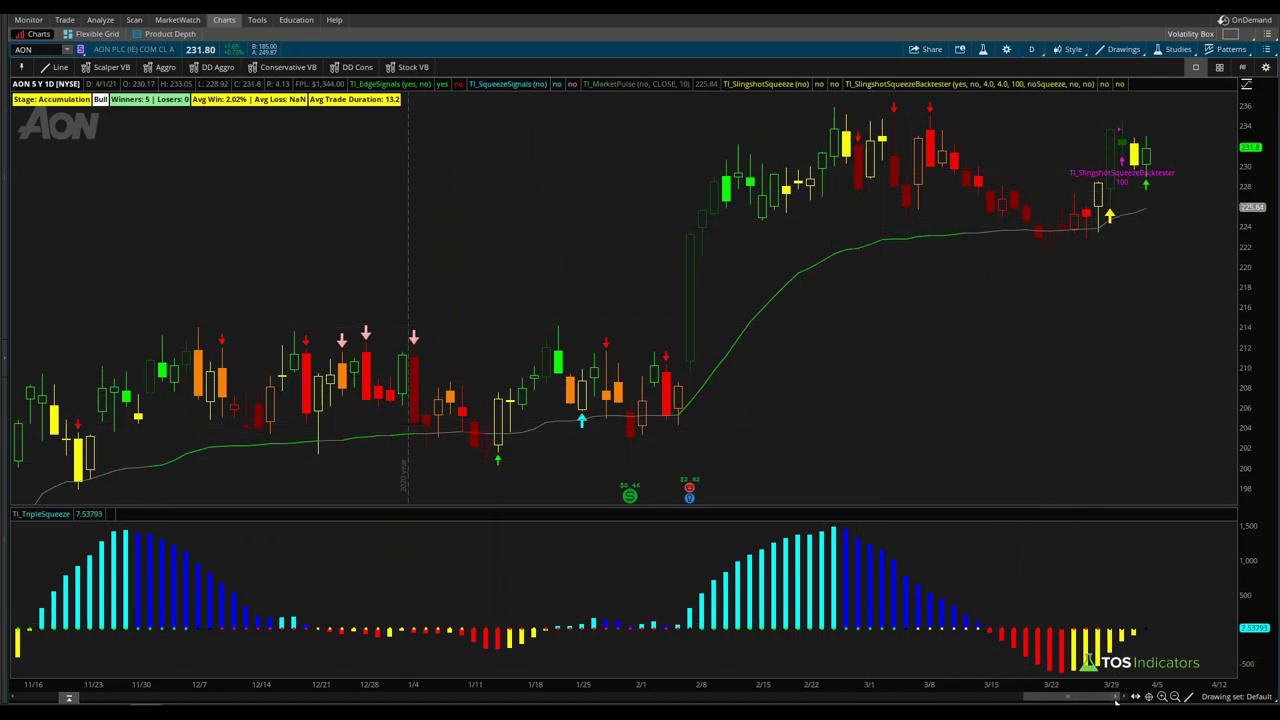
Draw Fibonacci retracements on the AON chart from the February 2020 high at 238.19 to the March 2020 low at 144.18.
left_click(1175, 697)
left_click(1175, 697)
left_click(1175, 697)
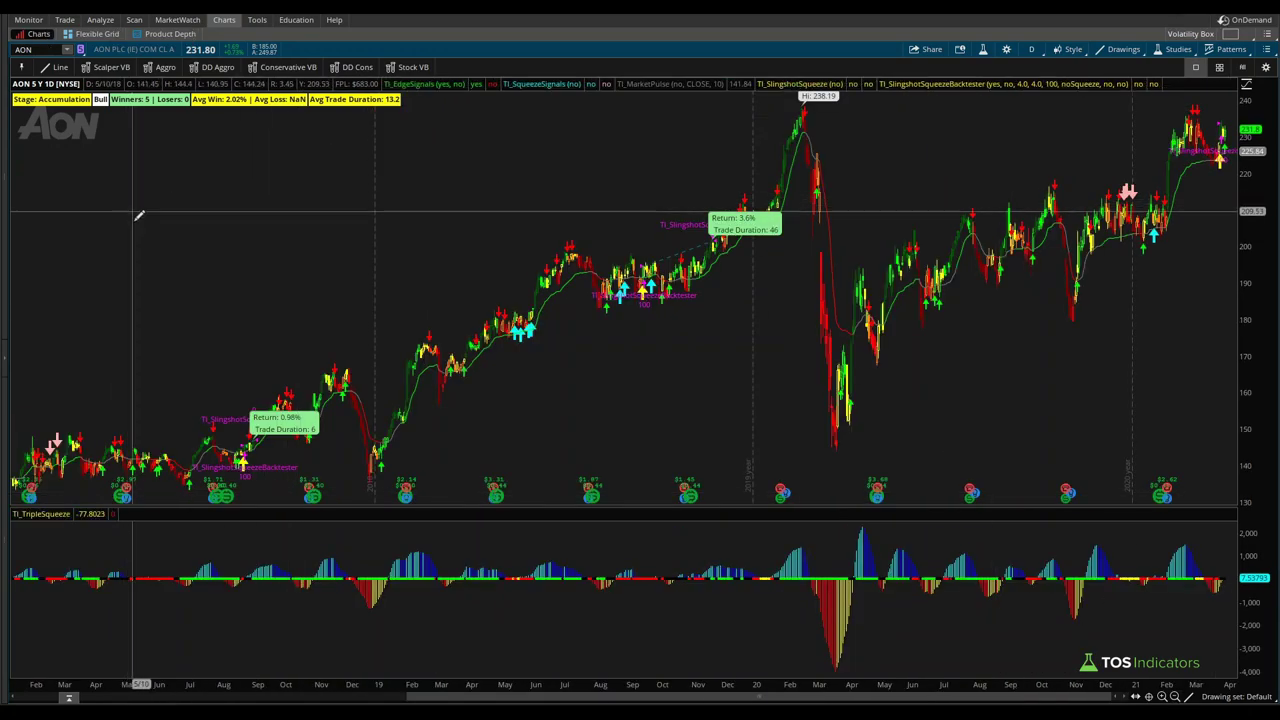
mouse_move(1265, 112)
left_mouse_down()
mouse_move(1265, 153)
mouse_move(1265, 130)
left_mouse_up()
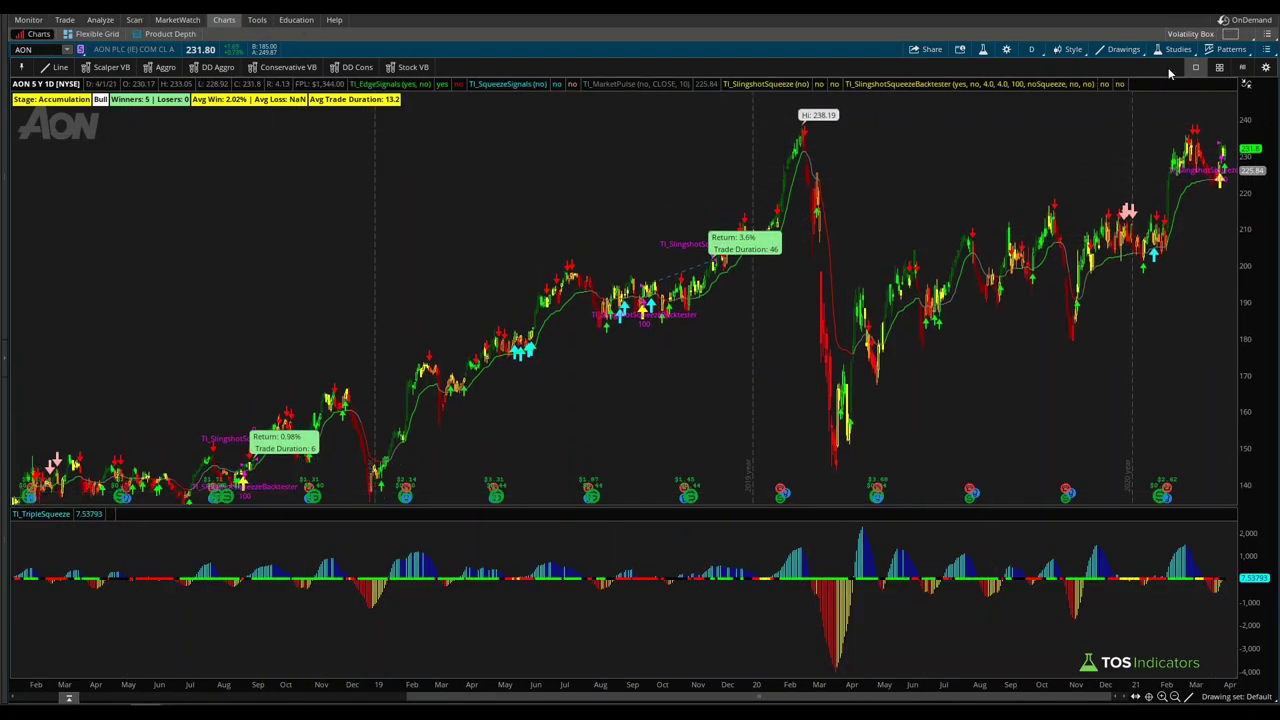
left_click(1123, 49)
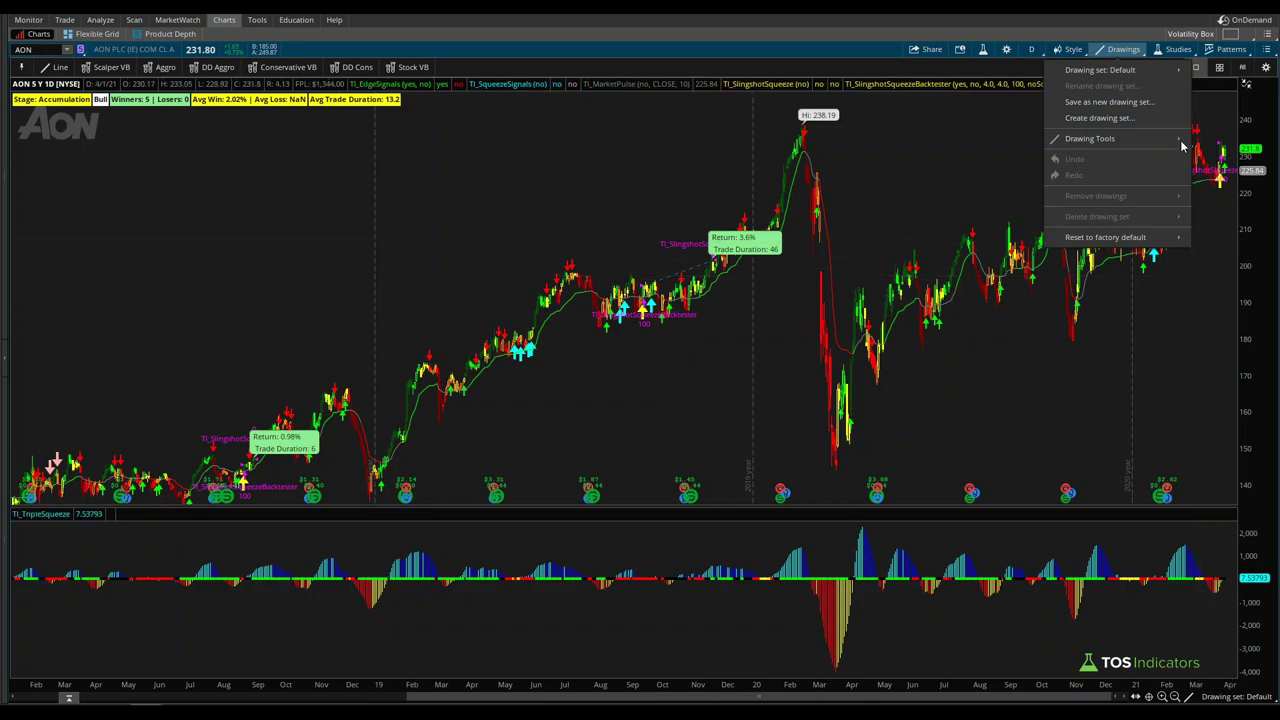
mouse_move(1183, 140)
left_click(1202, 276)
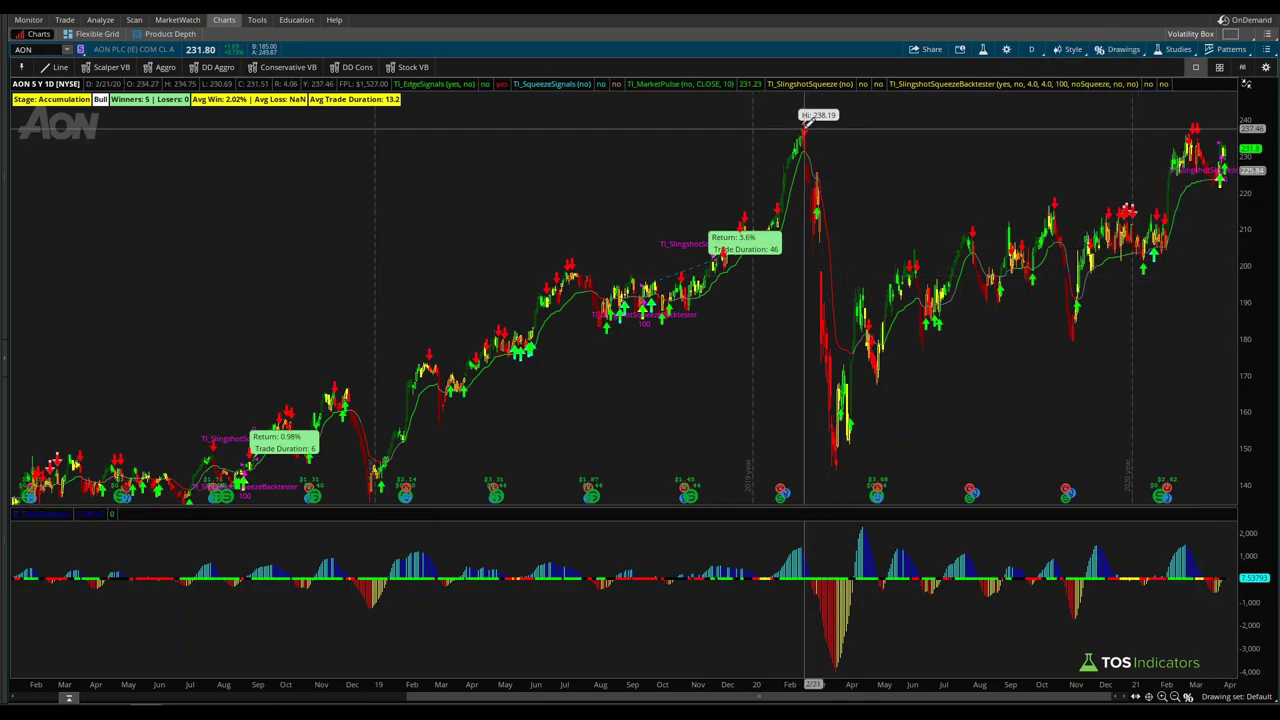
left_click_drag(802, 126, 843, 481)
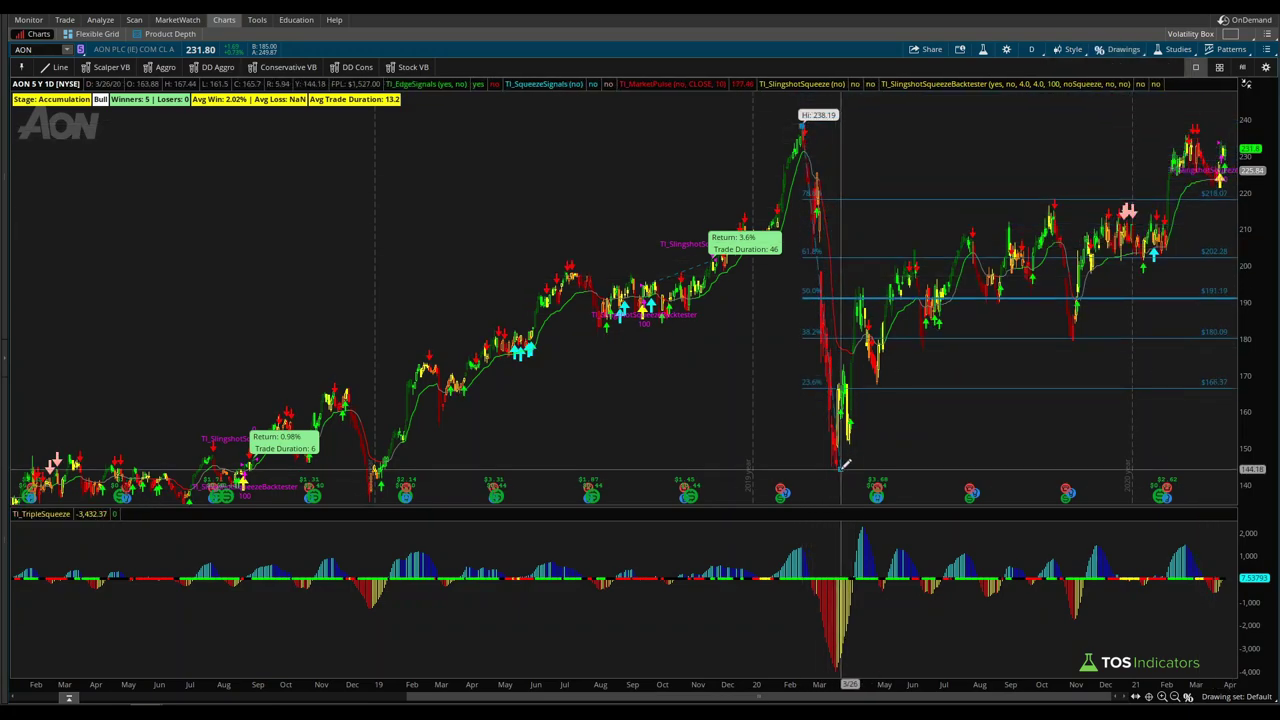
left_click(838, 469)
Make the coefficient 1 level visible in the properties of AON's Fibonacci retracements.
left_click_drag(1262, 173, 1247, 143)
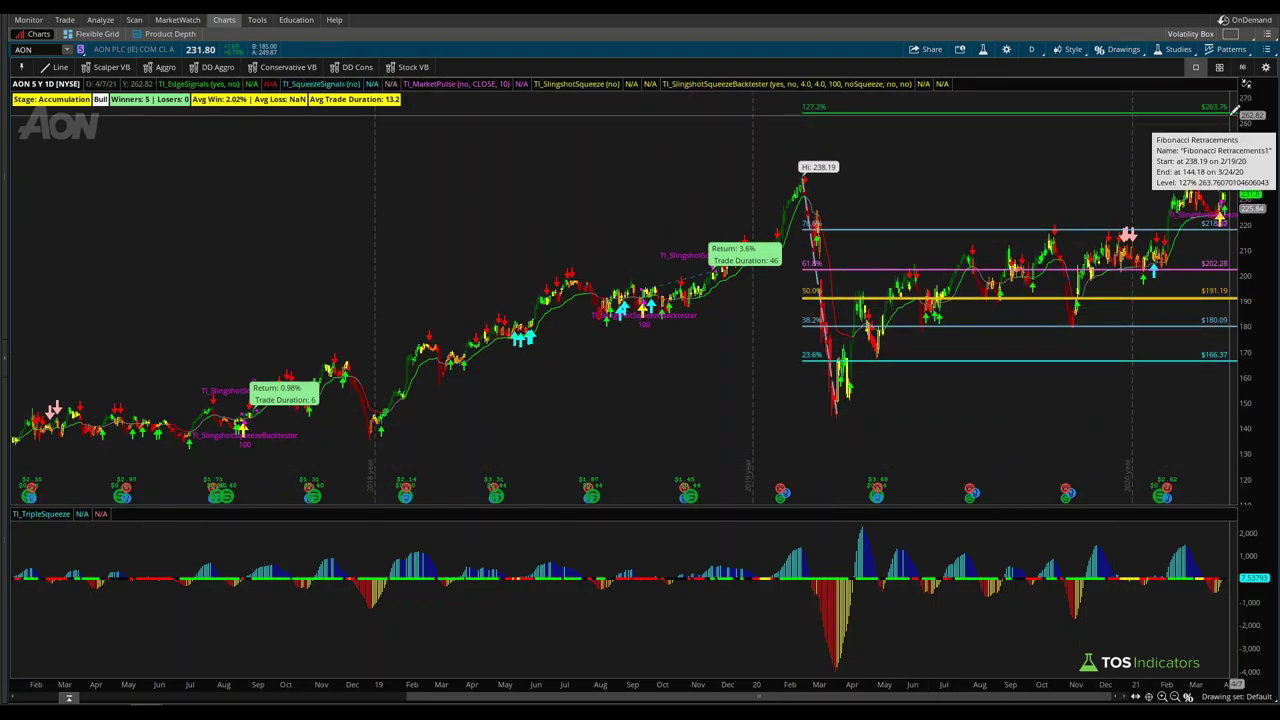
right_click(984, 233)
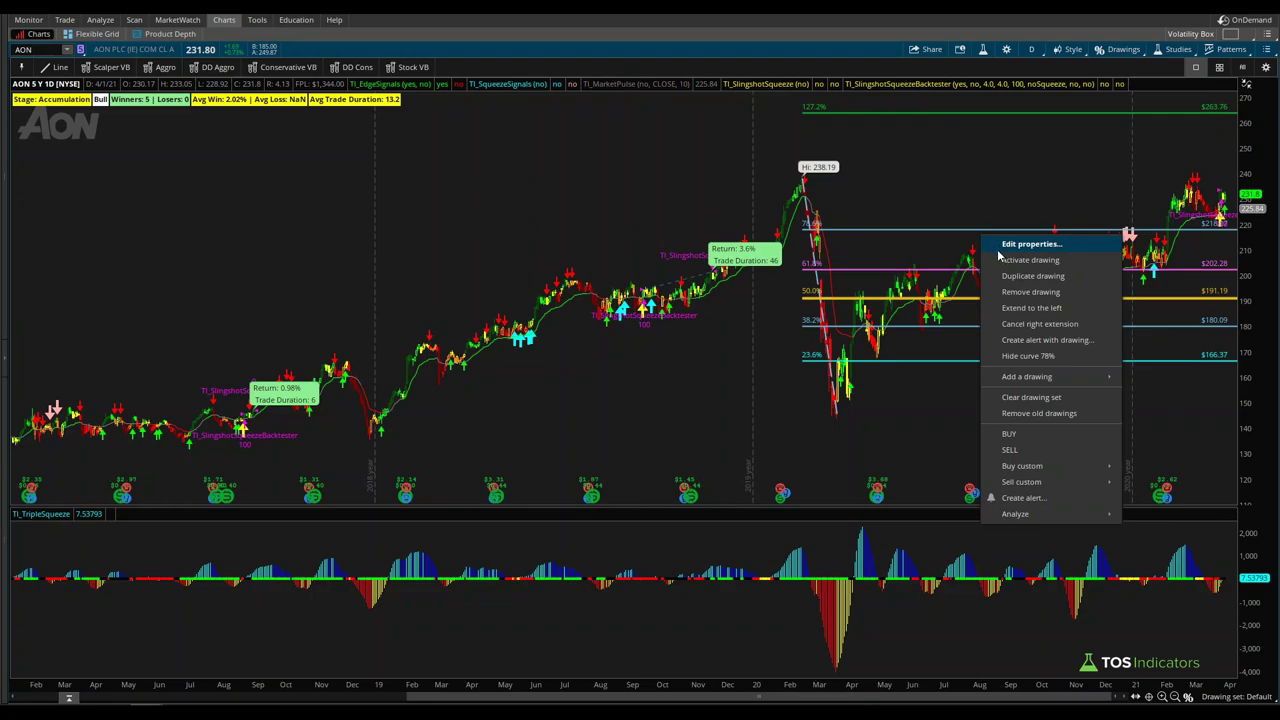
left_click(1005, 244)
left_click(540, 413)
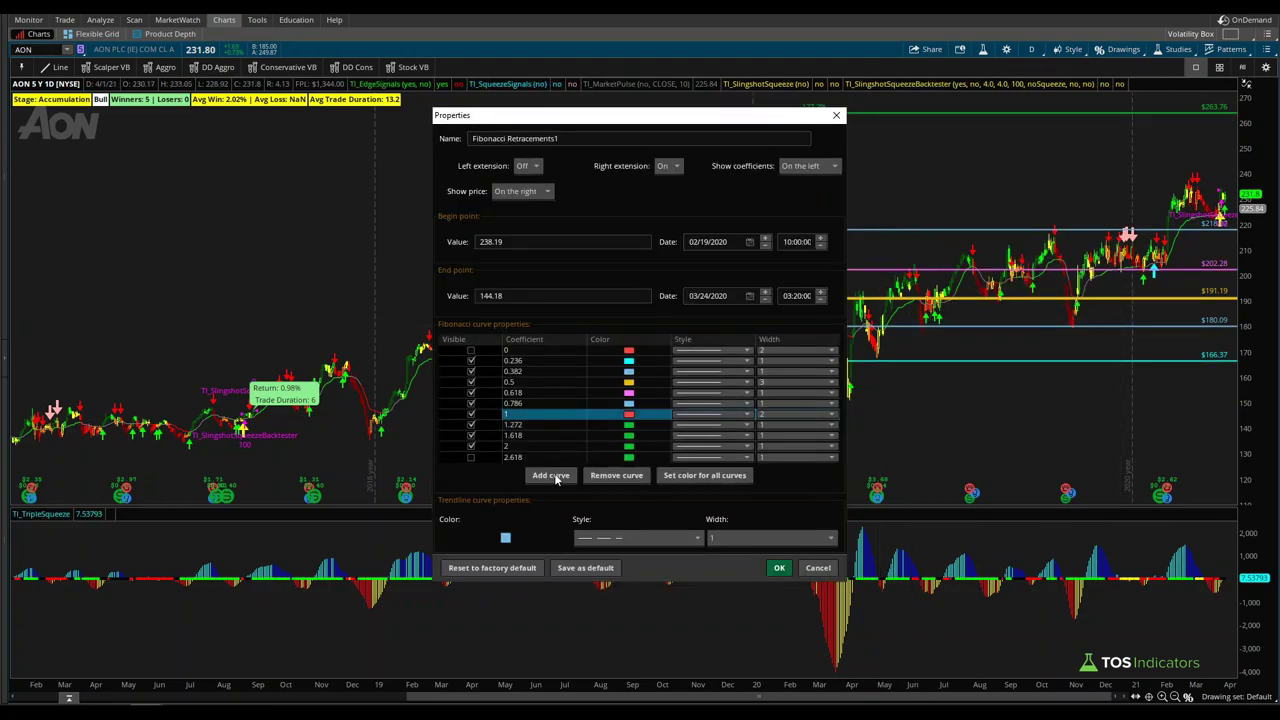
left_click(776, 567)
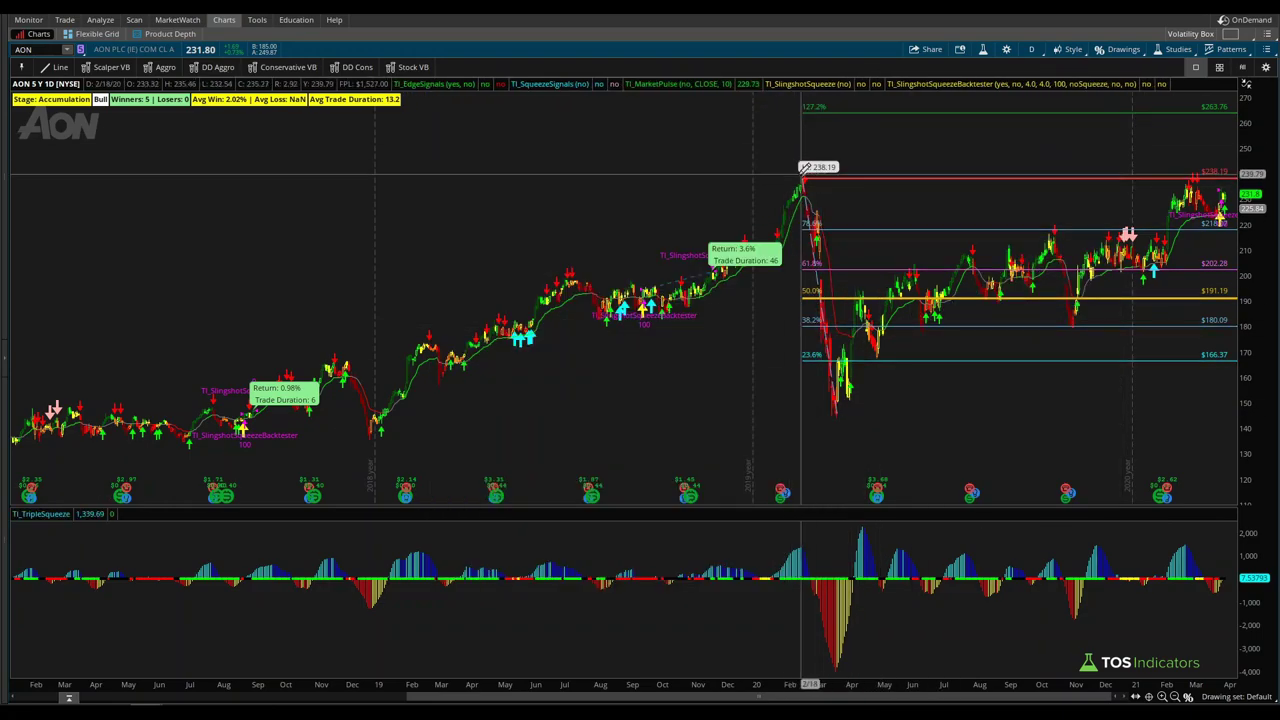
Examine AON's recent daily price action, marking the TripleSqueeze momentum direction and the 100% Fibonacci level at $238.19, and clear the marks.
left_click_drag(1042, 220, 1234, 222)
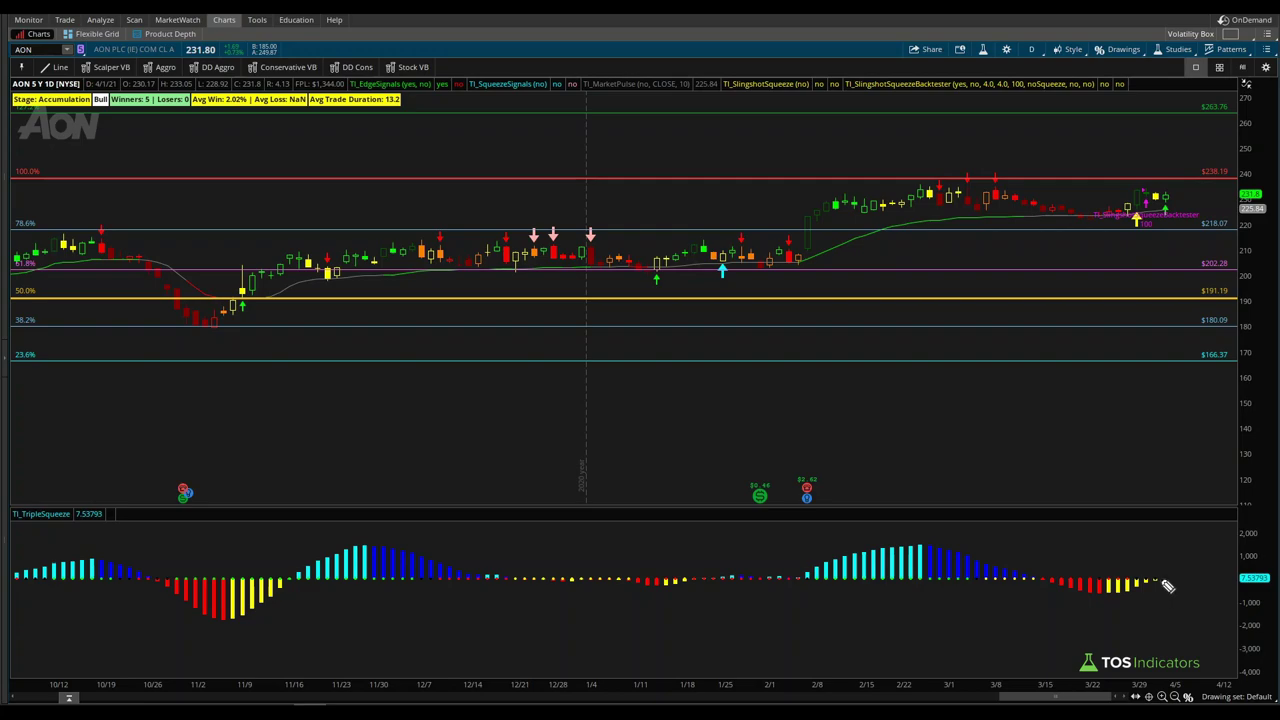
left_click_drag(1158, 580, 1187, 561)
mouse_move(1240, 160)
left_mouse_down()
mouse_move(1200, 158)
mouse_move(1247, 170)
left_mouse_up()
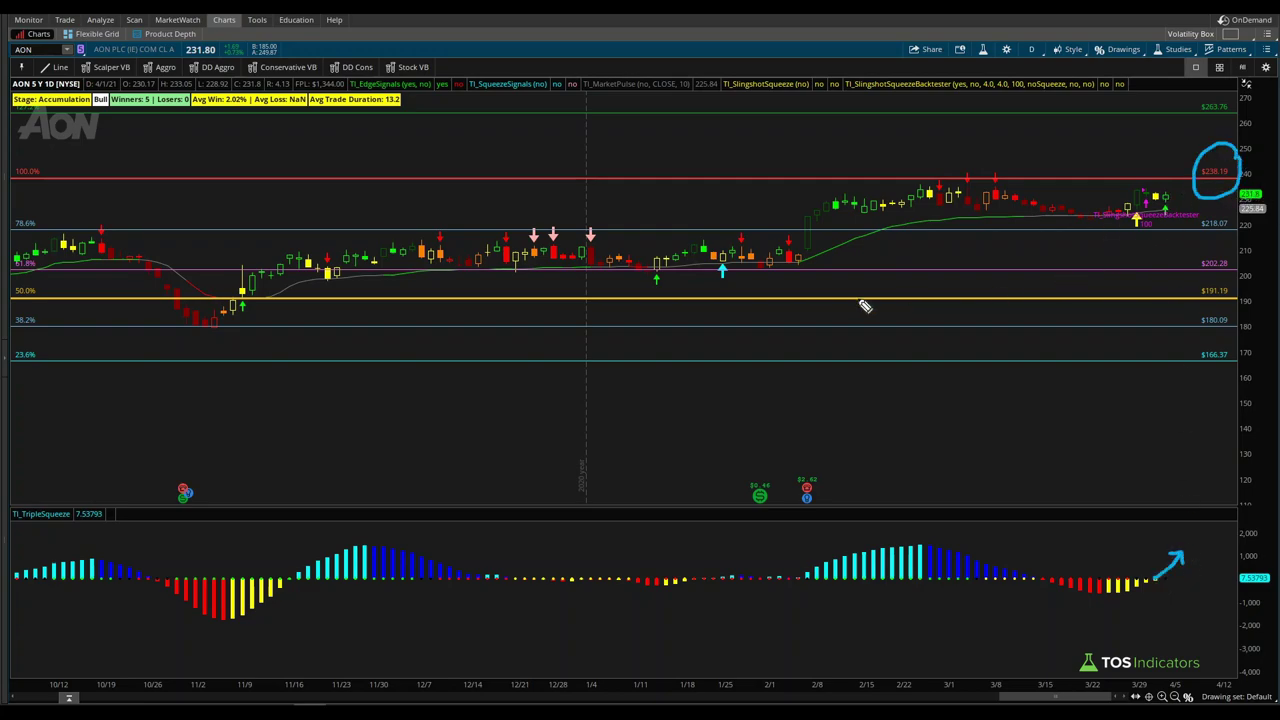
key("Escape")
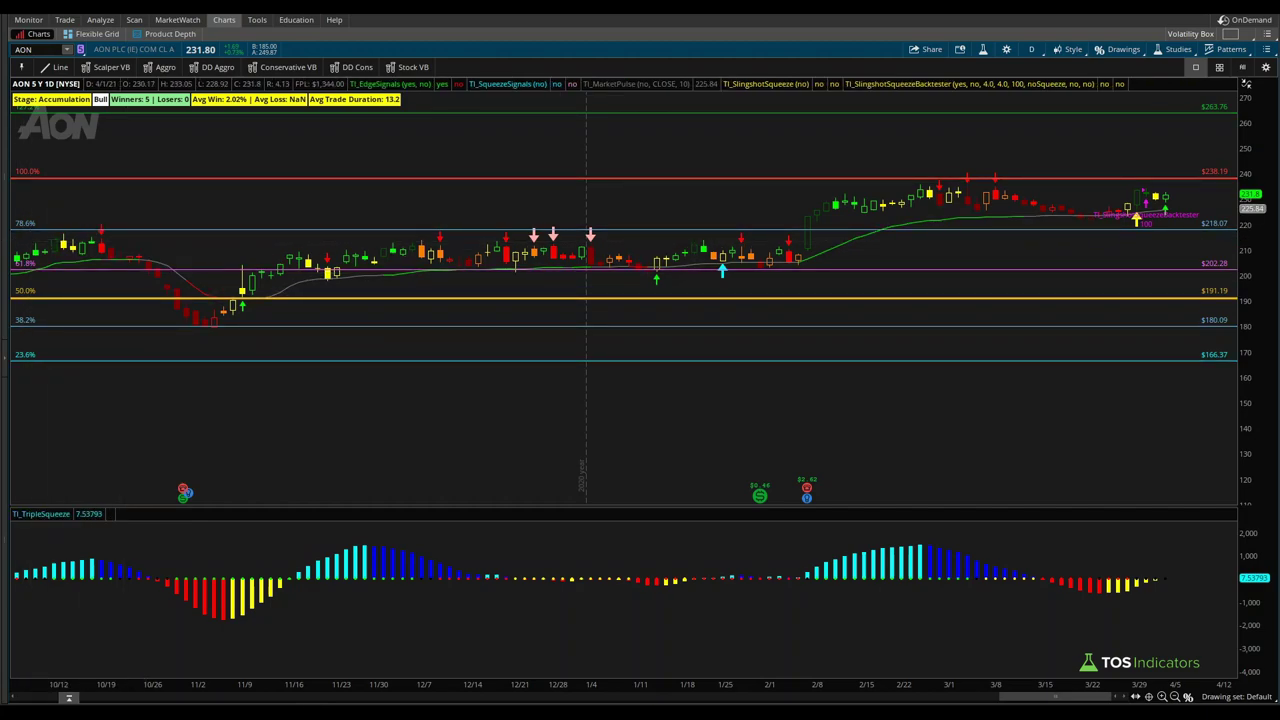
Pick RLGY from the Short Interest table in the browser and load it on the thinkorswim chart.
left_click(179, 712)
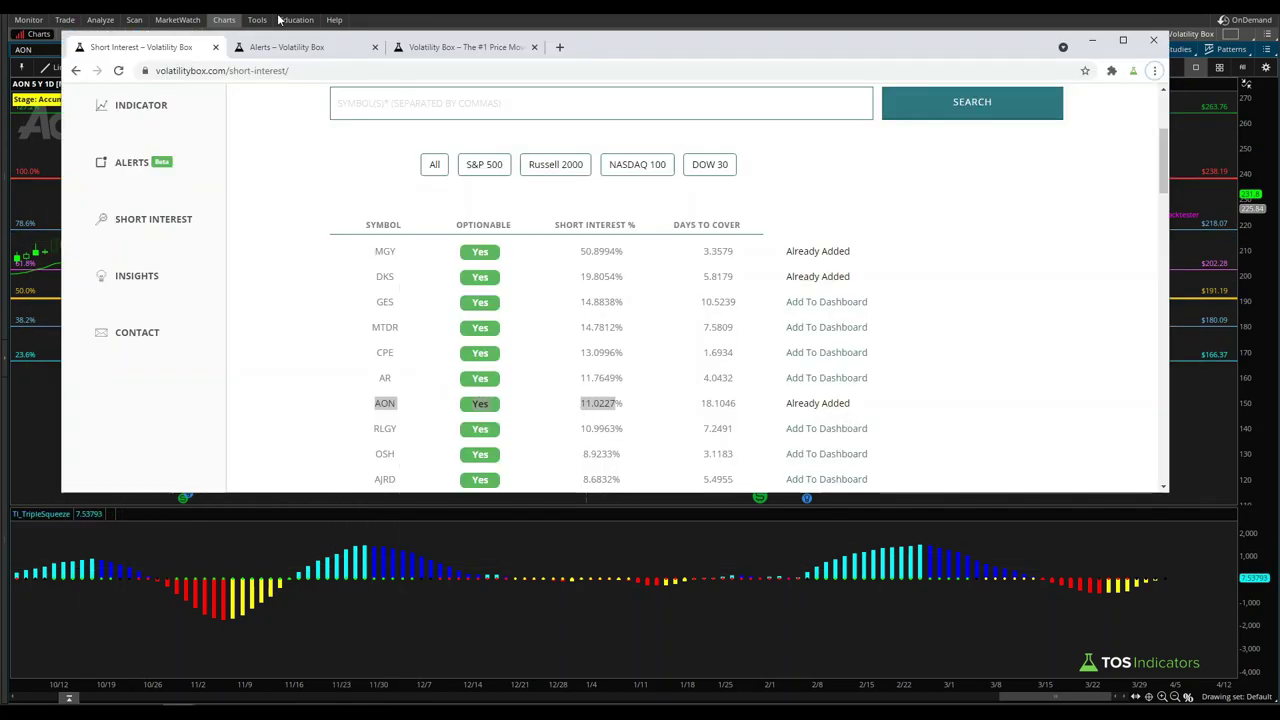
left_click(22, 50)
type("RLGY")
key("Return")
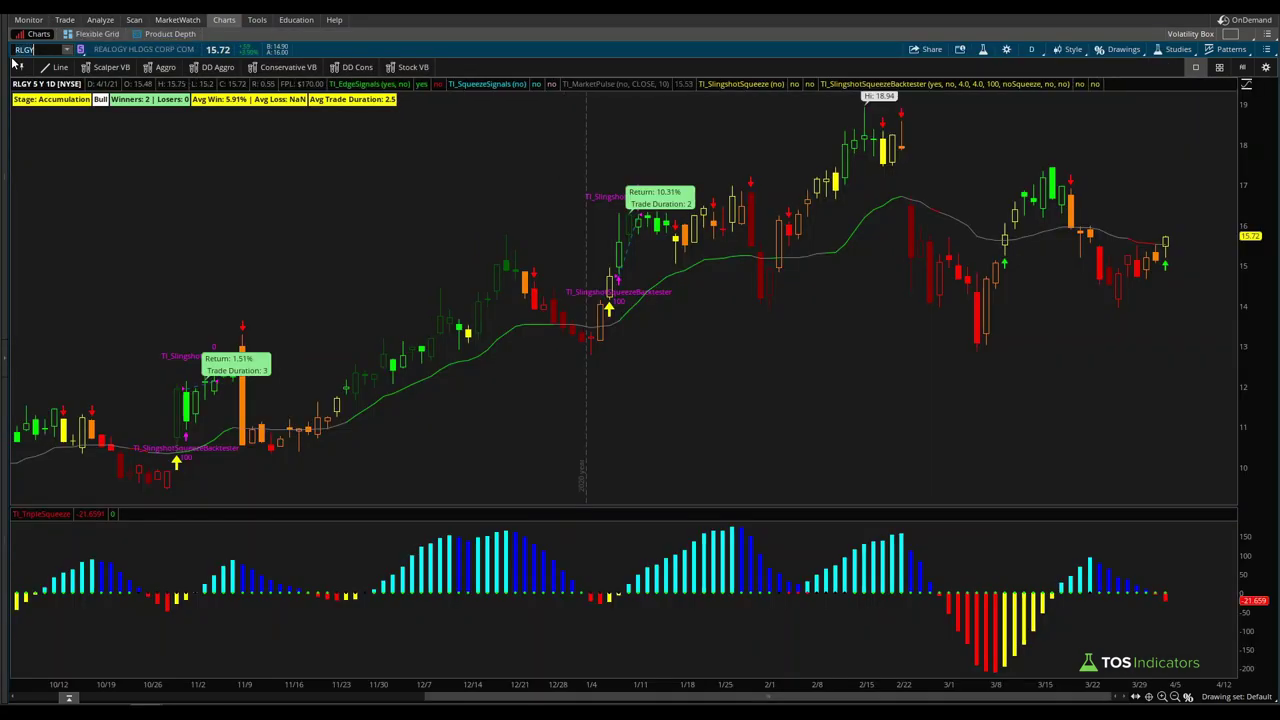
Examine RLGY's longer price history, marking its stage label and crossing out the latest price area, and clear the marks.
left_click(1175, 697)
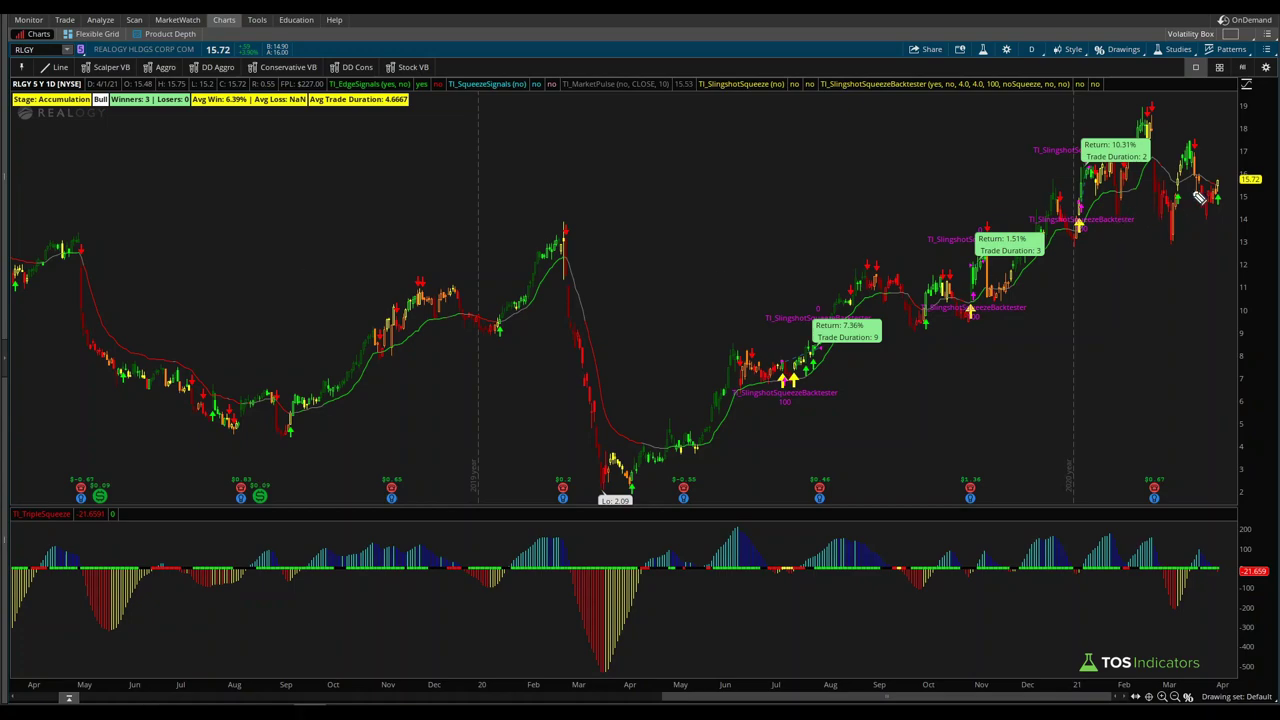
mouse_move(1238, 185)
left_mouse_down()
mouse_move(1203, 215)
mouse_move(1238, 185)
left_mouse_up()
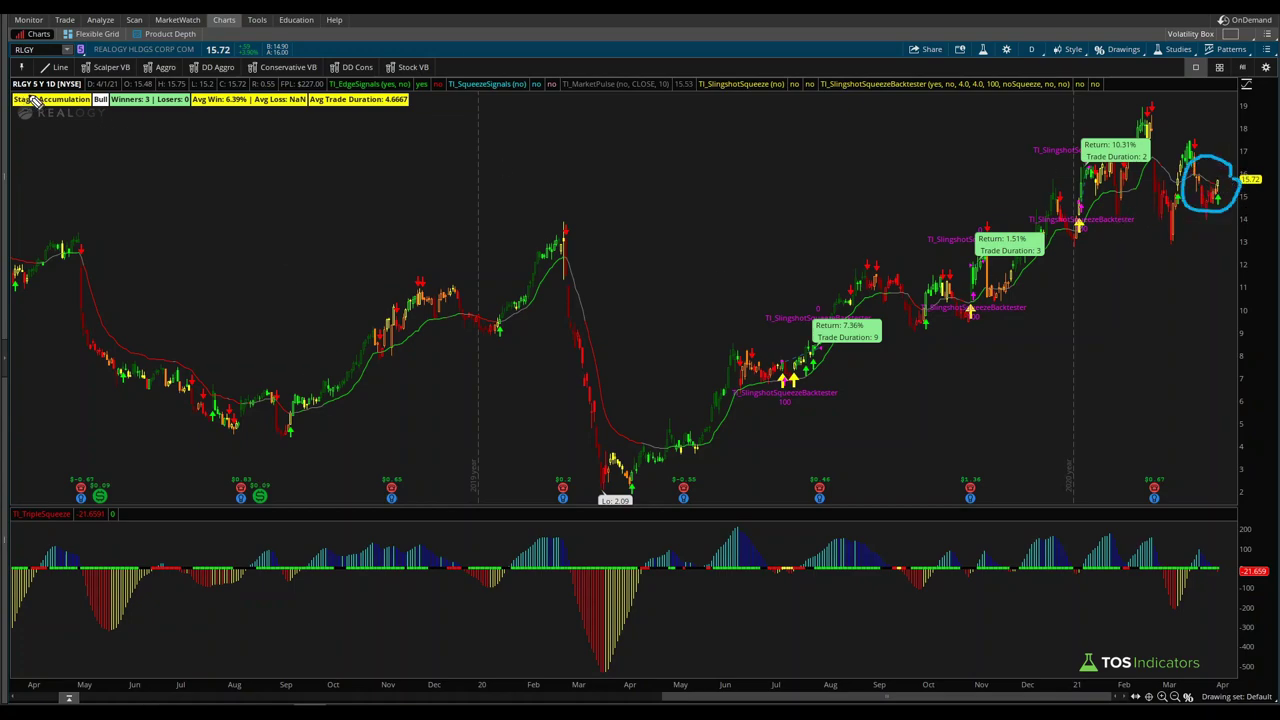
mouse_move(40, 140)
left_mouse_down()
mouse_move(52, 114)
mouse_move(68, 113)
left_mouse_up()
mouse_move(1200, 167)
left_mouse_down()
mouse_move(1232, 203)
mouse_move(1194, 205)
left_mouse_up()
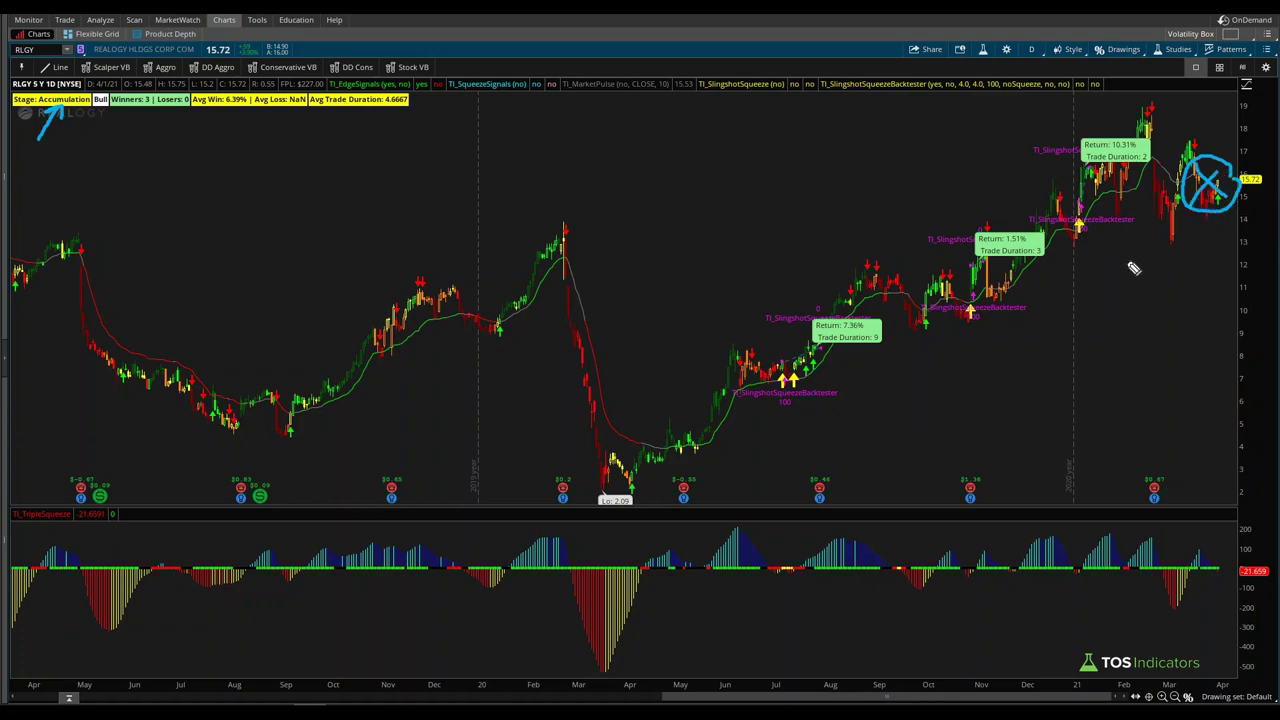
key("Escape")
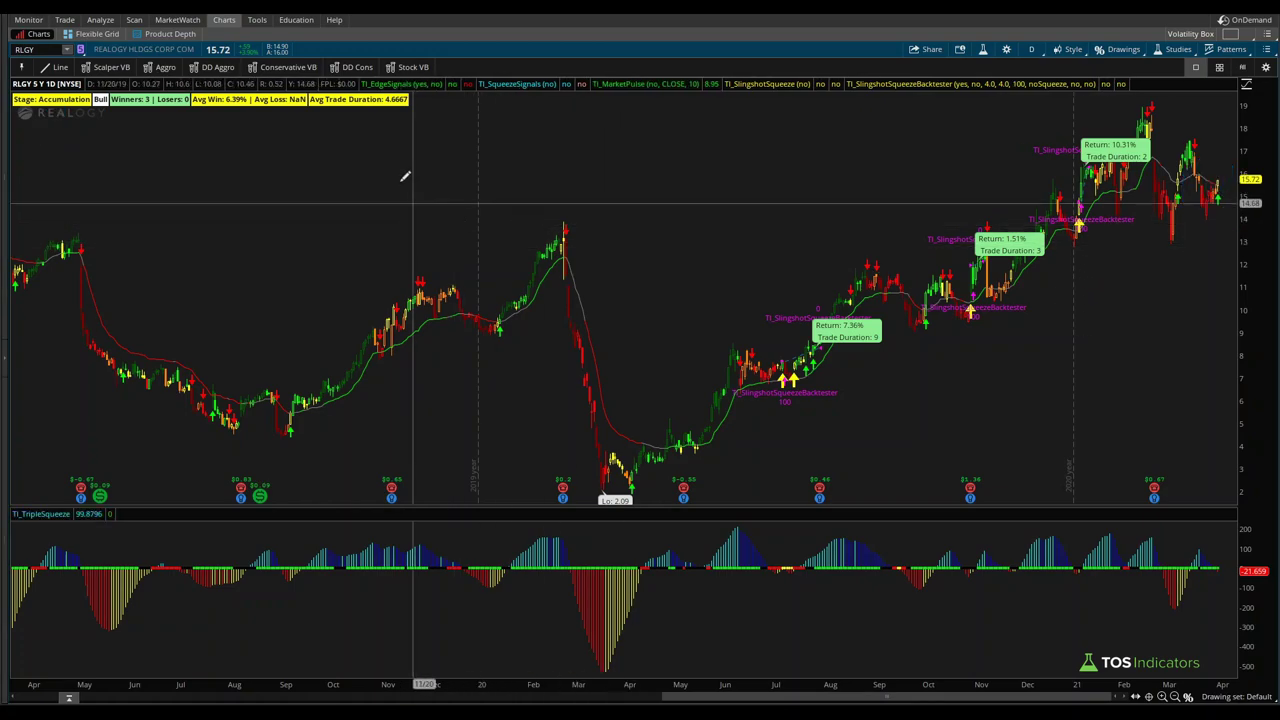
Switch to the browser and list MGY, DKS, GES, MTDR, CPE, AR and AON in the Short Interest symbol search.
key("alt+Tab")
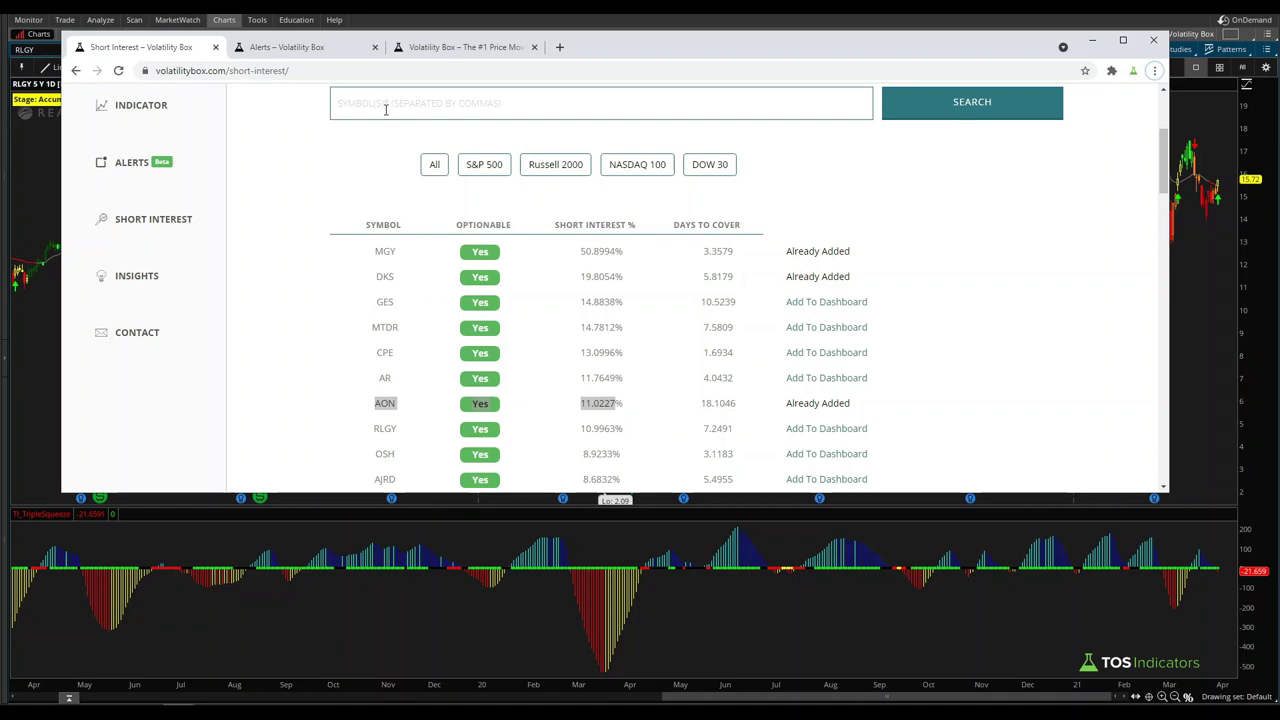
left_click(386, 106)
type("MGY, DKS, GES, MT")
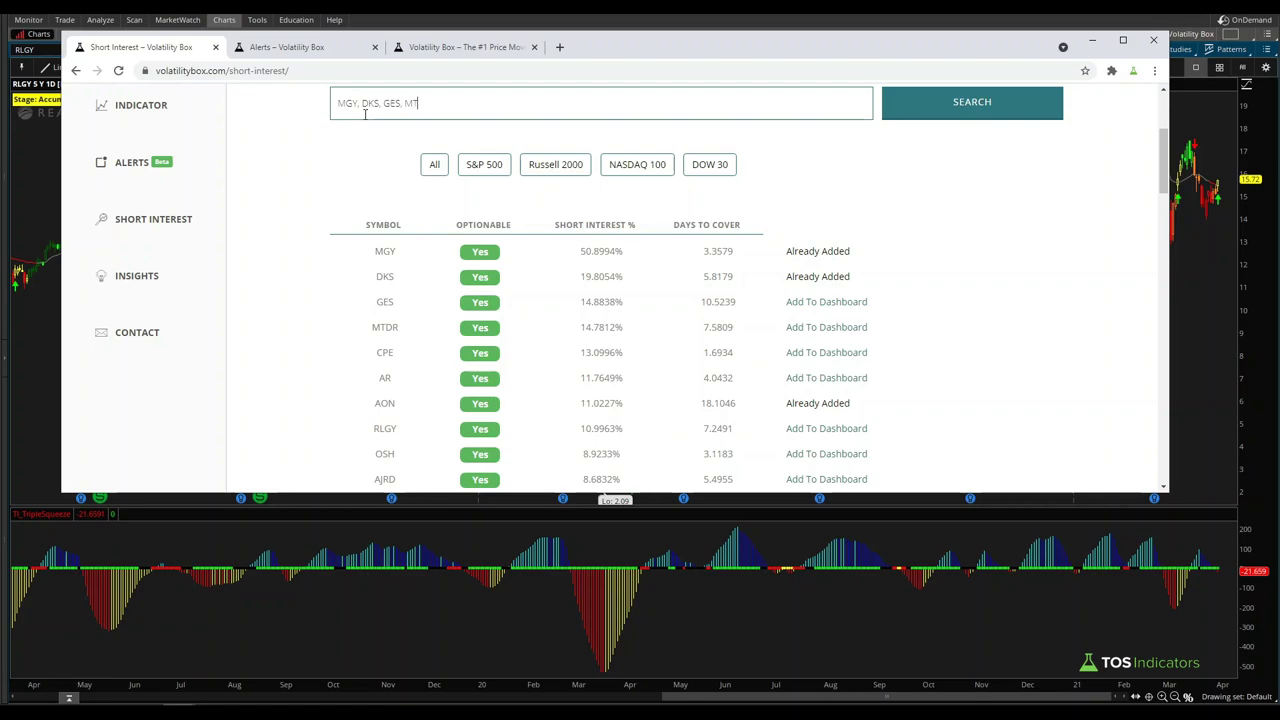
type("CPE, AR, AON, RLGY")
double_click(505, 104)
key("BackSpace")
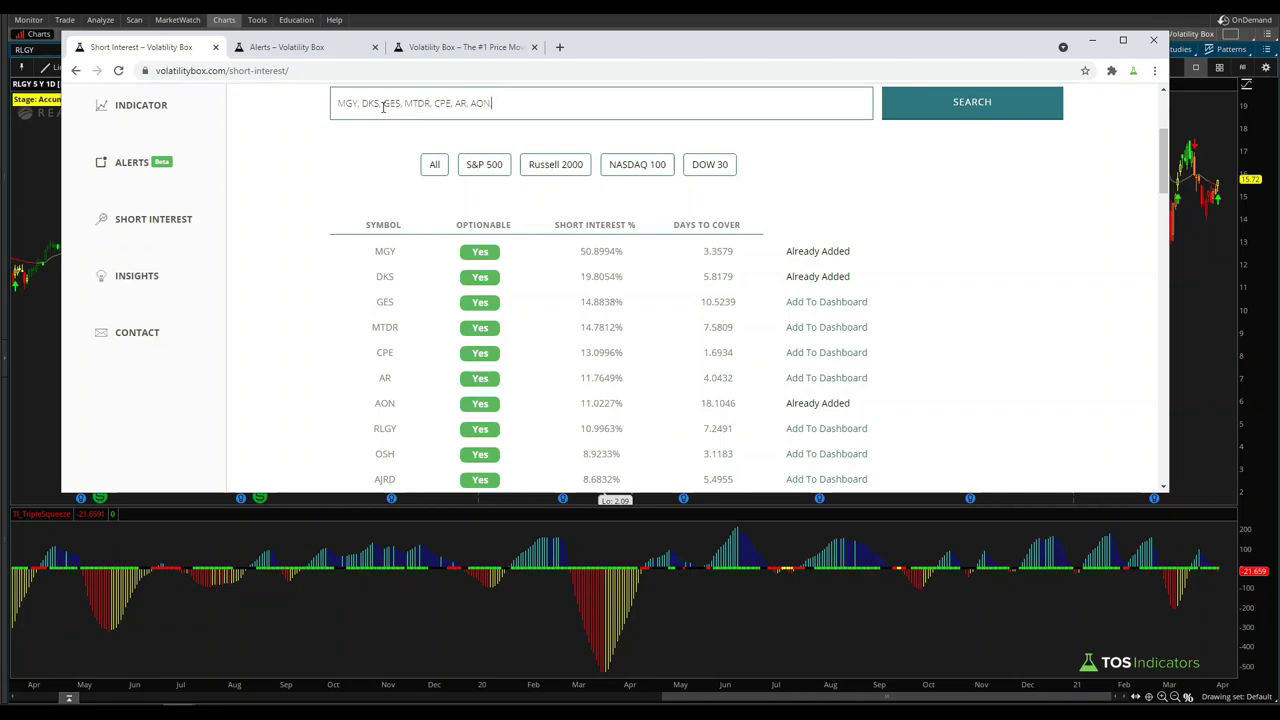
Remove GES from the symbol list and copy the remaining symbols MGY, DKS, MTDR, CPE, AR and AON.
double_click(387, 104)
key("BackSpace")
left_click(470, 104)
key("BackSpace")
key("ctrl+a")
key("ctrl+c")
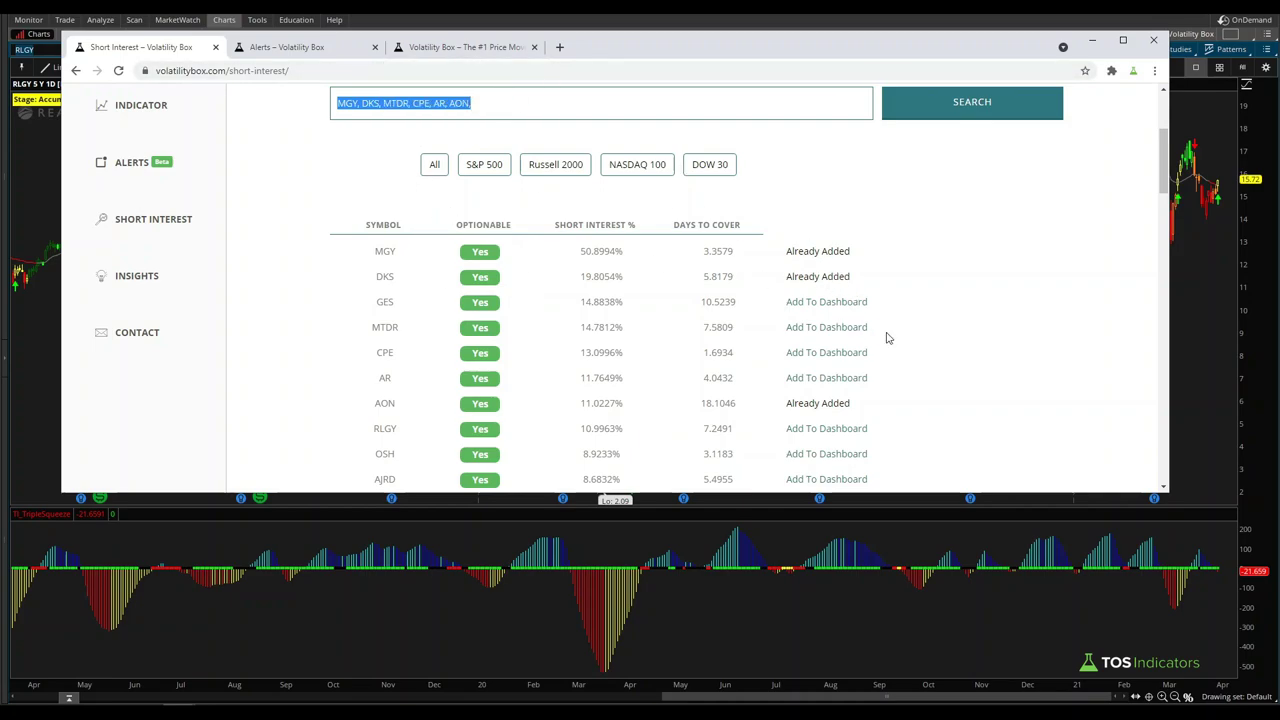
Remove all existing symbols from the Volatility Box dashboard and recheck the symbol list on the Short Interest page.
left_click(462, 47)
left_click(1078, 314)
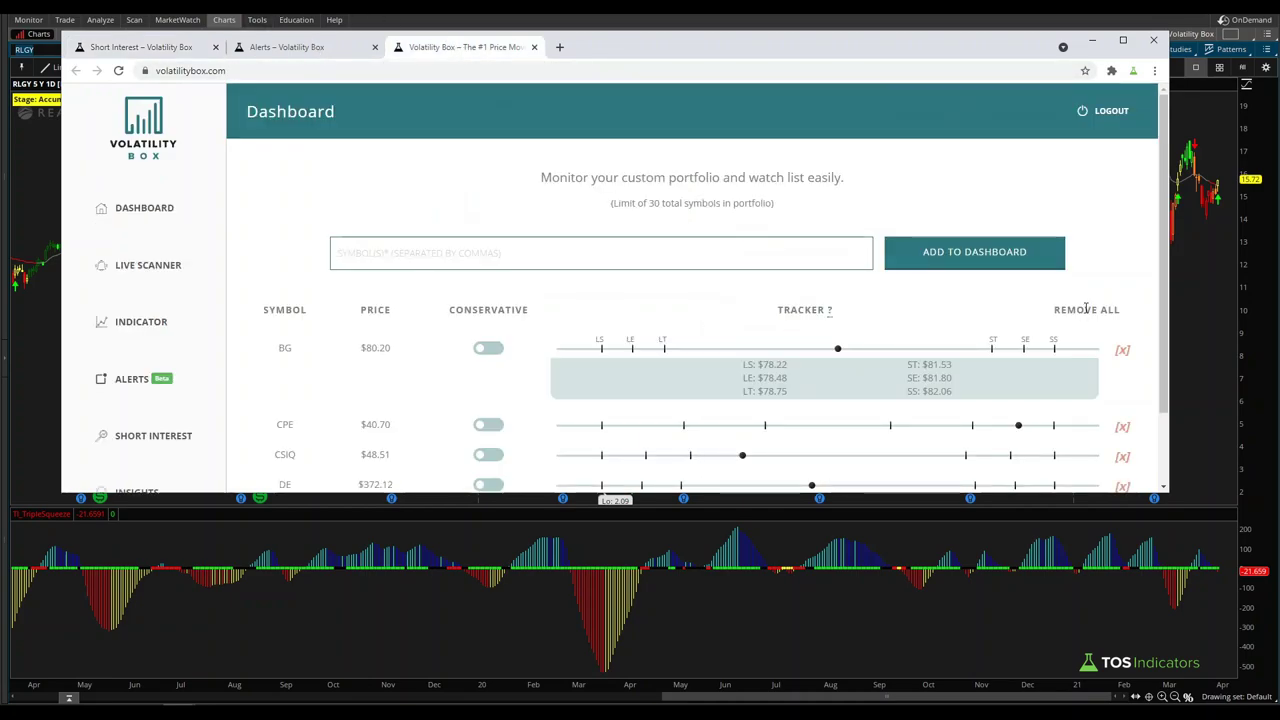
left_click(145, 47)
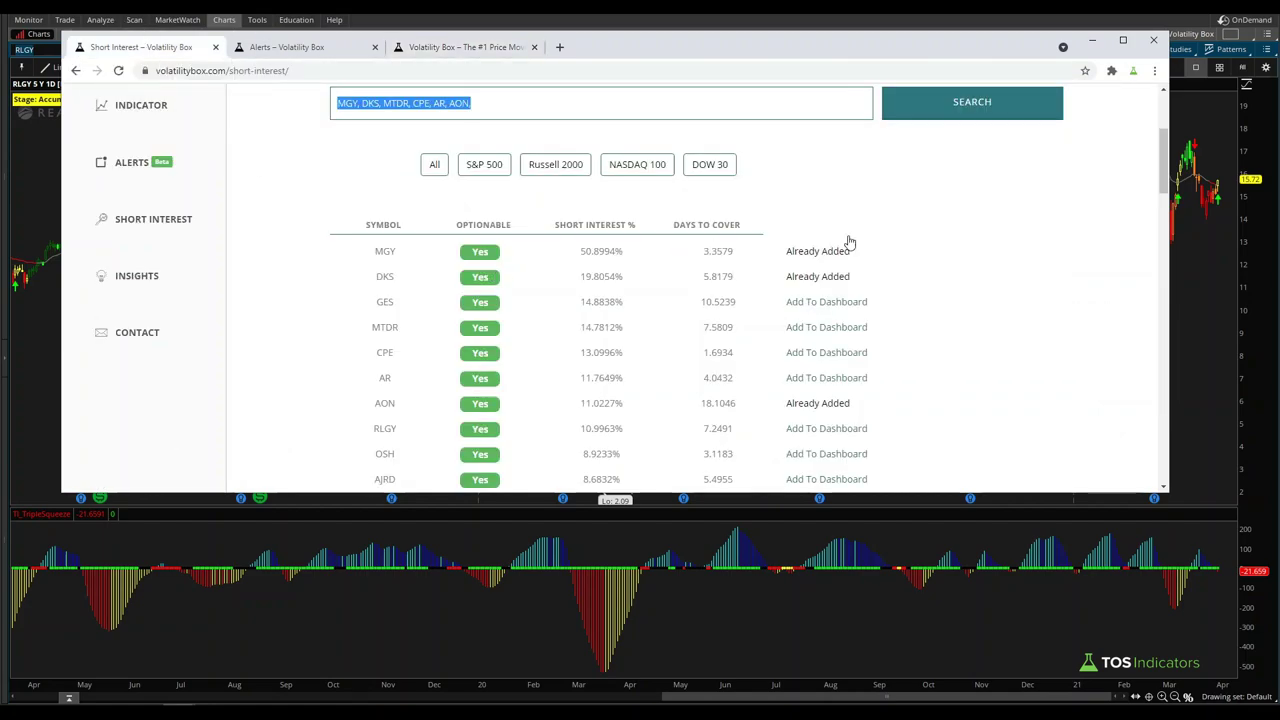
Add the copied symbols MGY, DKS, MTDR, CPE, AR and AON to the Volatility Box dashboard and maximize the browser window.
left_click(462, 47)
left_click(460, 253)
key("ctrl+v")
left_click(1040, 253)
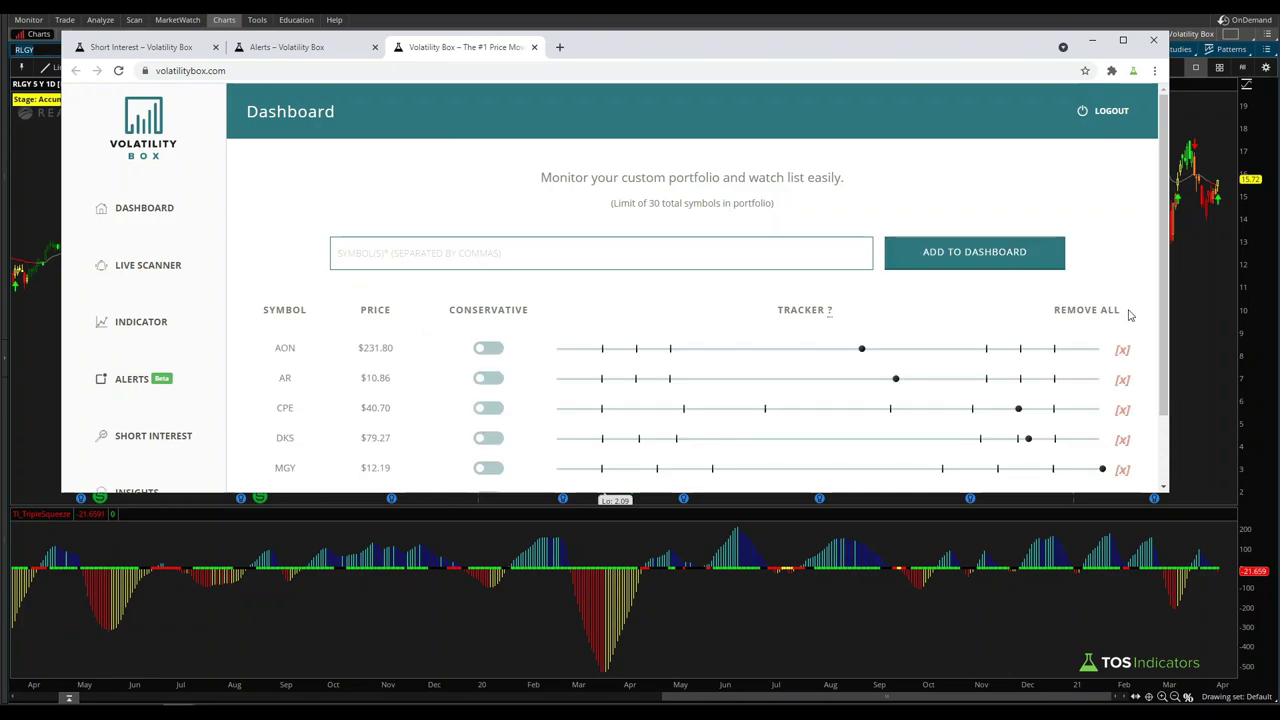
left_click(1122, 40)
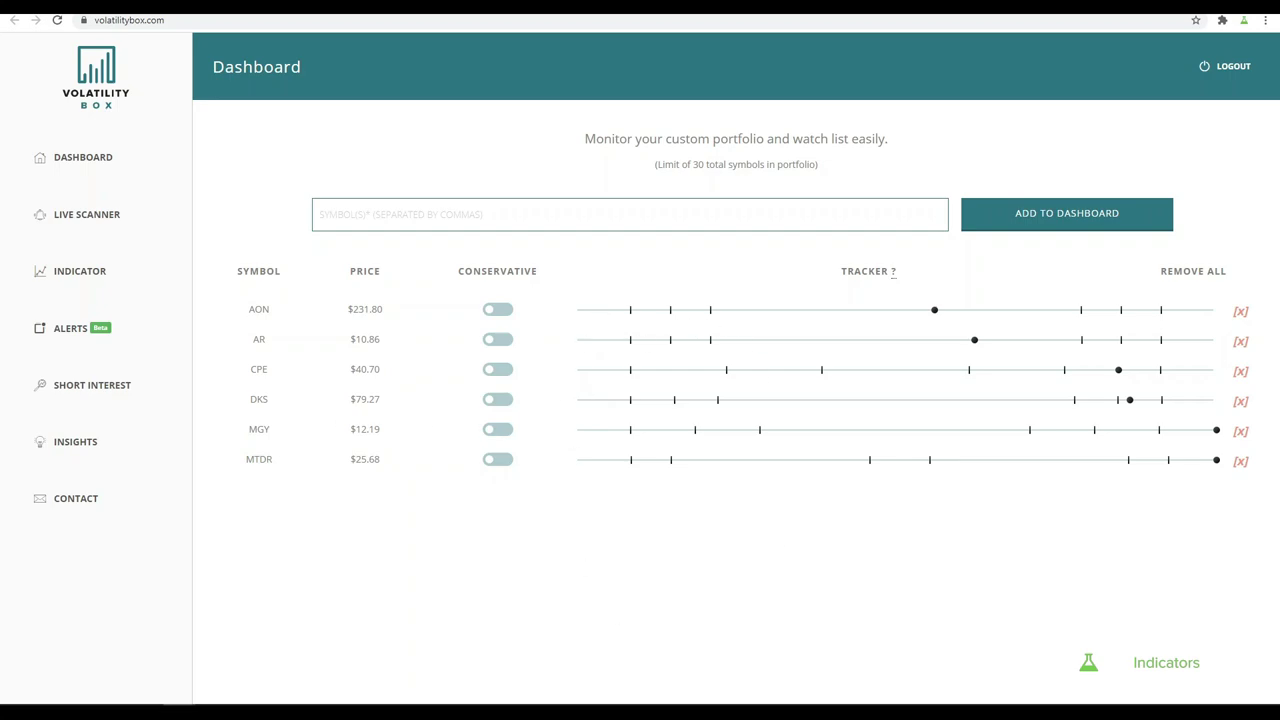
mouse_move(598, 253)
left_mouse_down()
mouse_move(751, 517)
mouse_move(784, 536)
left_mouse_up()
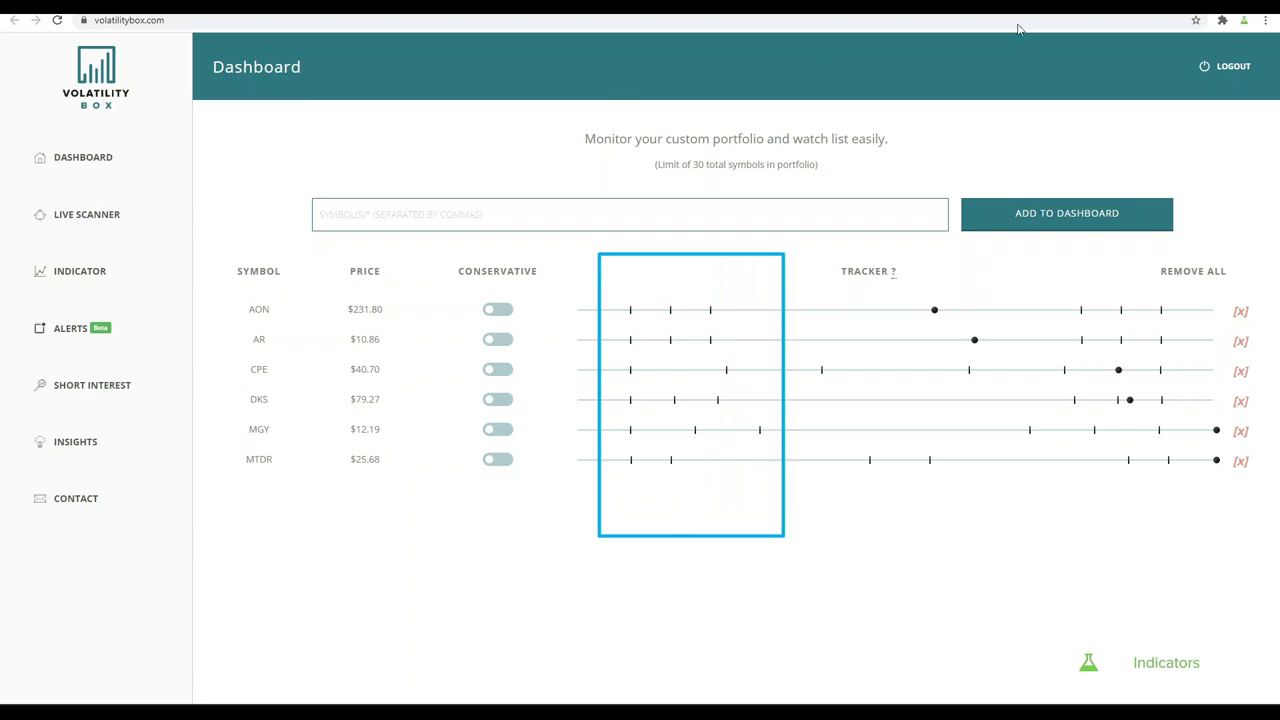
left_click_drag(594, 238, 795, 520)
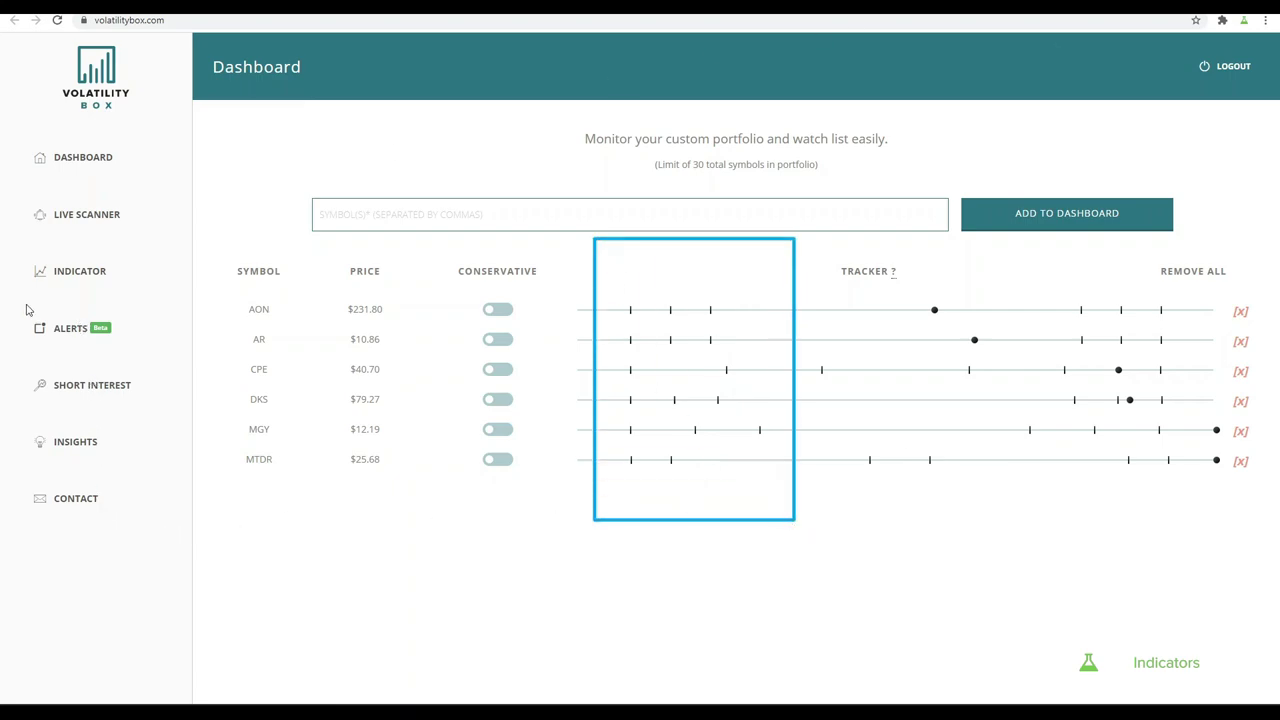
left_click_drag(27, 305, 185, 350)
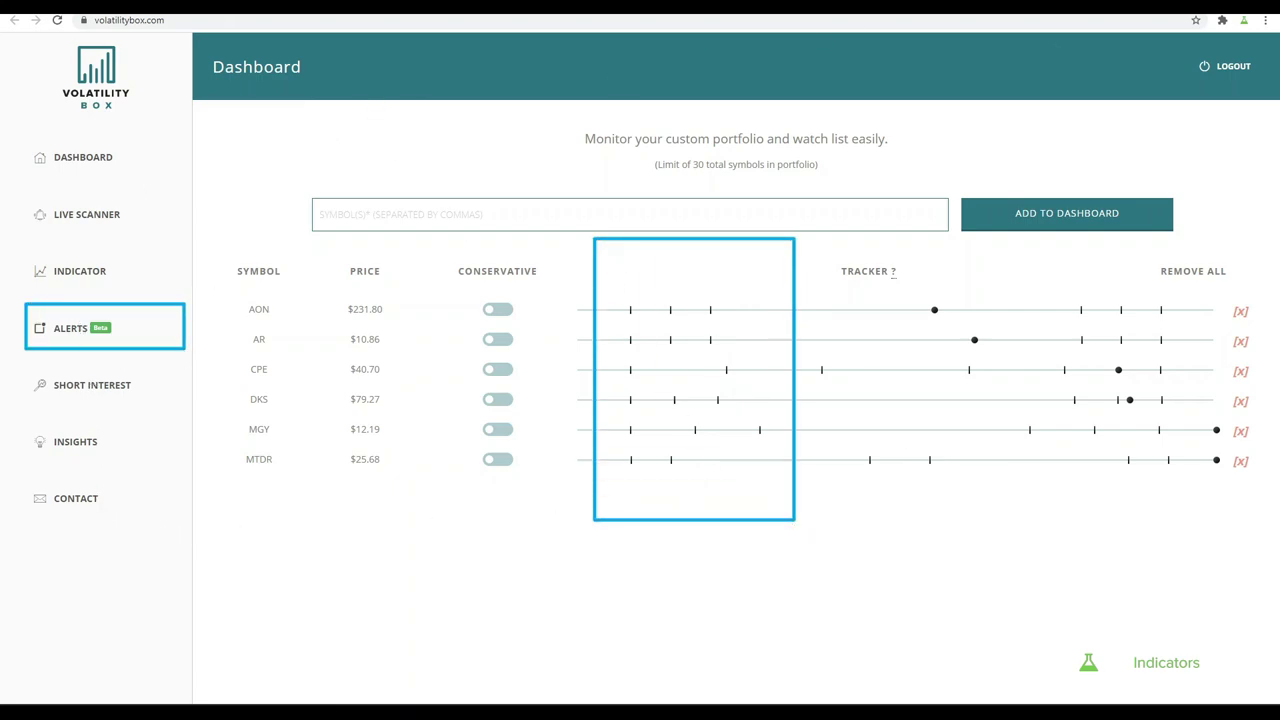
left_click(71, 328)
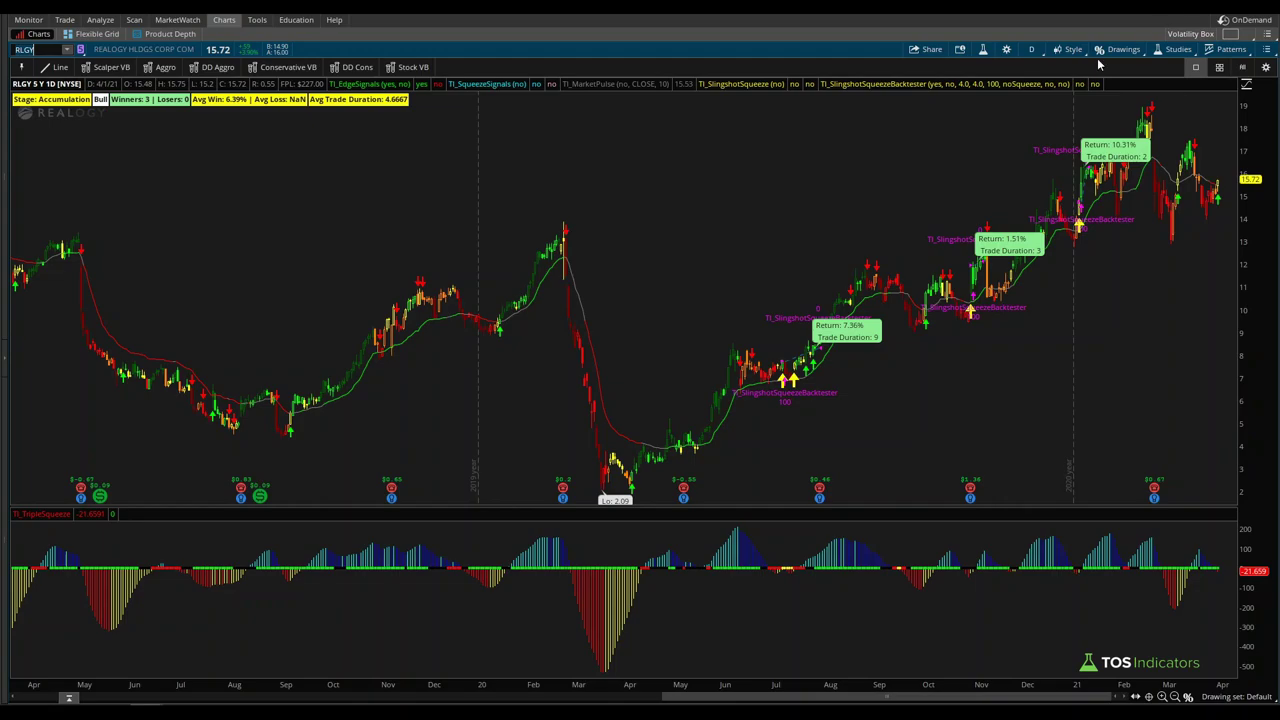
Change the RLGY chart's time frame to one day of 1-minute bars.
left_click(1040, 50)
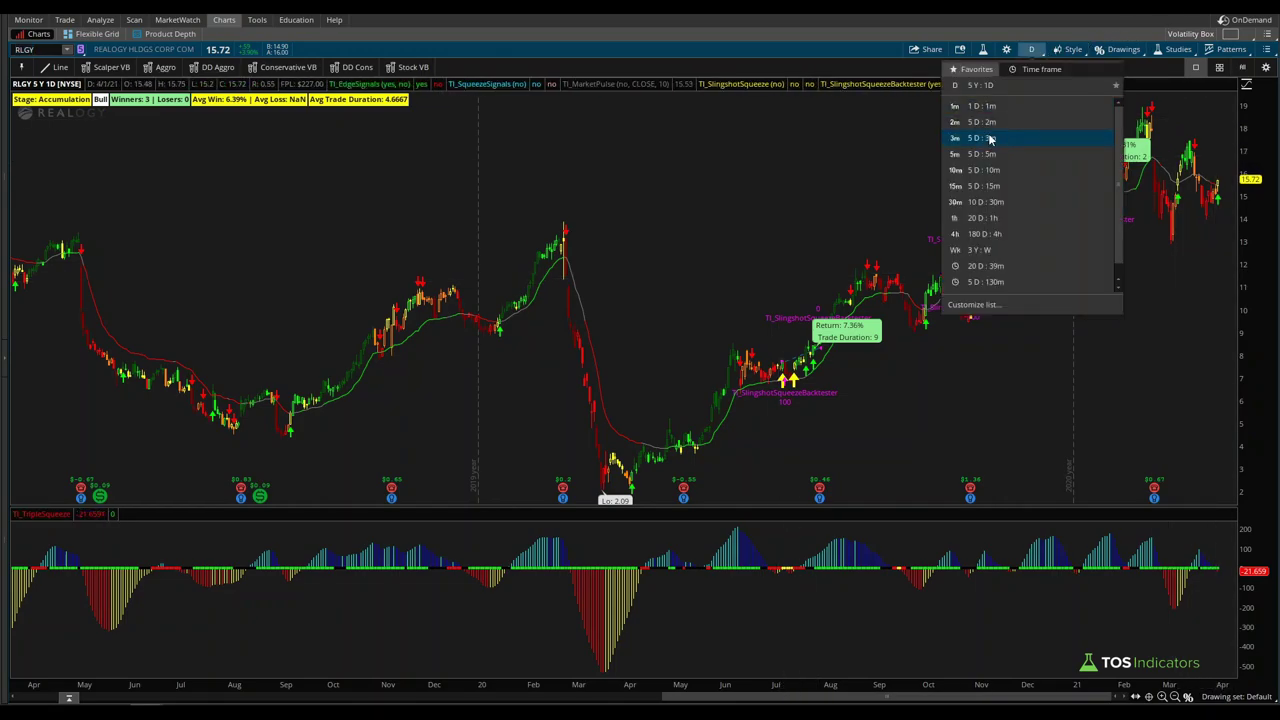
left_click(990, 120)
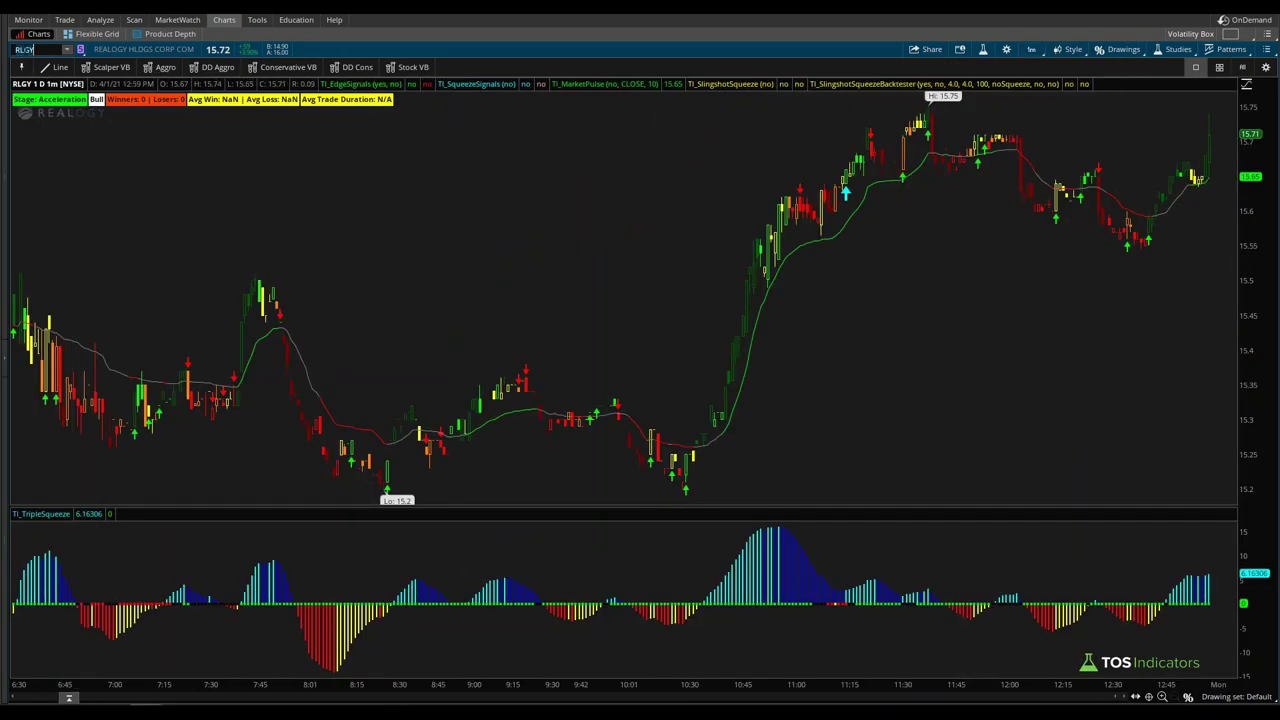